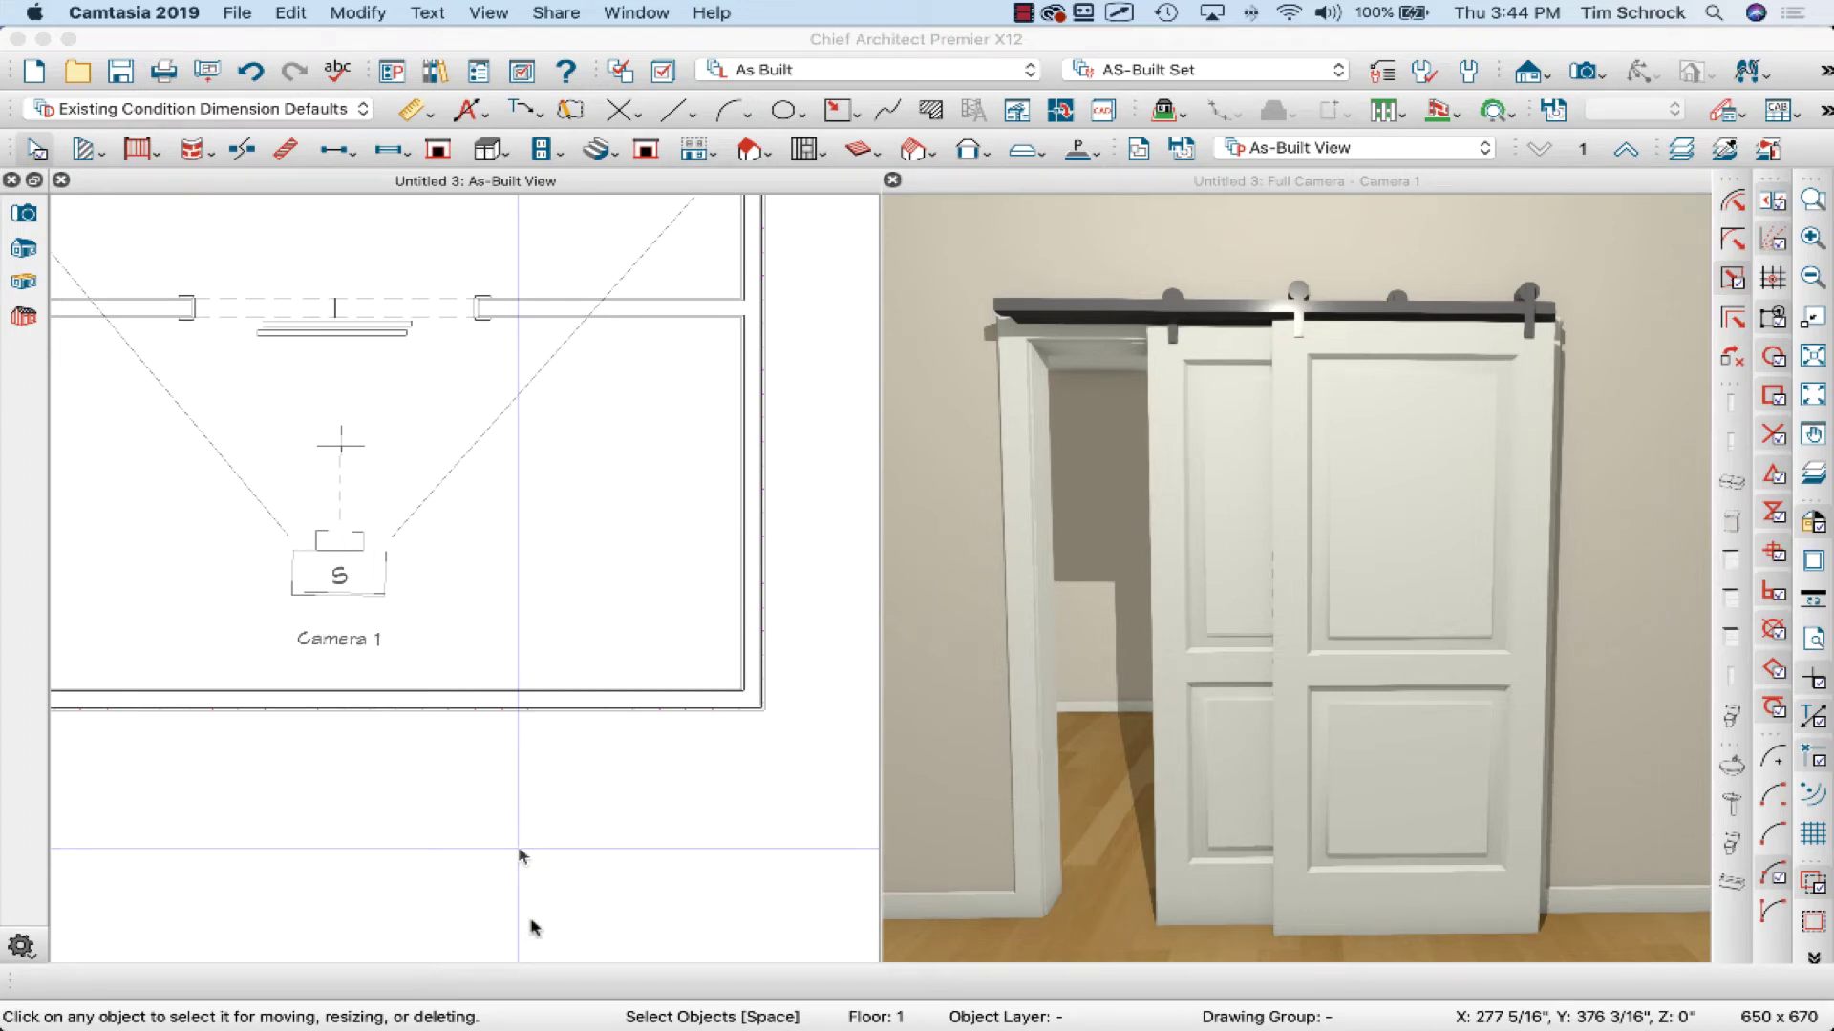
Bring Chief Architect forward, showing the plan and camera view of the empty cased doorway.
left_click(547, 974)
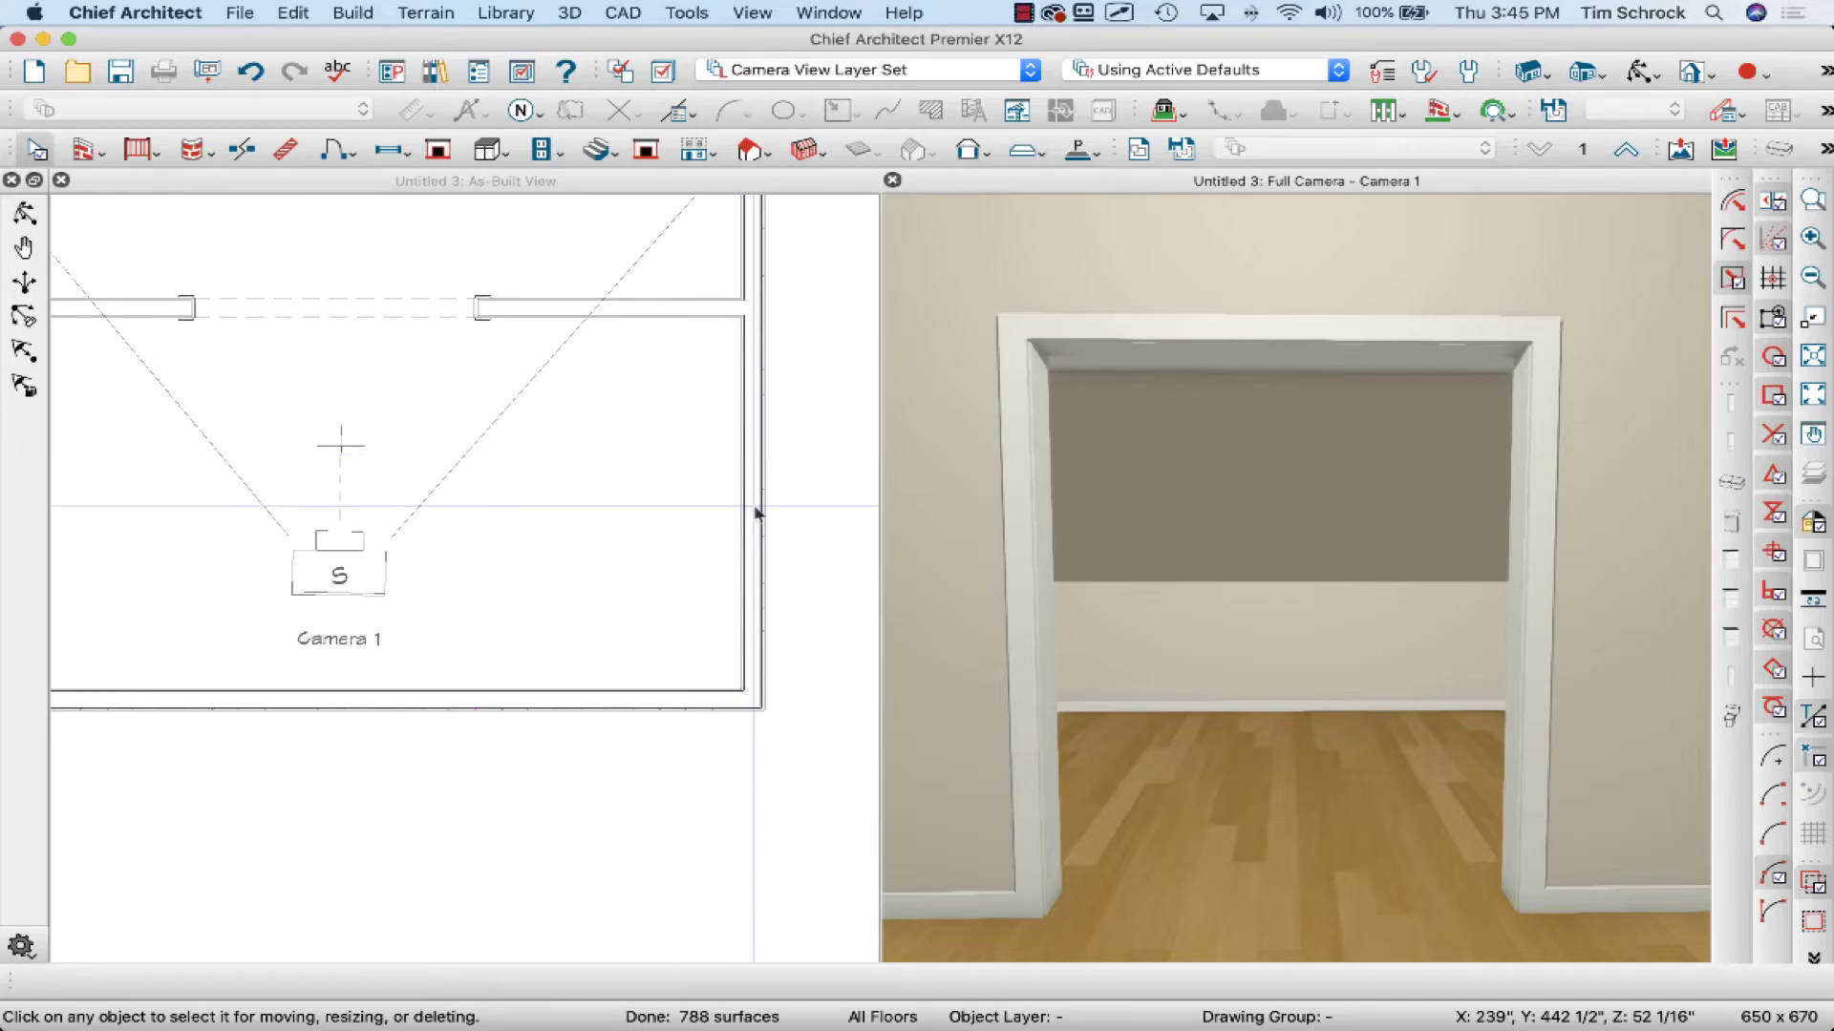
Select the doorway to confirm it is 5'-0" wide with 4'-9 7/16" of wall on each side.
scroll(782, 524, "down", 3)
scroll(463, 397, "up", 5)
scroll(611, 554, "down", 2)
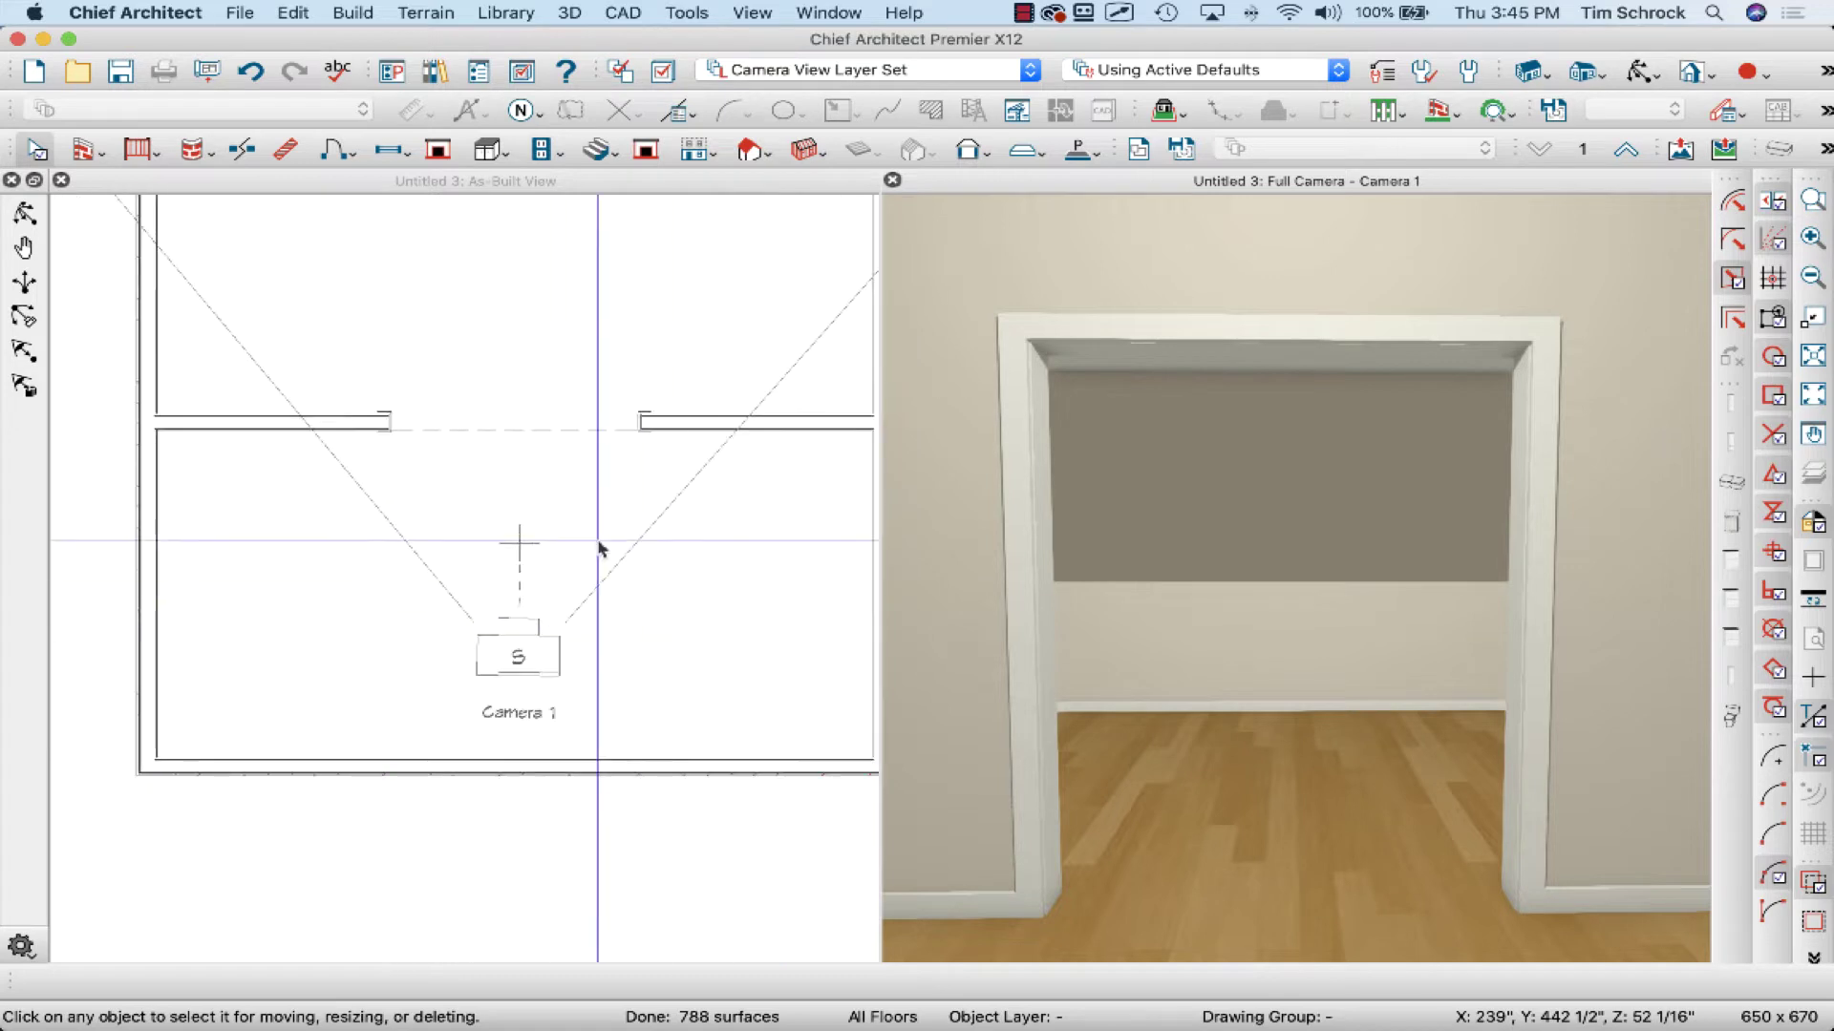
scroll(525, 458, "up", 3)
scroll(512, 495, "down", 3)
scroll(519, 491, "up", 1)
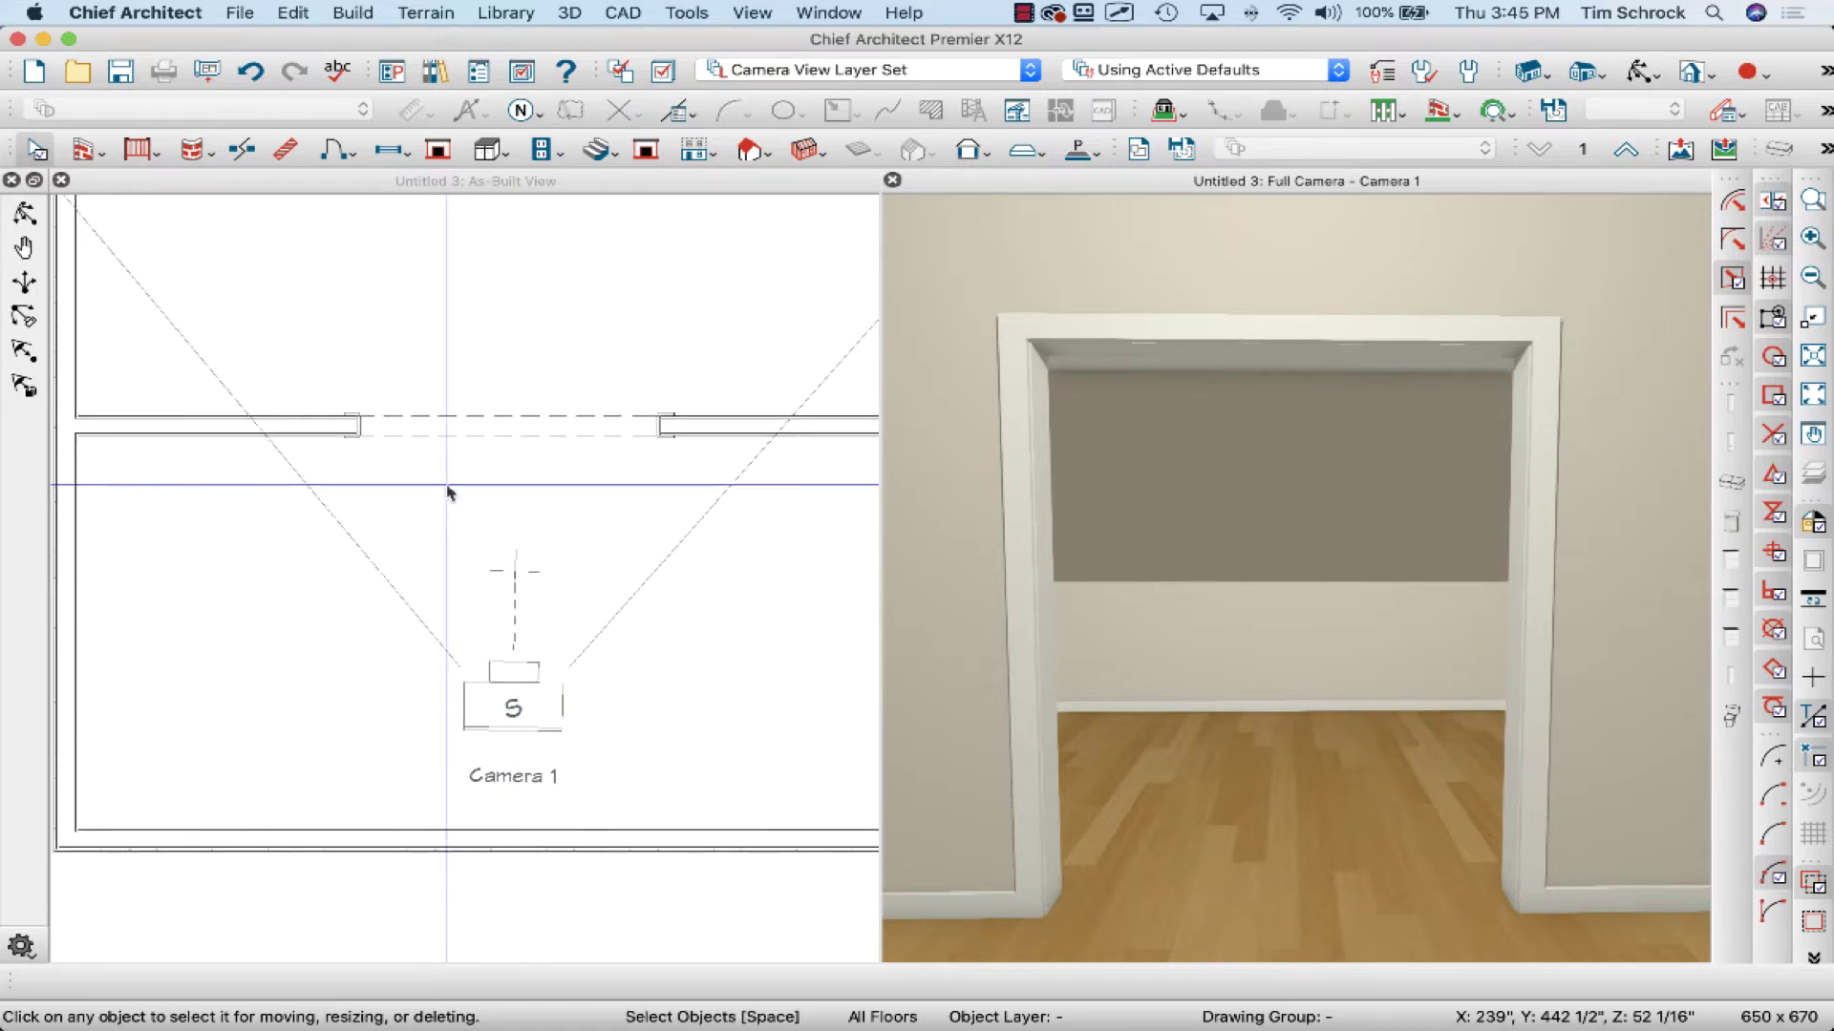
scroll(450, 491, "down", 2)
scroll(544, 485, "up", 1)
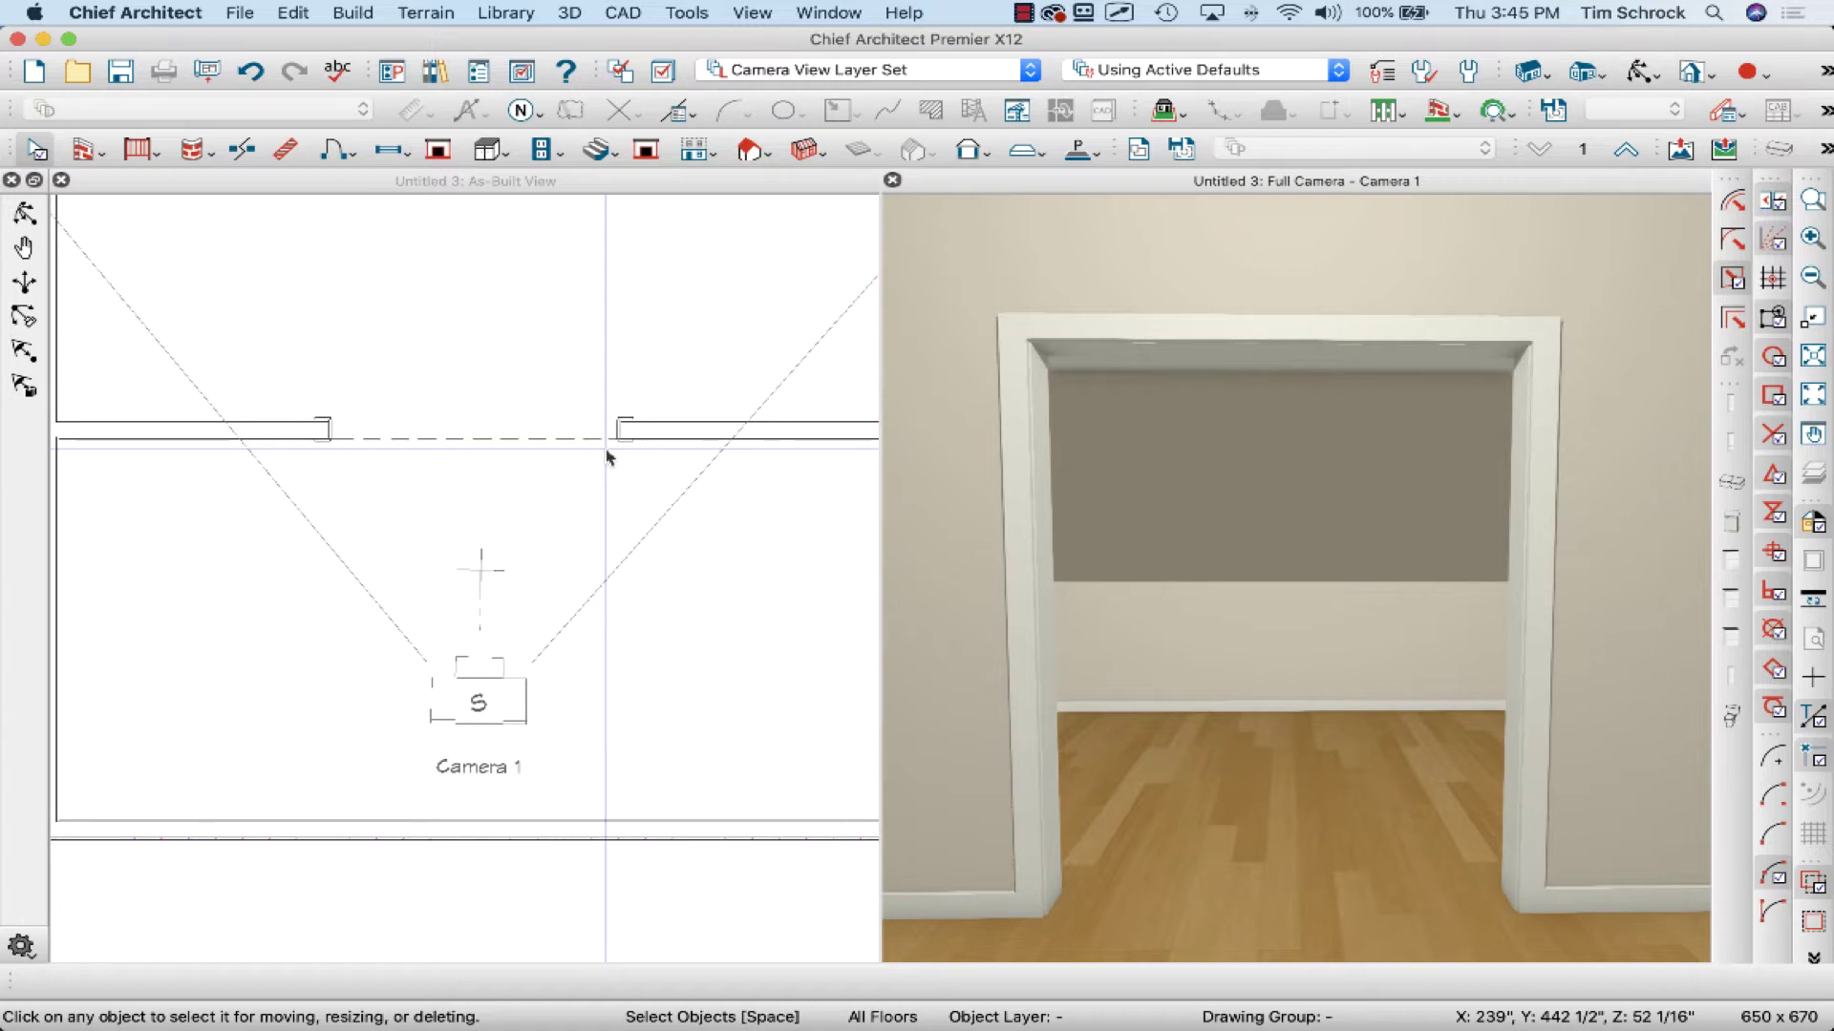
left_click(517, 444)
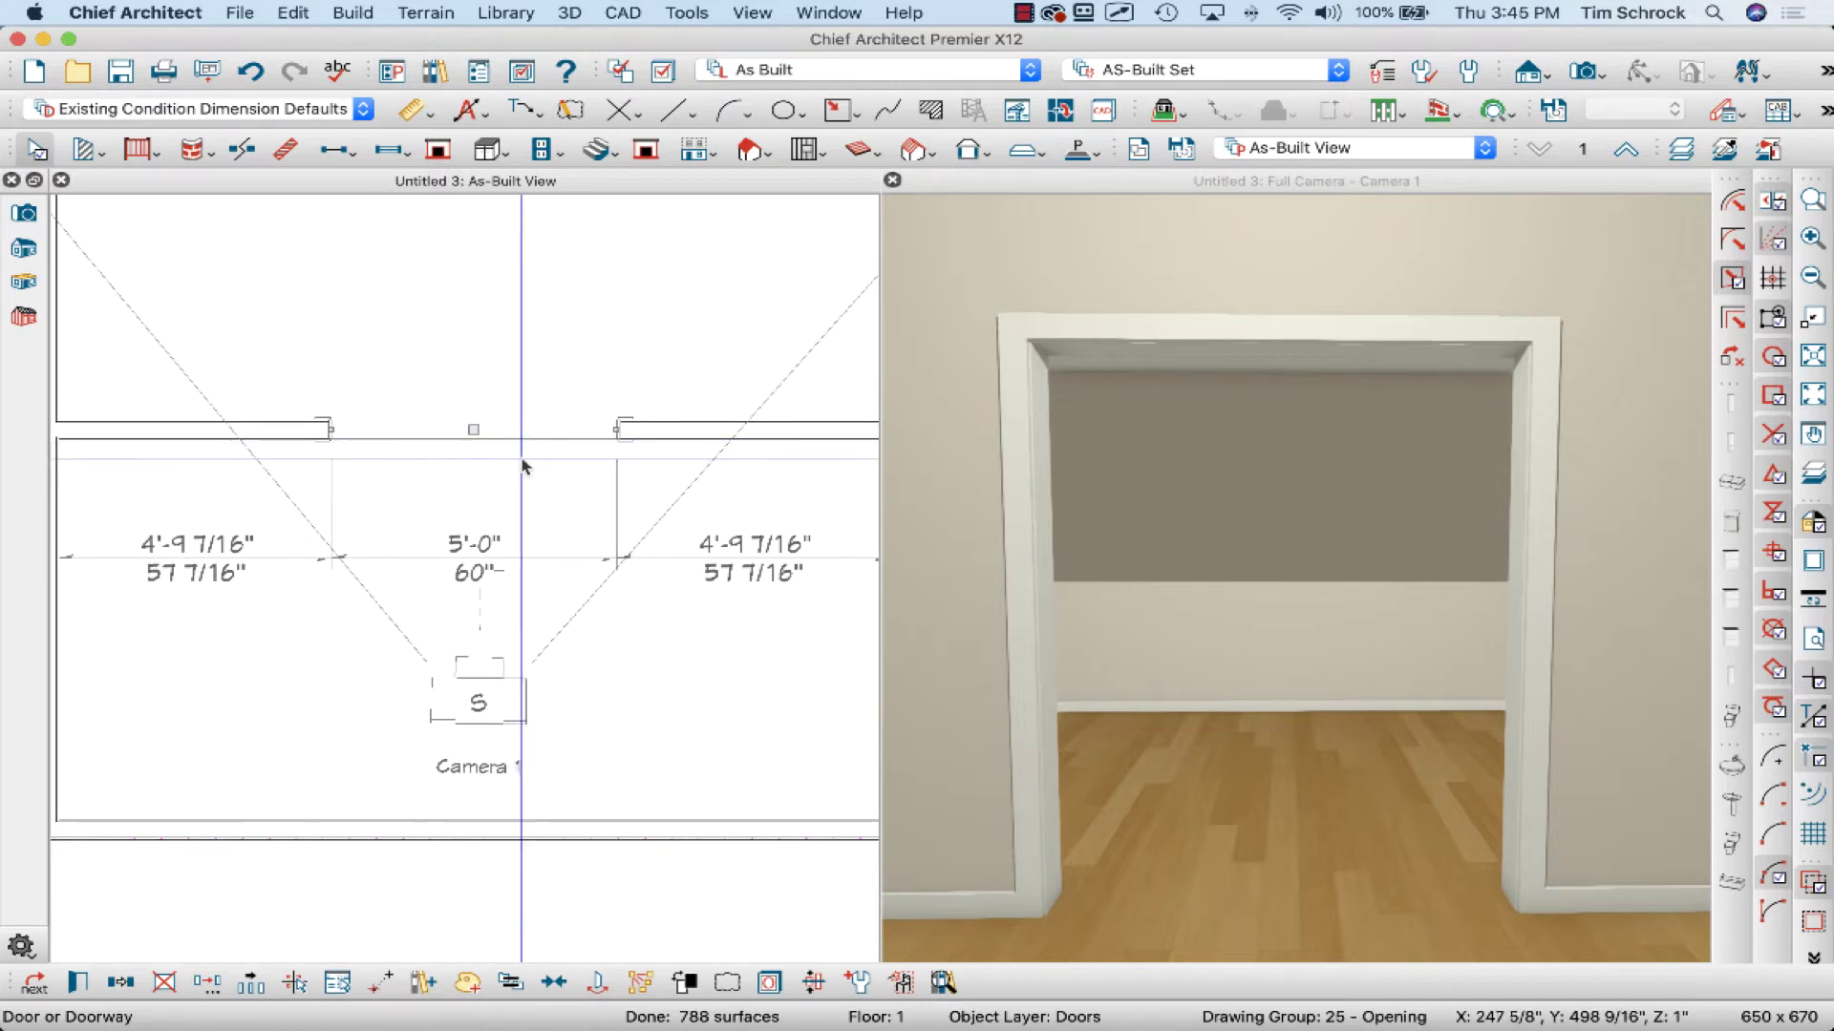
scroll(444, 466, "down", 2)
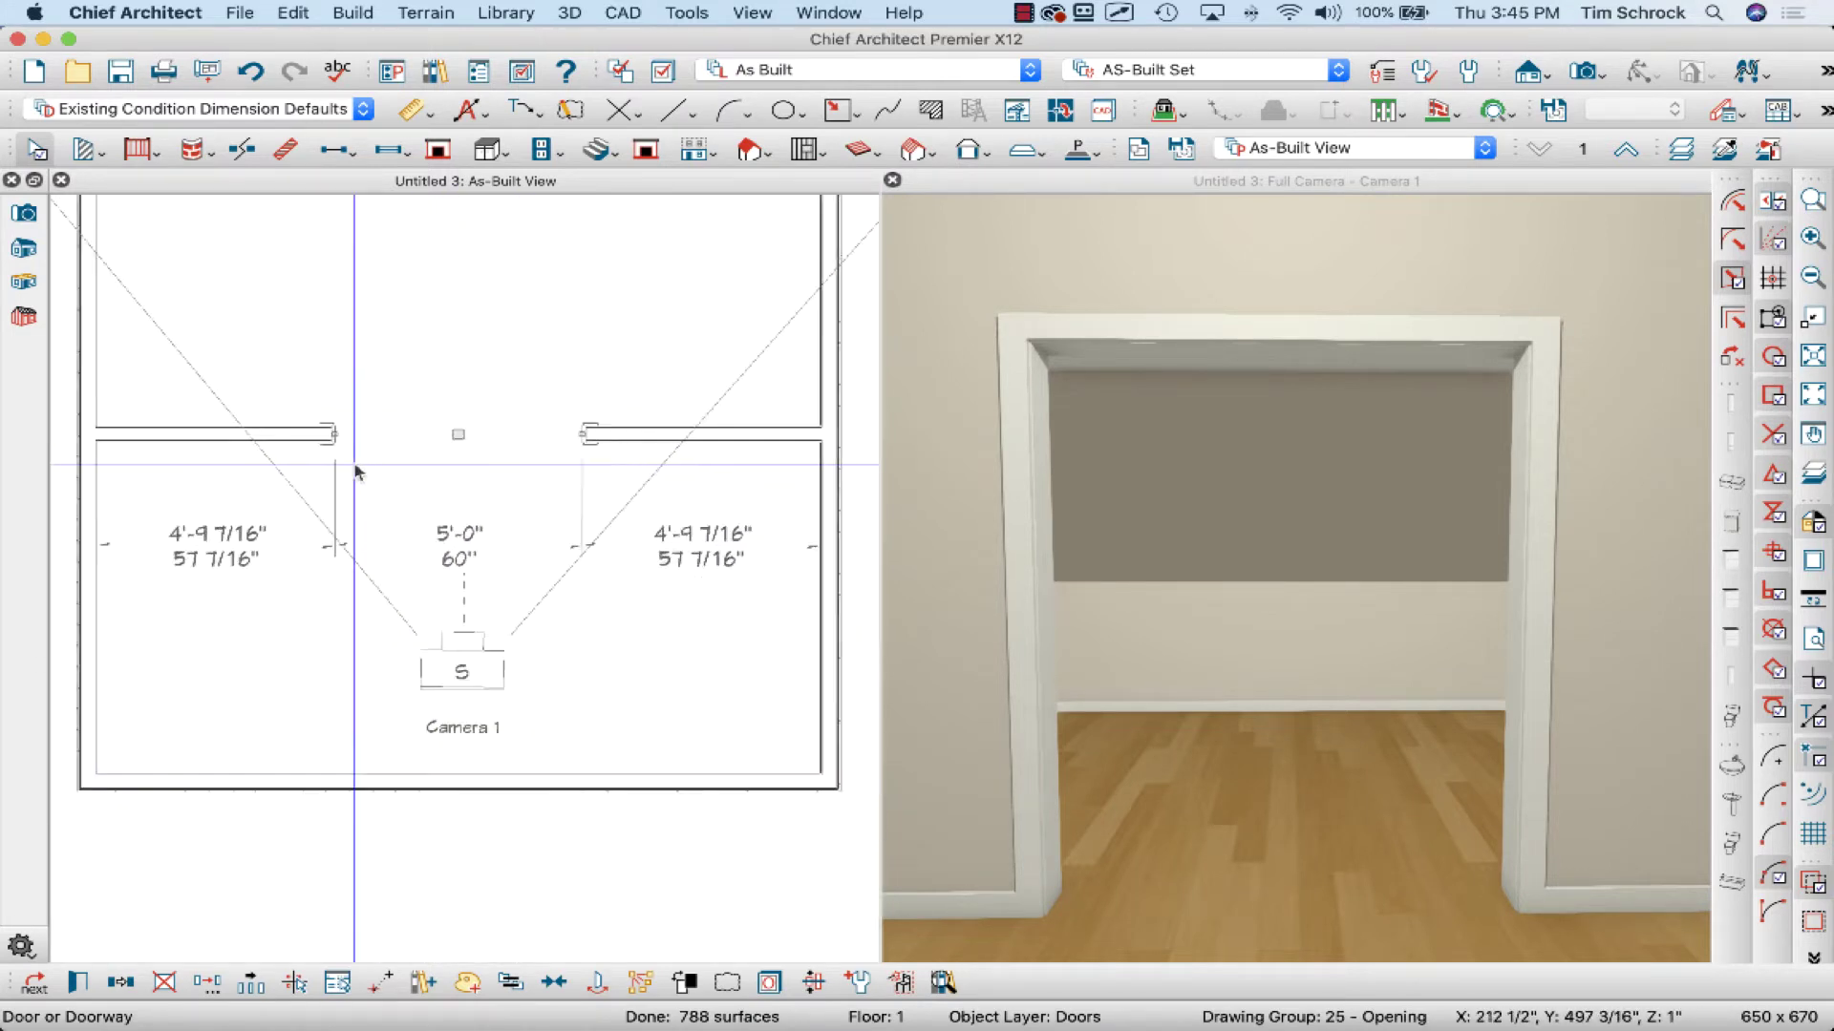
Place a barn door in the doorway wall using the Barn Door tool.
left_click(336, 151)
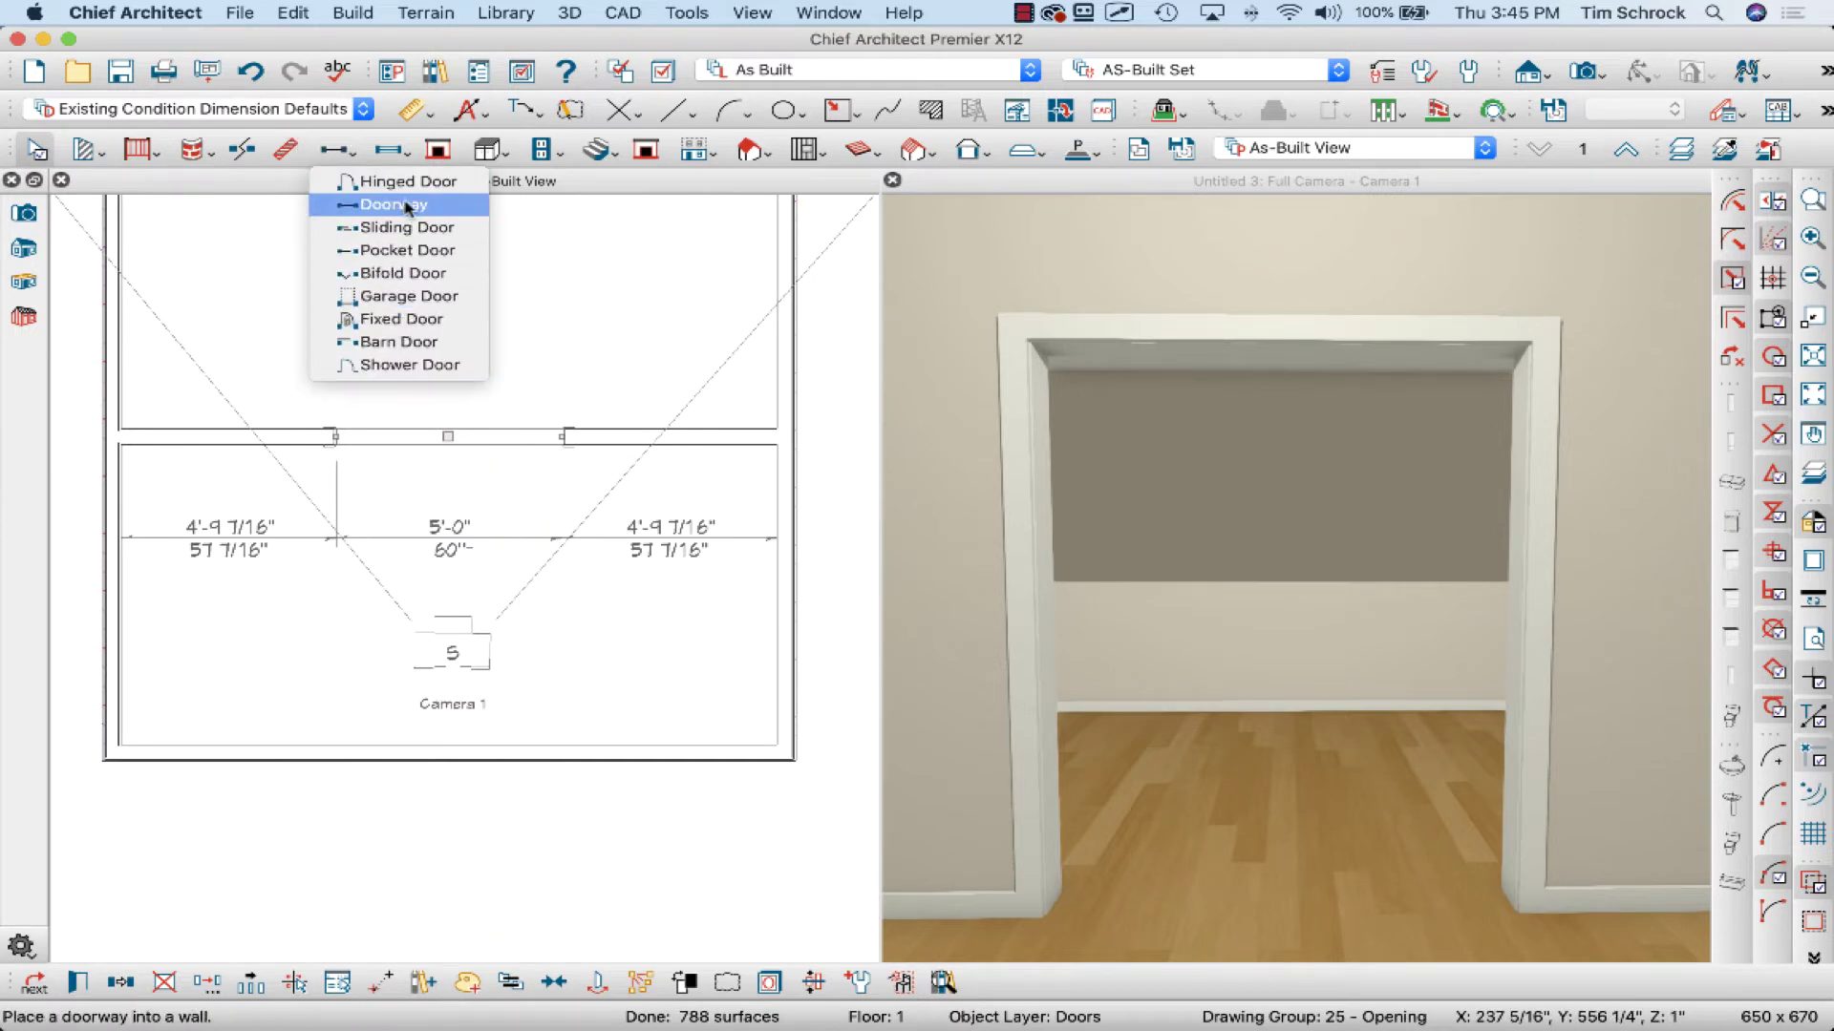
left_click(407, 343)
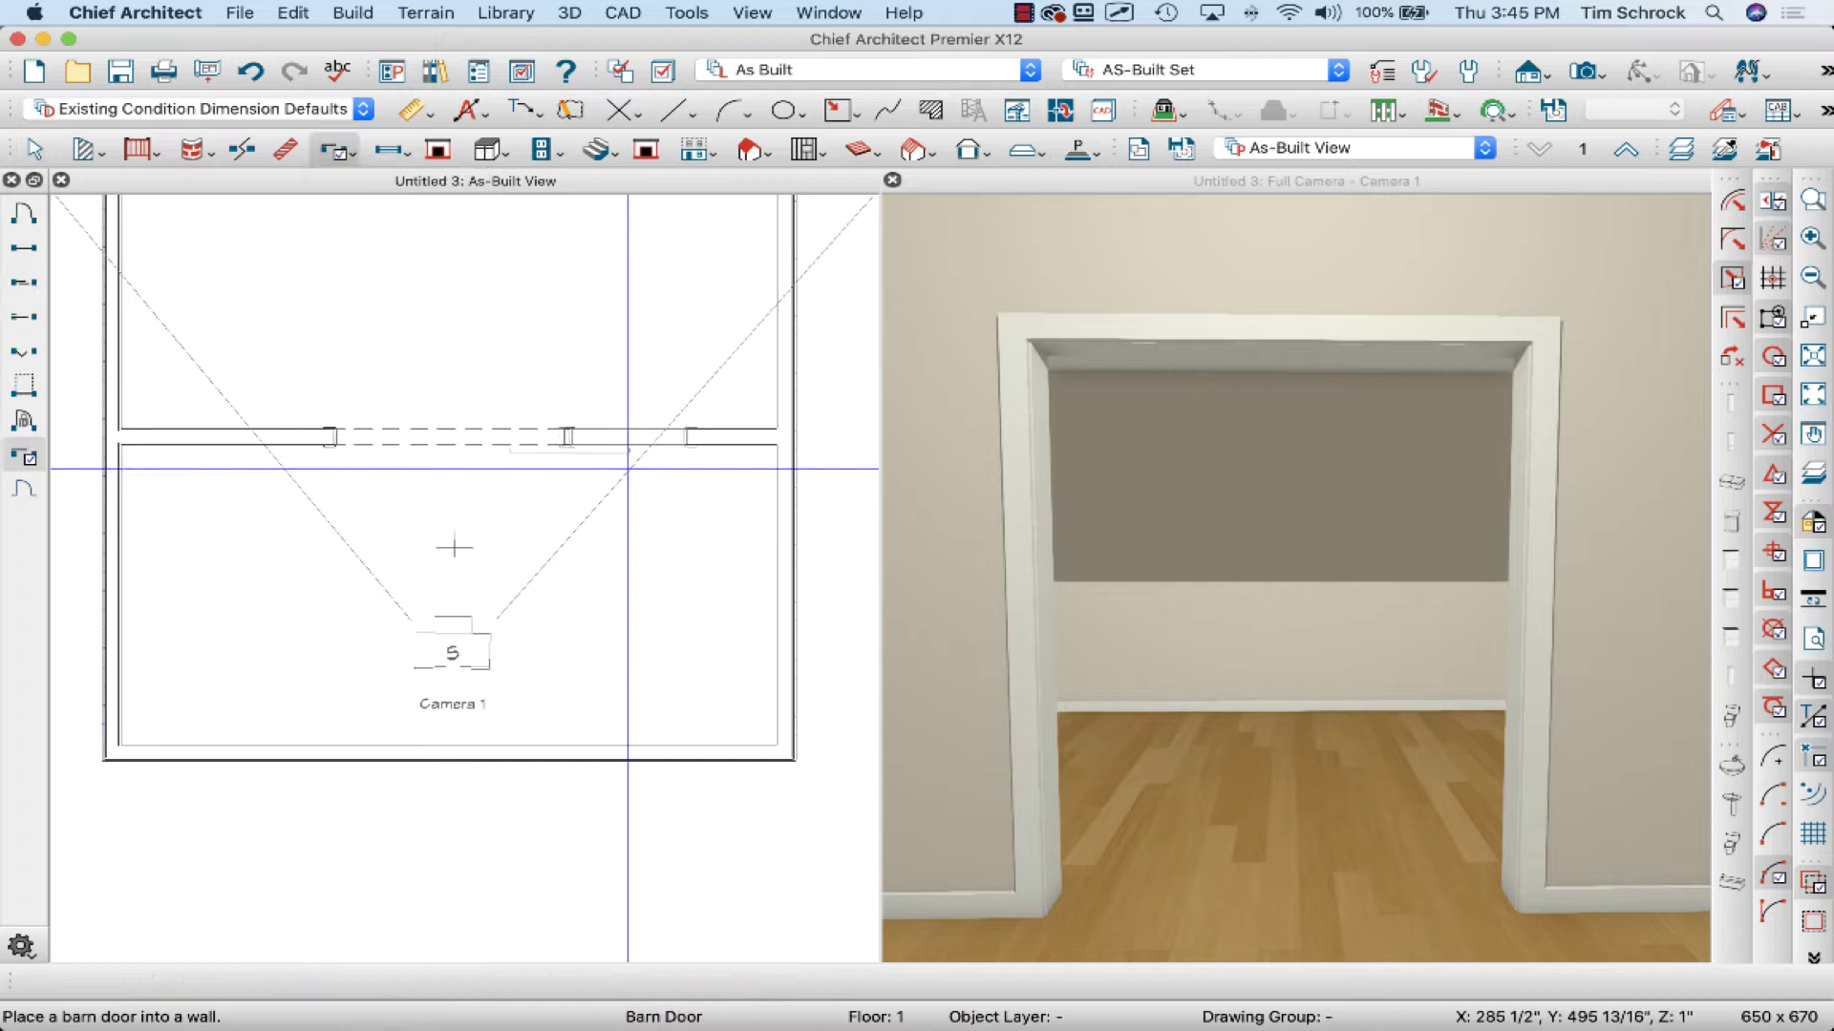
left_click(656, 456)
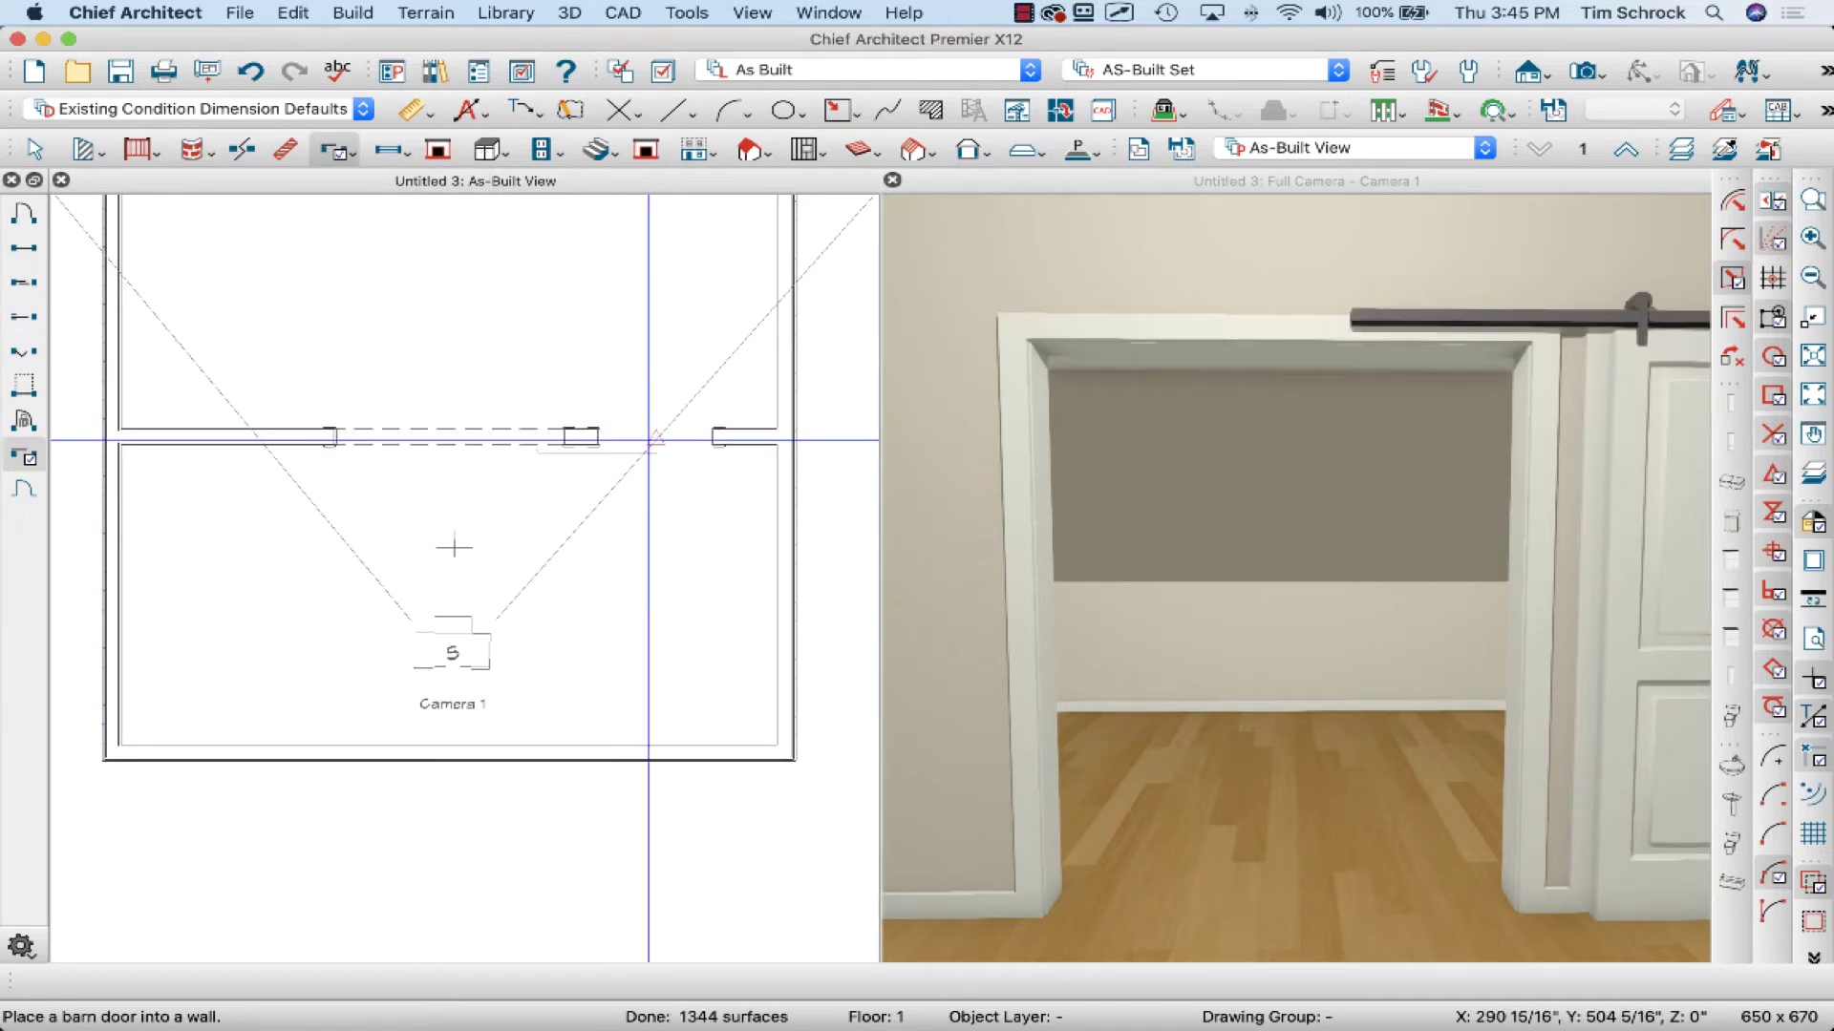
scroll(651, 440, "down", 3)
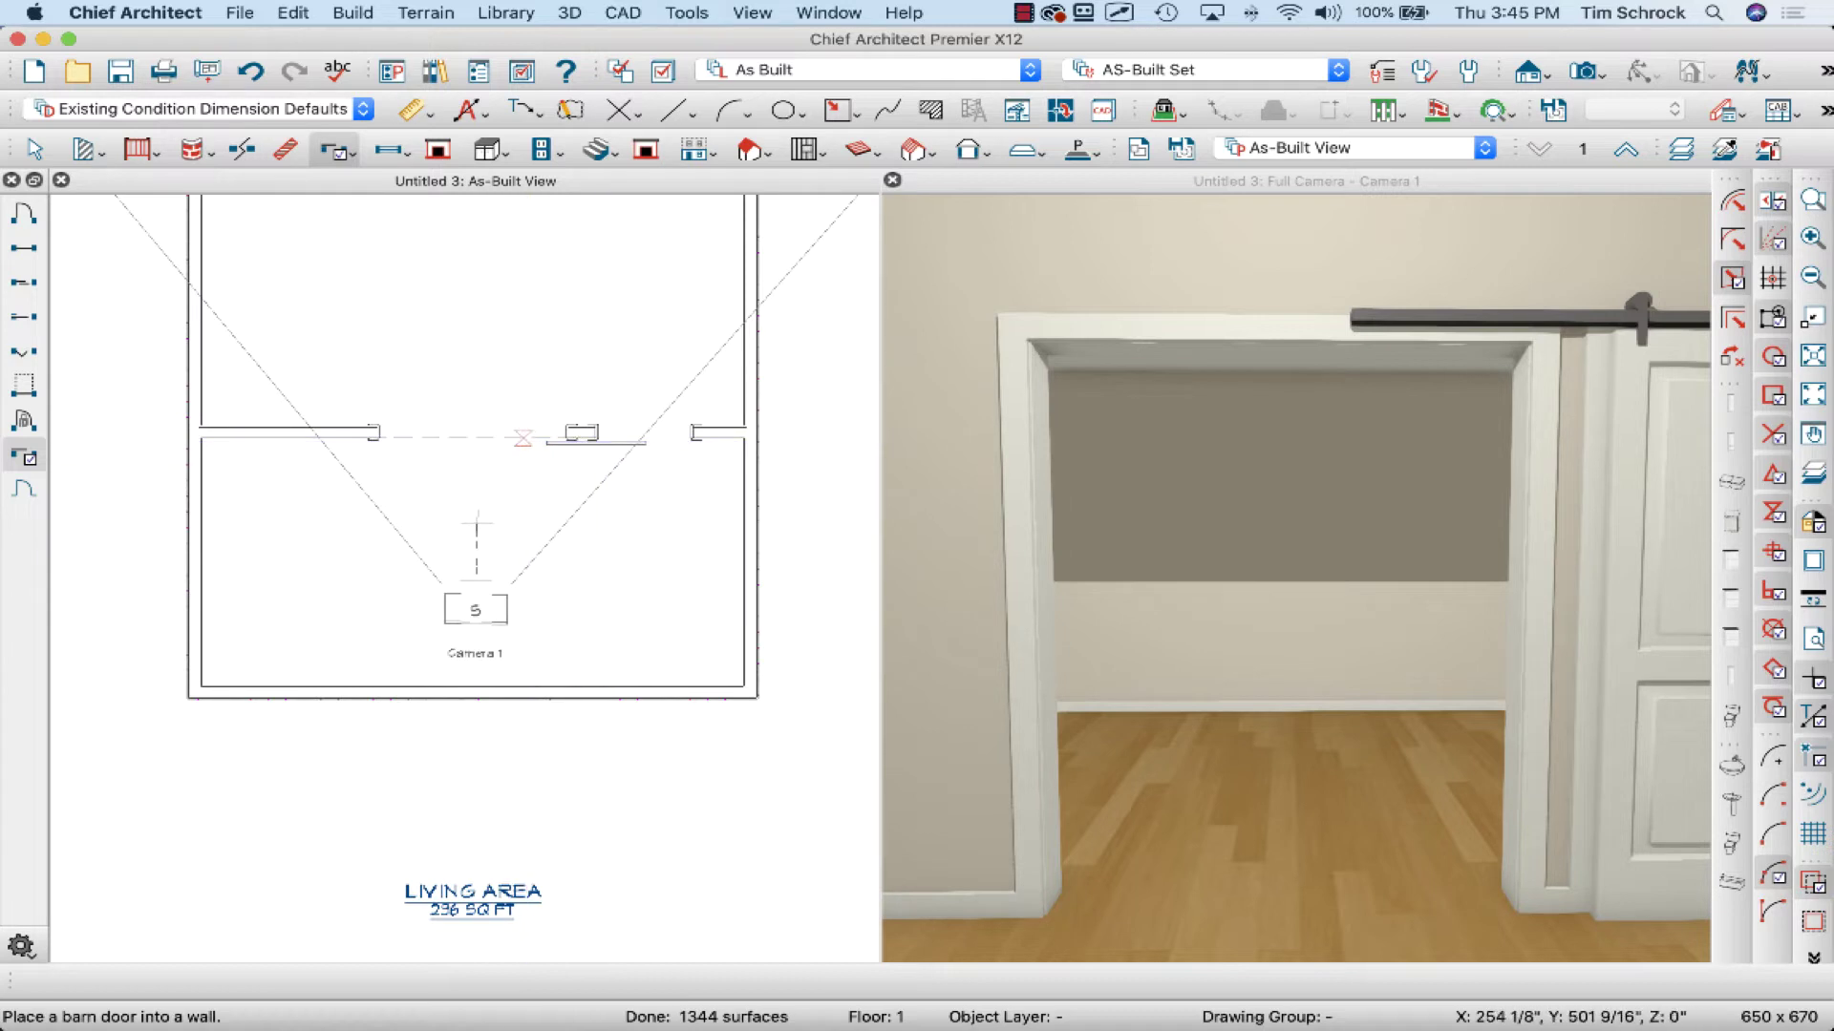
Delete the stray barn door left of the doorway and select the doorway's barn door.
left_click(260, 435)
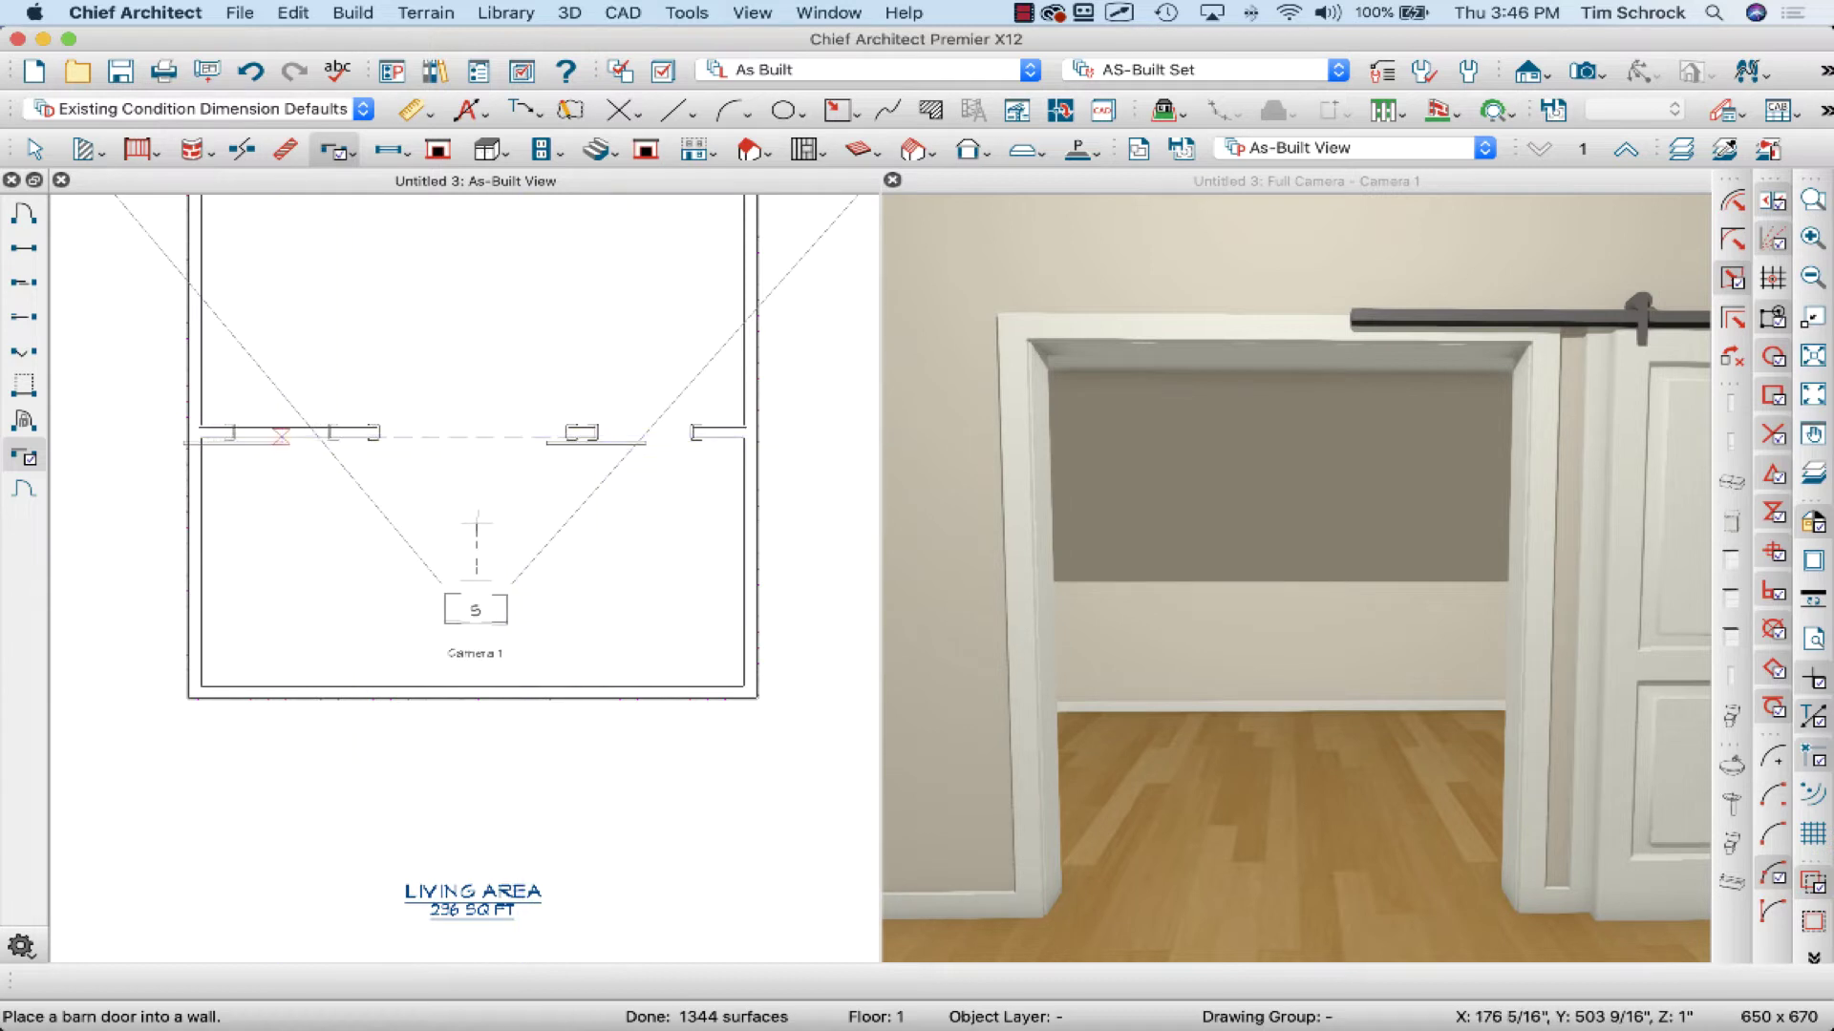
left_click_drag(261, 434, 286, 434)
left_click(287, 435)
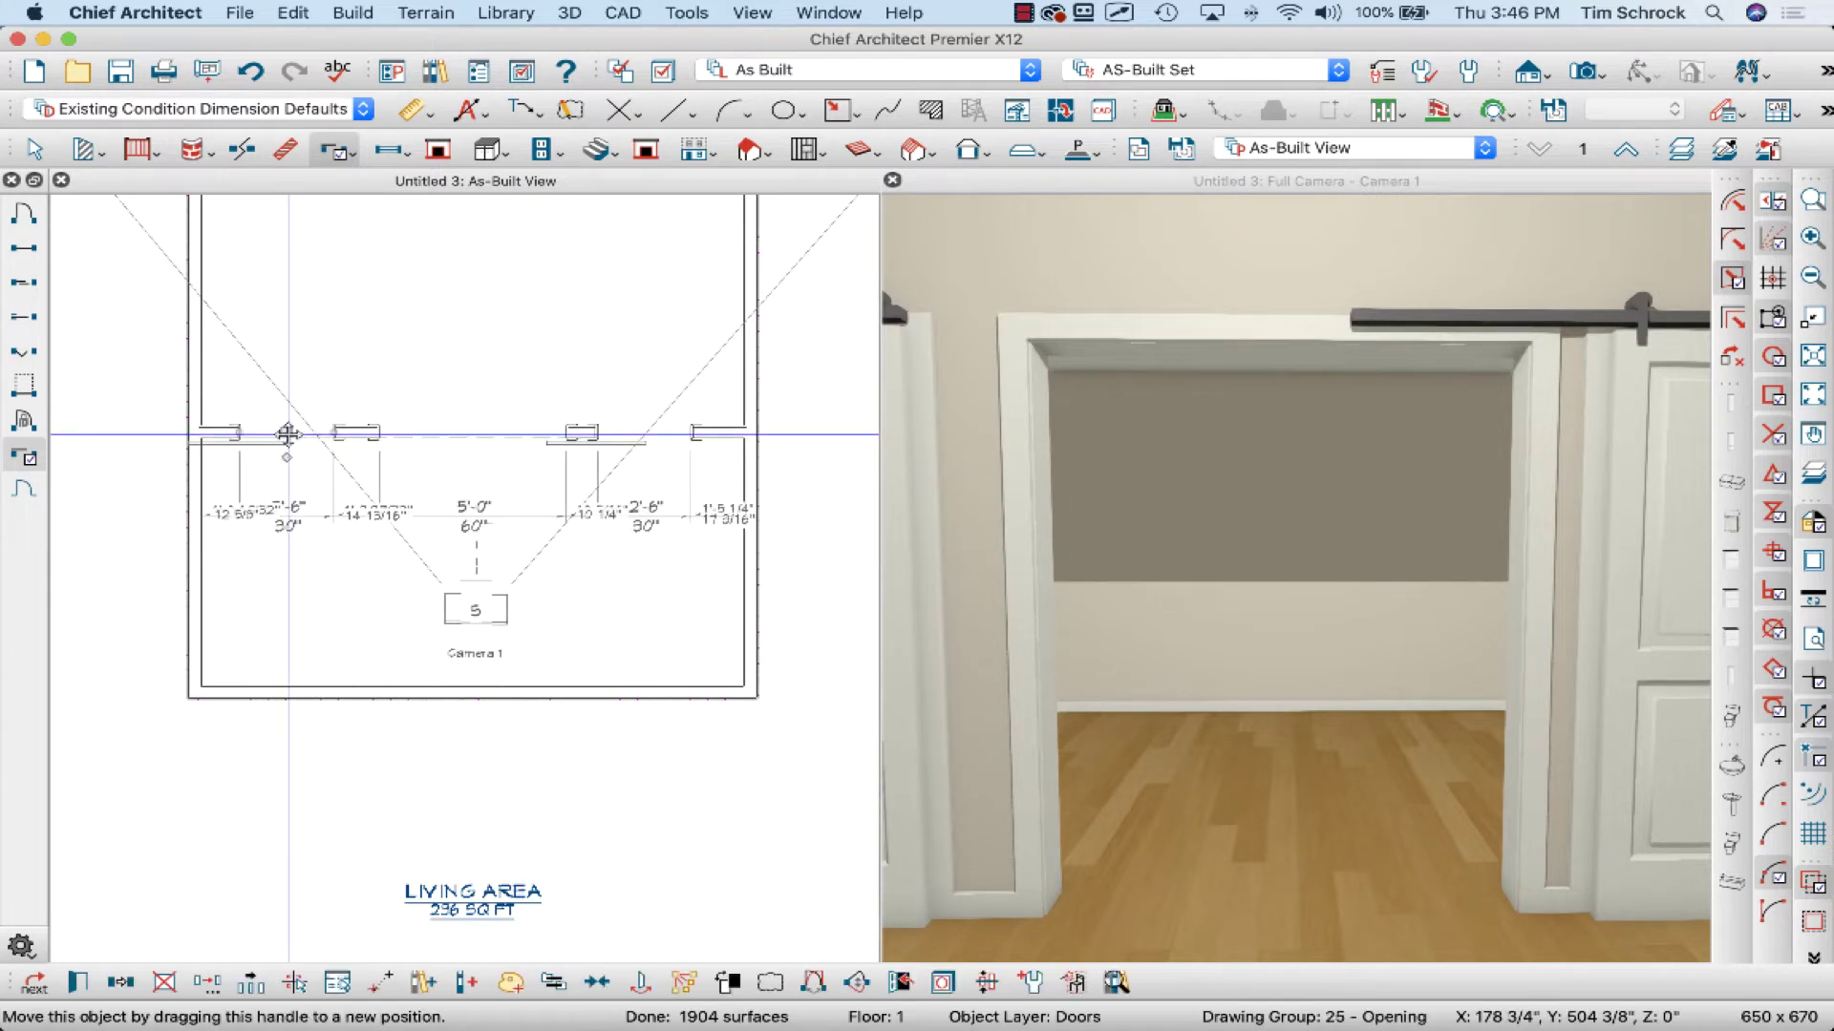
key("Delete")
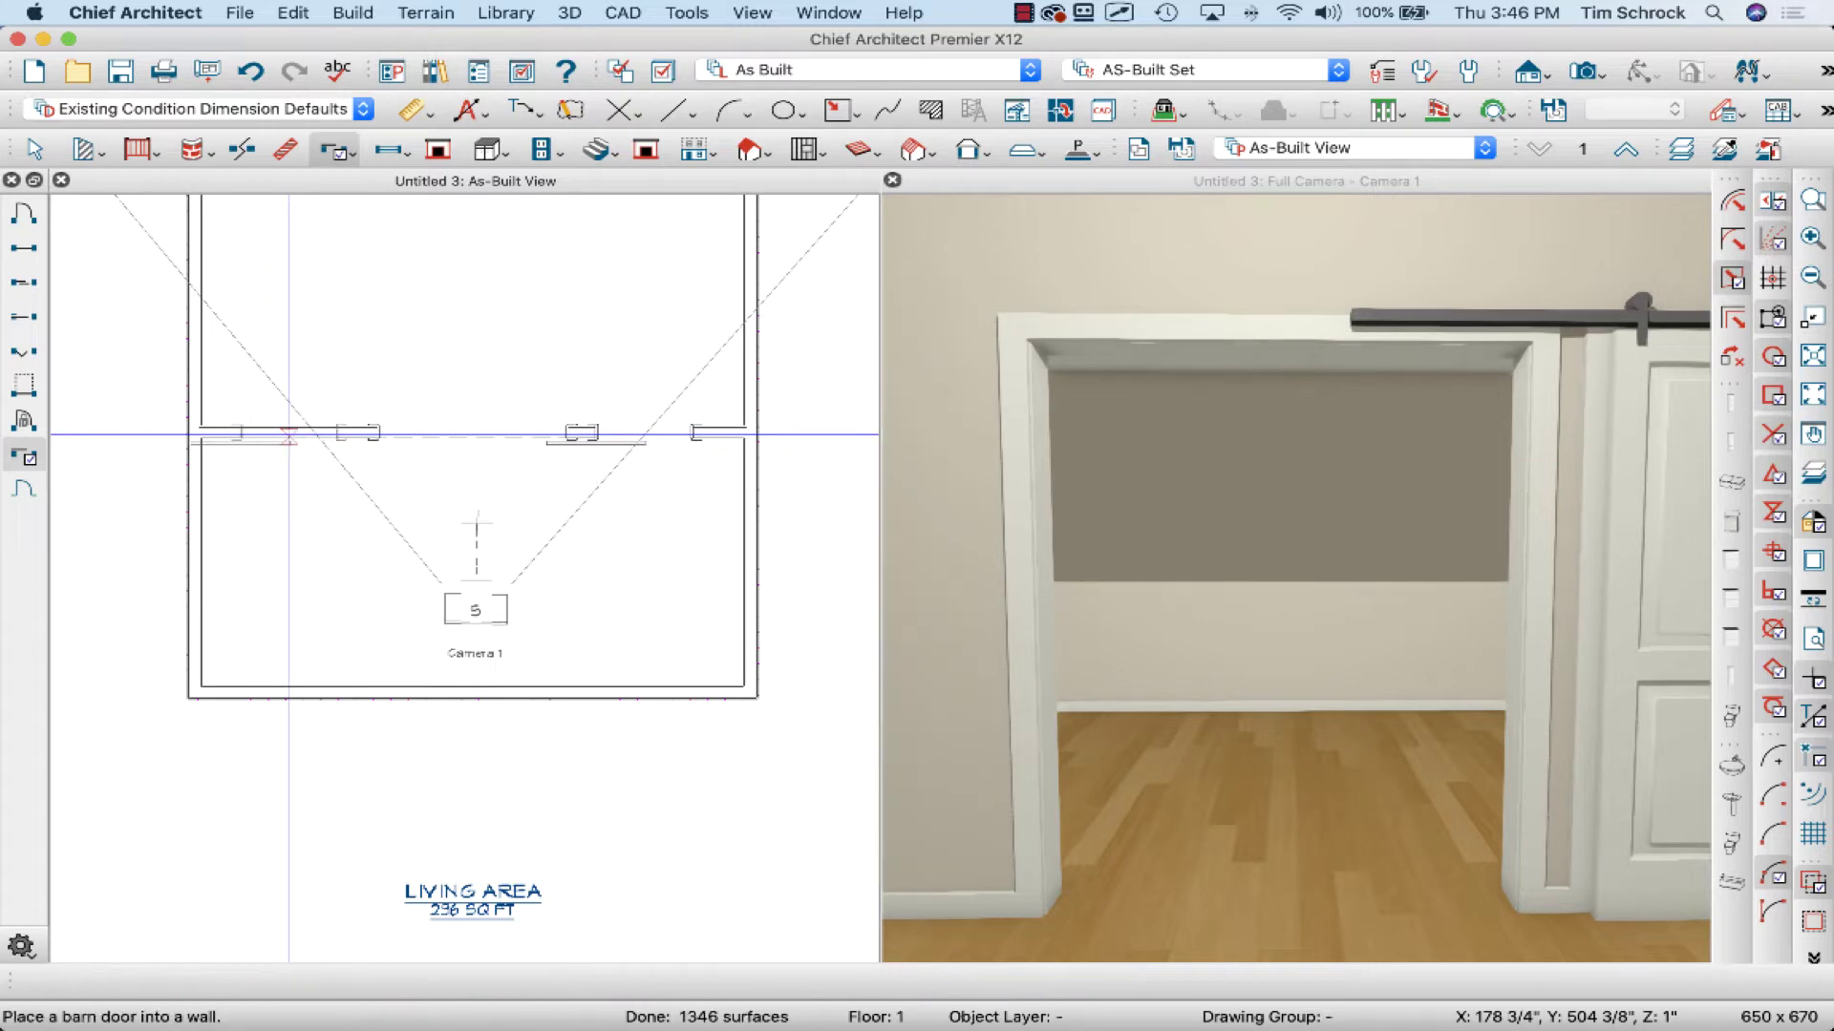
left_click(639, 435)
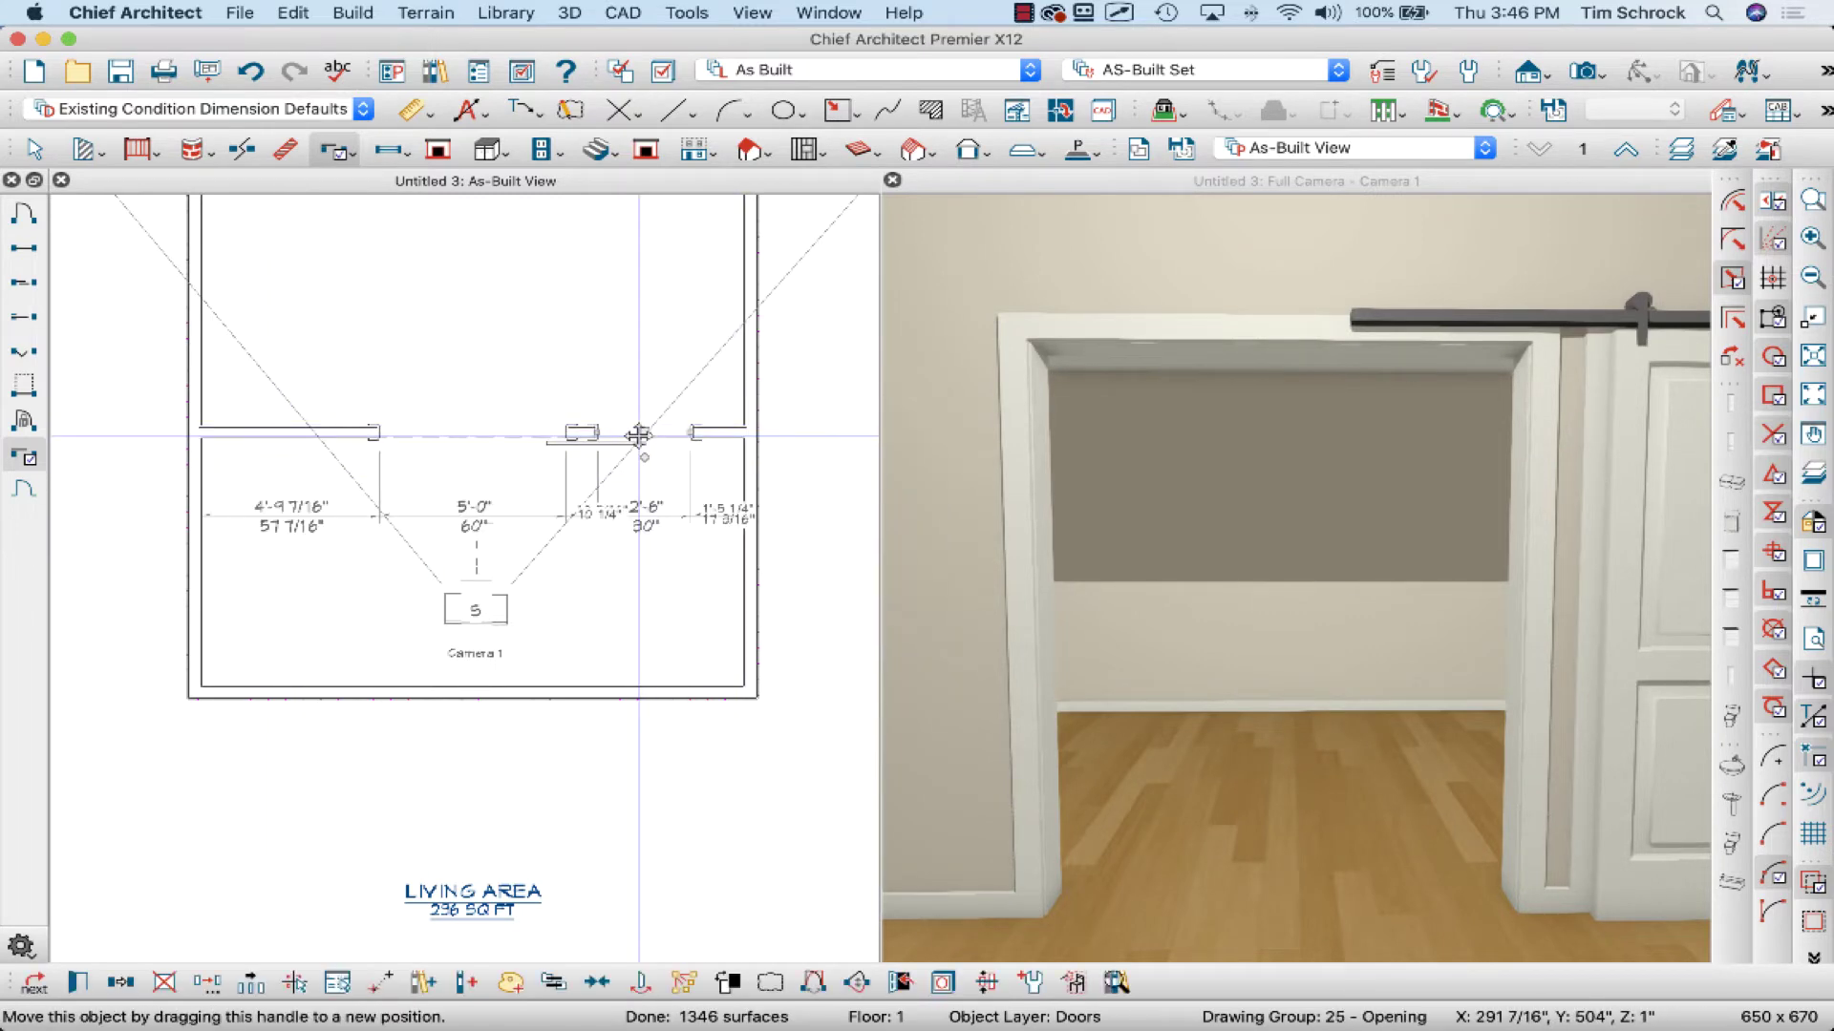
In the barn door's specifications, turn off the interior casing and remove the jamb.
double_click(639, 434)
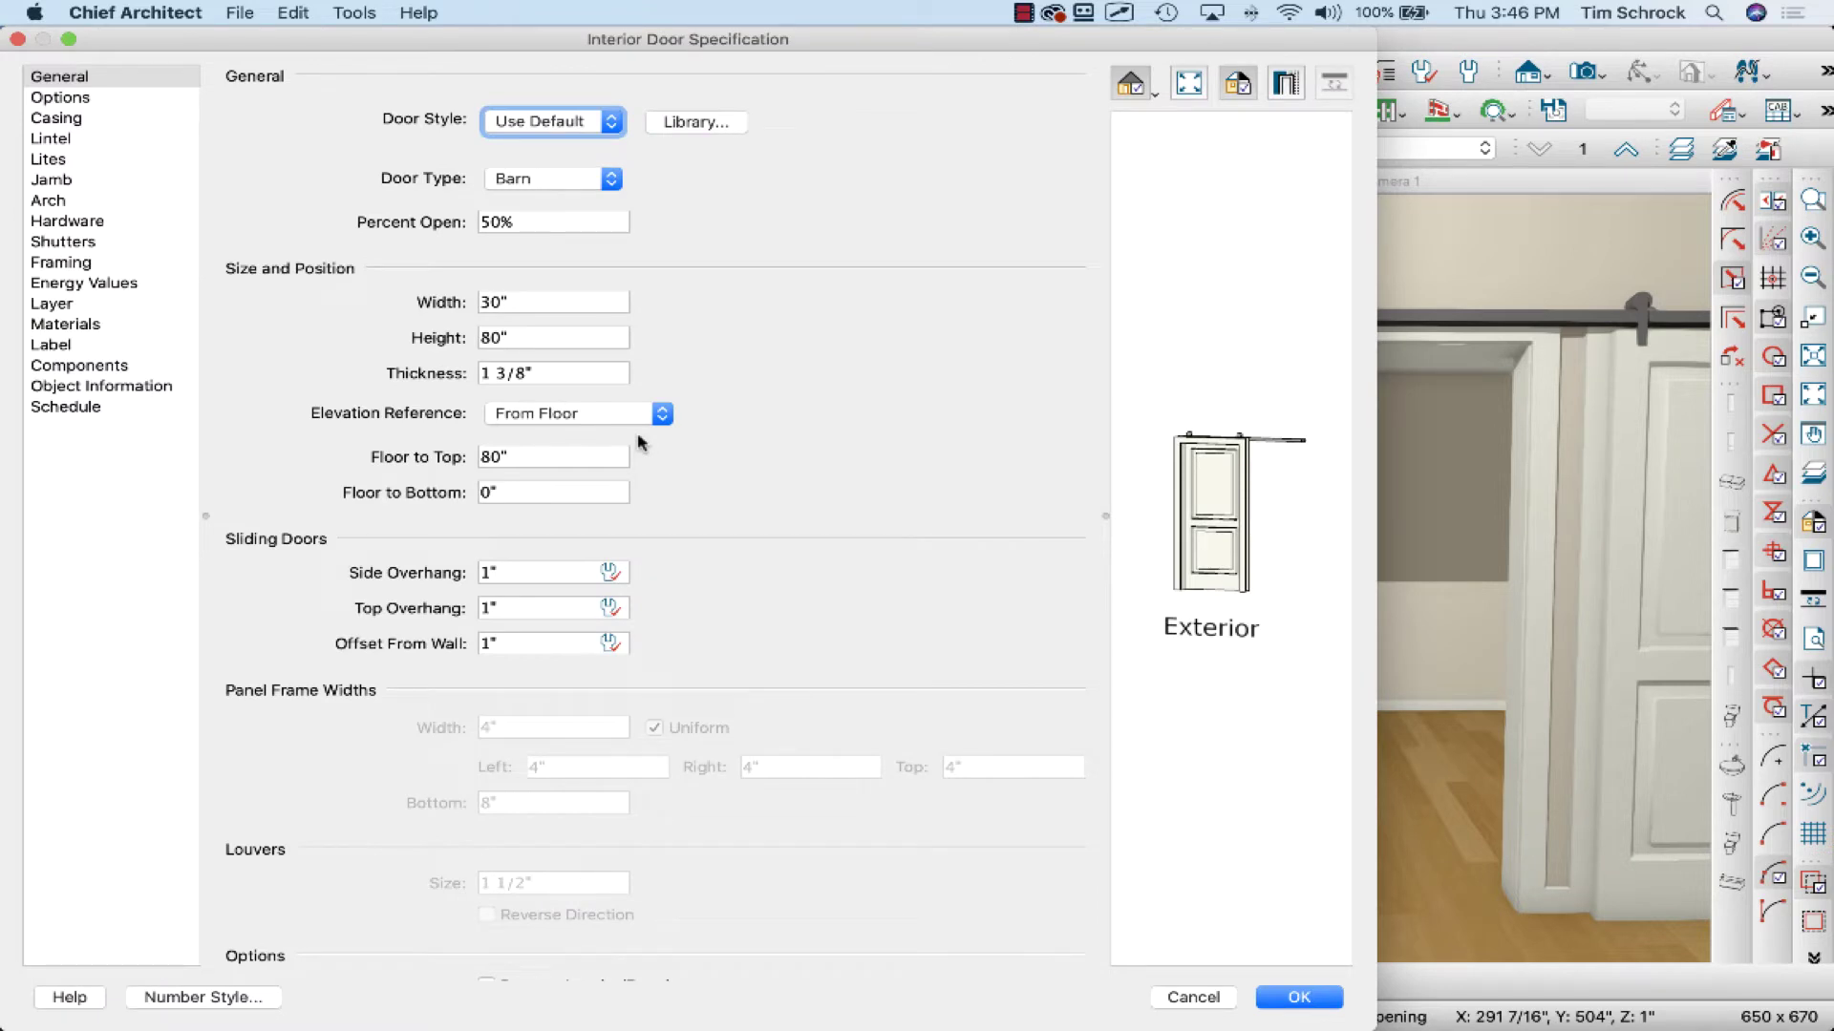
left_click(88, 118)
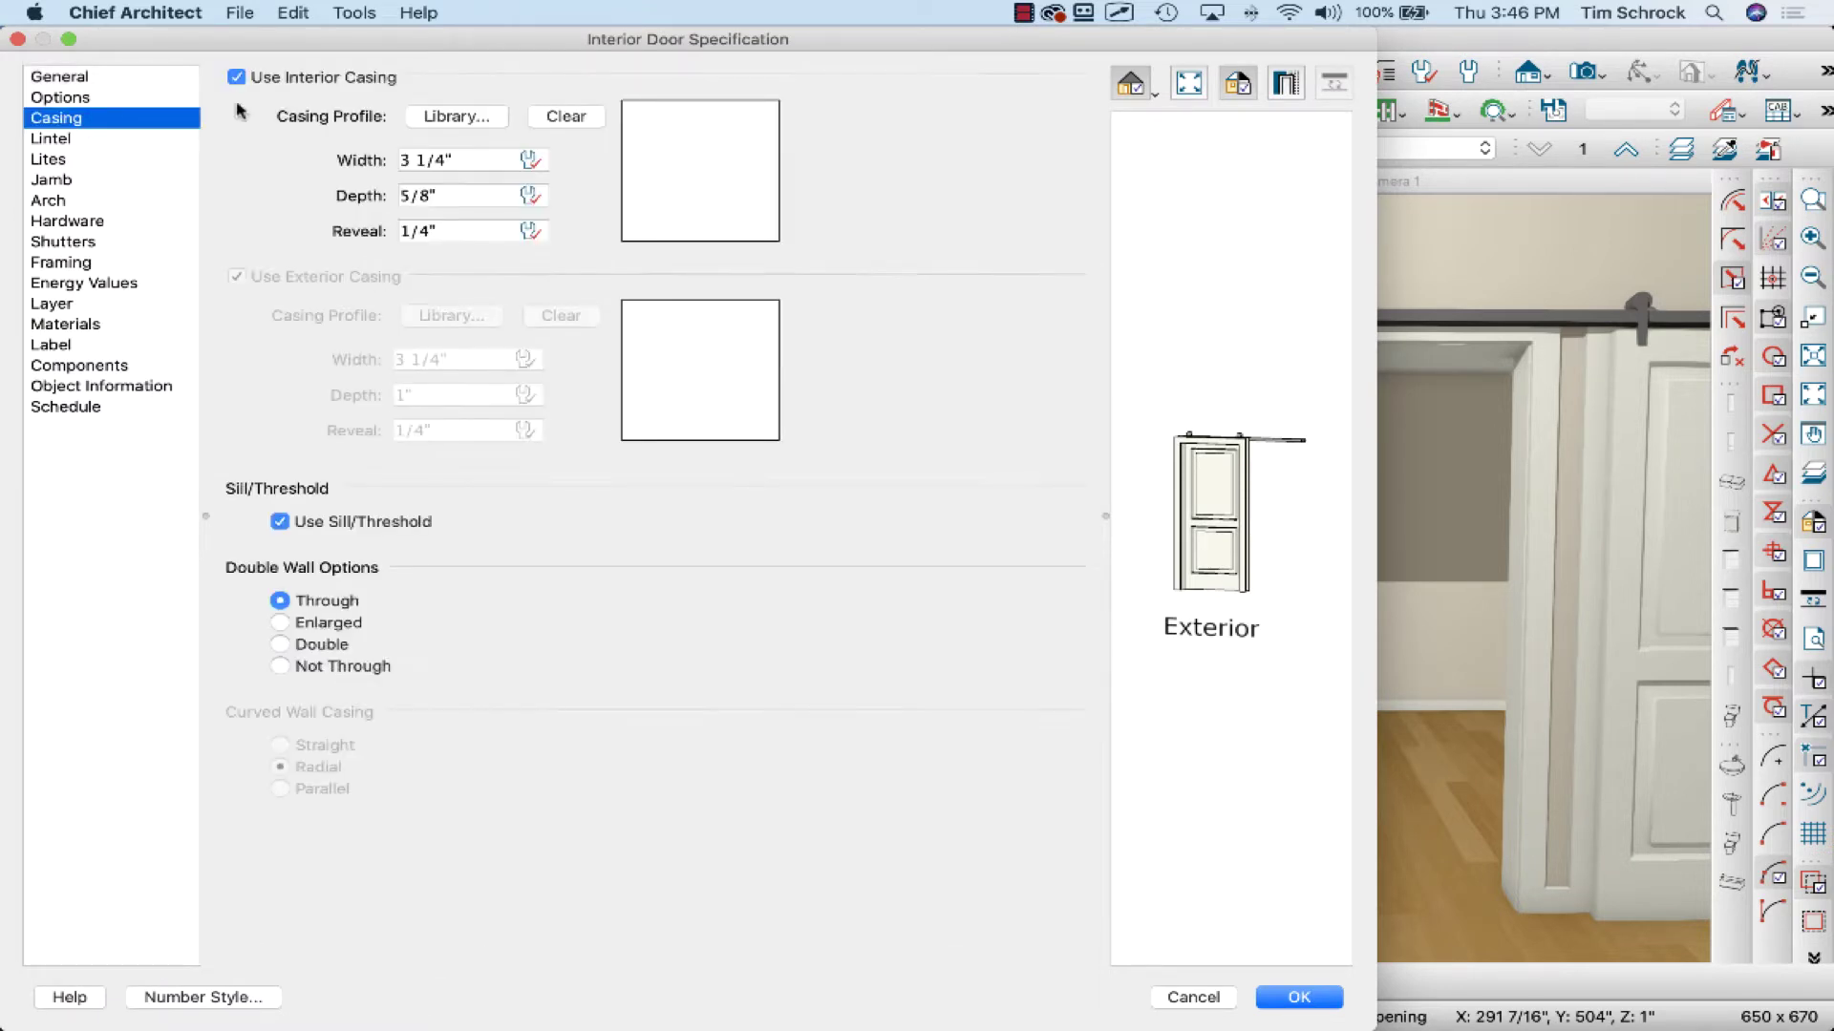
left_click(346, 85)
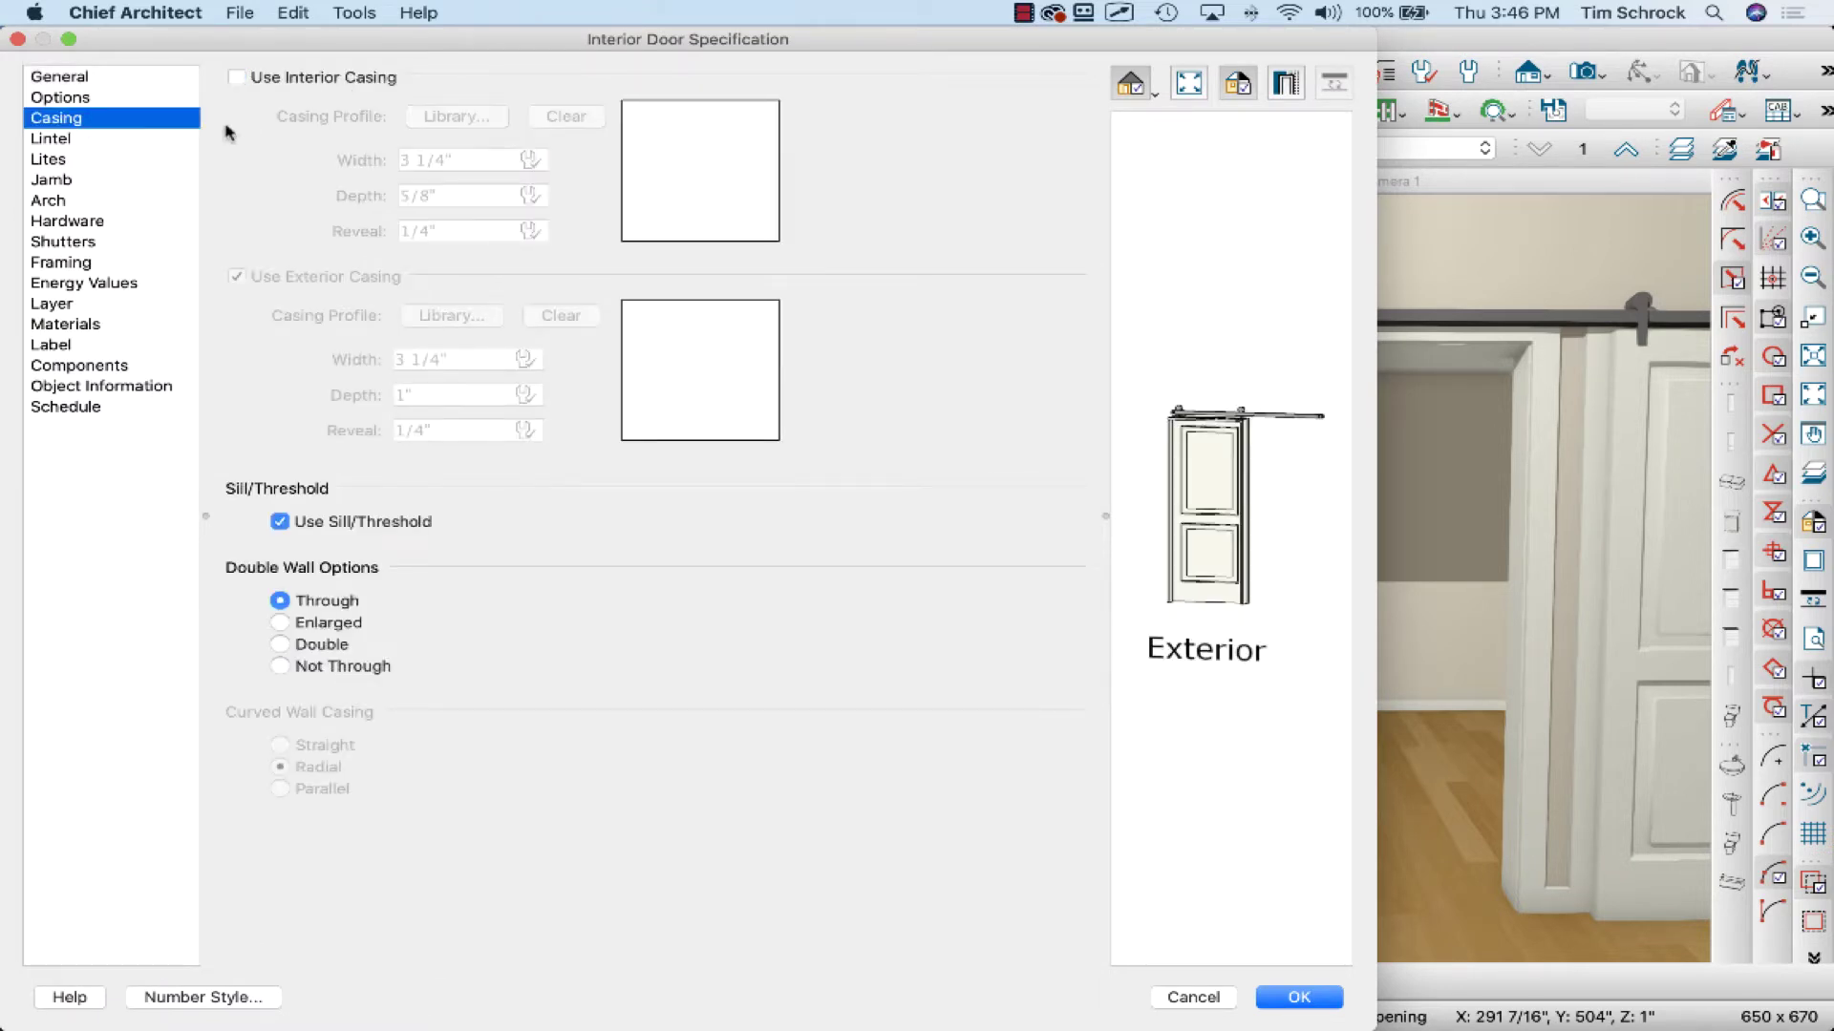
left_click(107, 178)
left_click(273, 80)
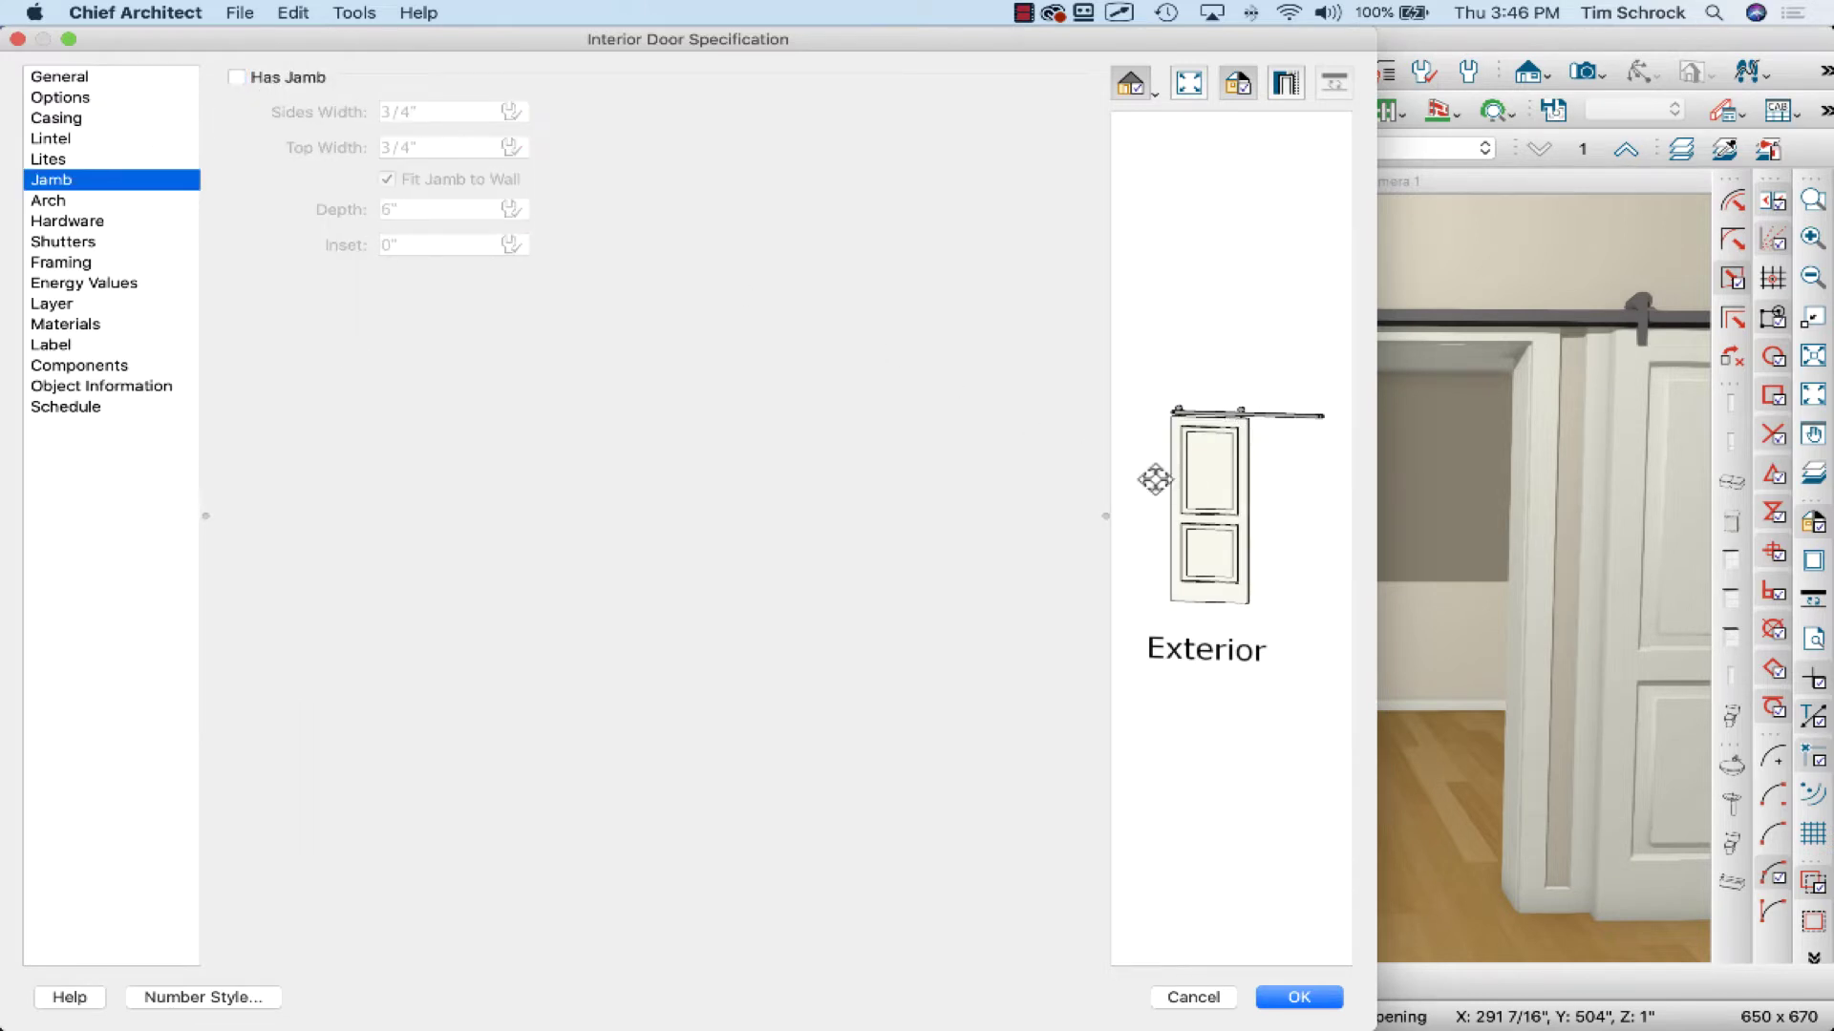
left_click_drag(1154, 479, 1239, 491)
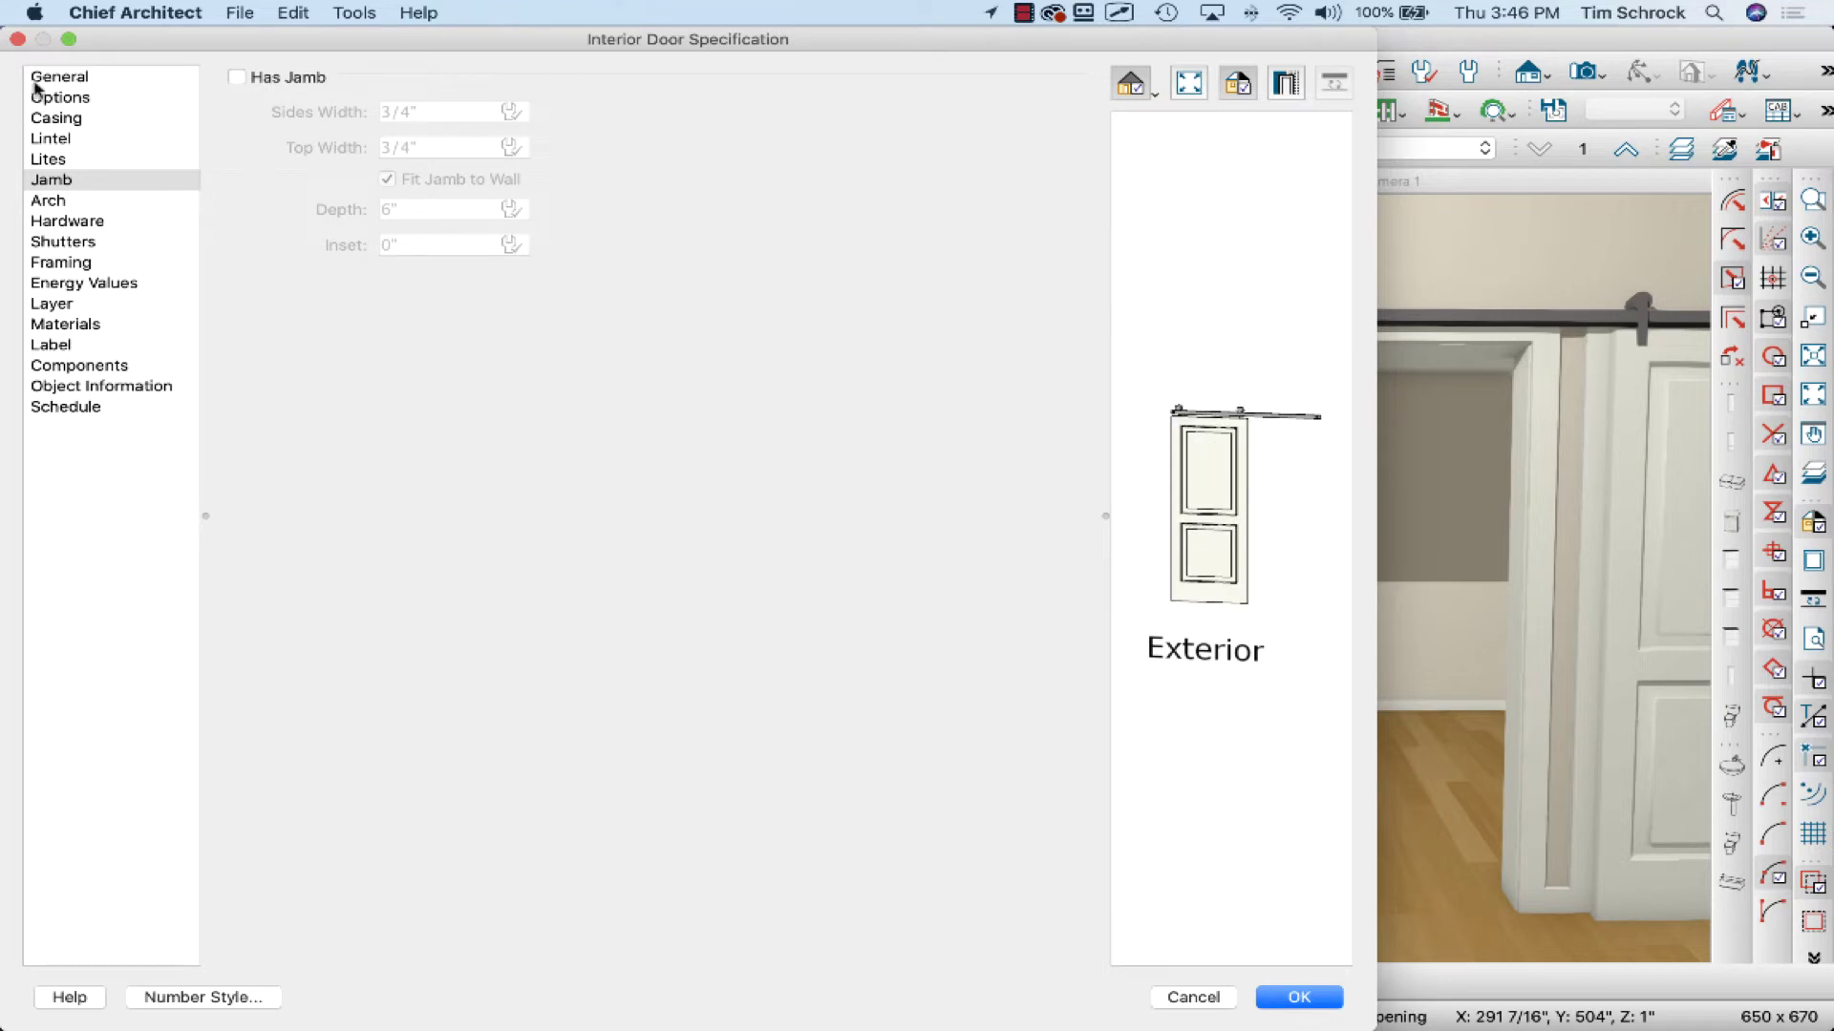
left_click(64, 78)
Change the door height to 79 7/8" so Floor to Top reads 80", and accept.
left_click(528, 338)
left_click_drag(528, 338, 400, 346)
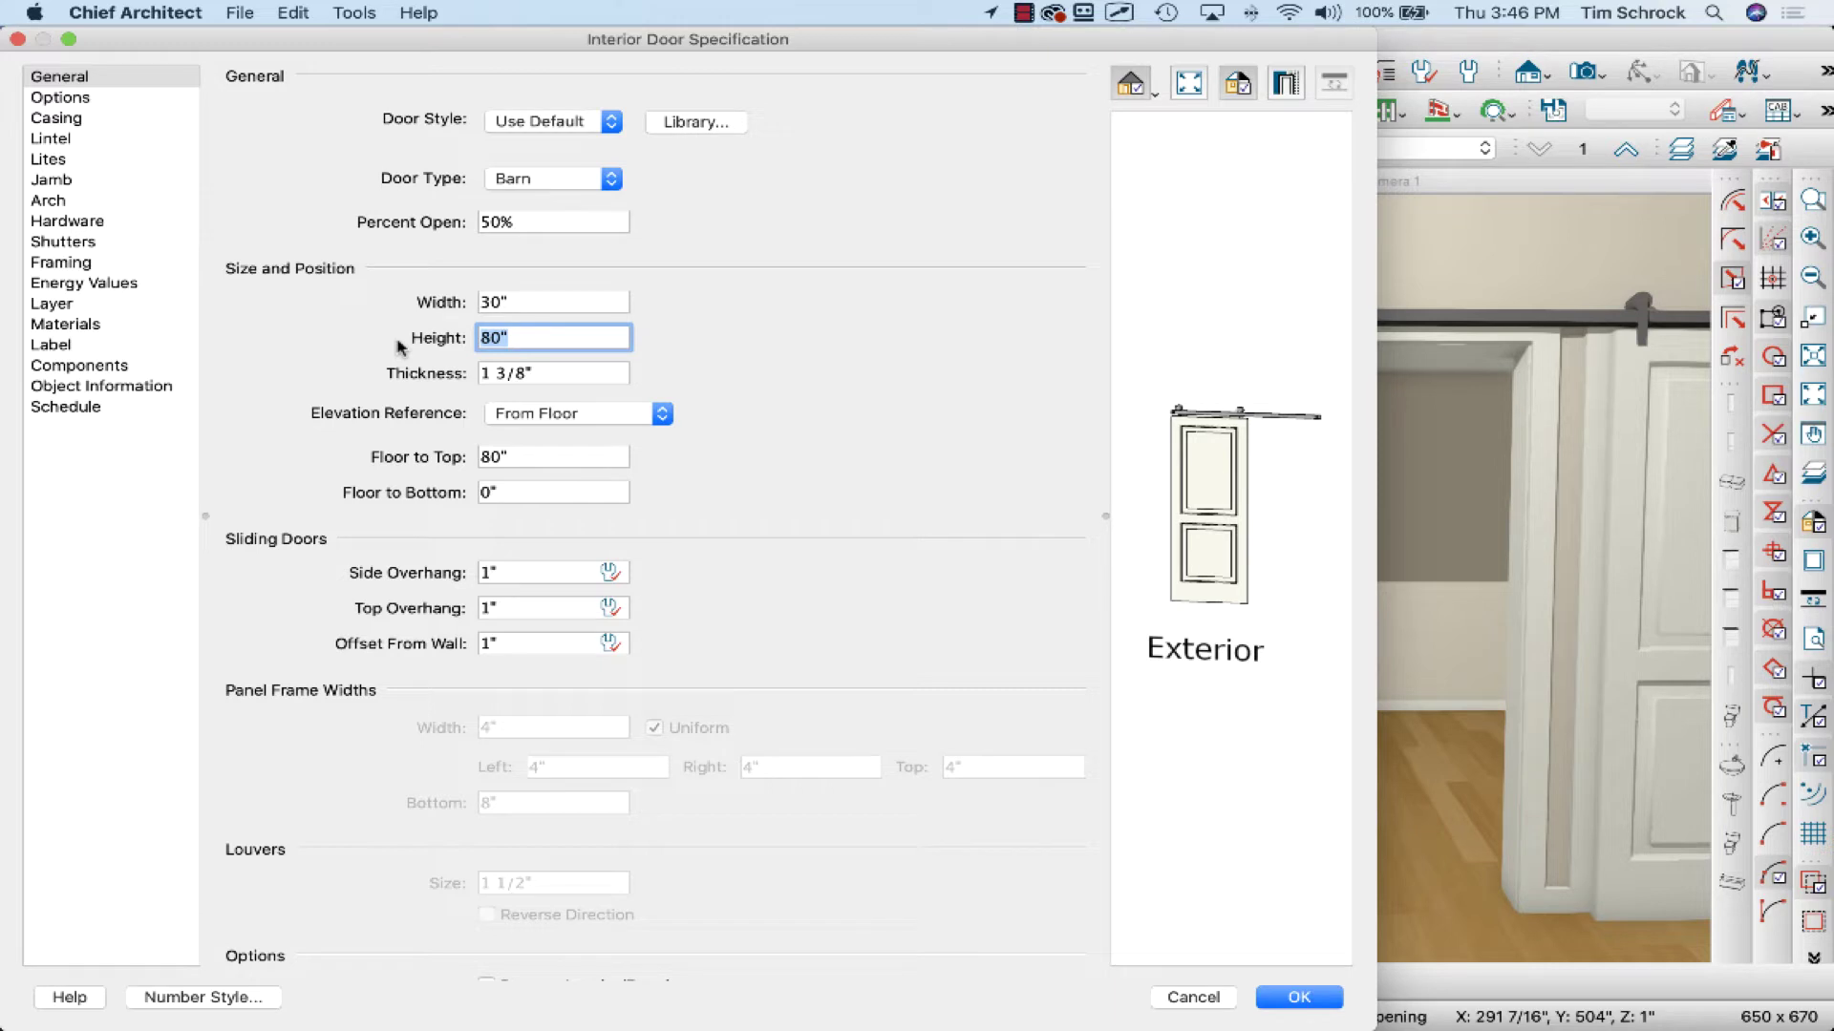
type("78")
key("Tab")
key("Tab")
key("Tab")
key("Tab")
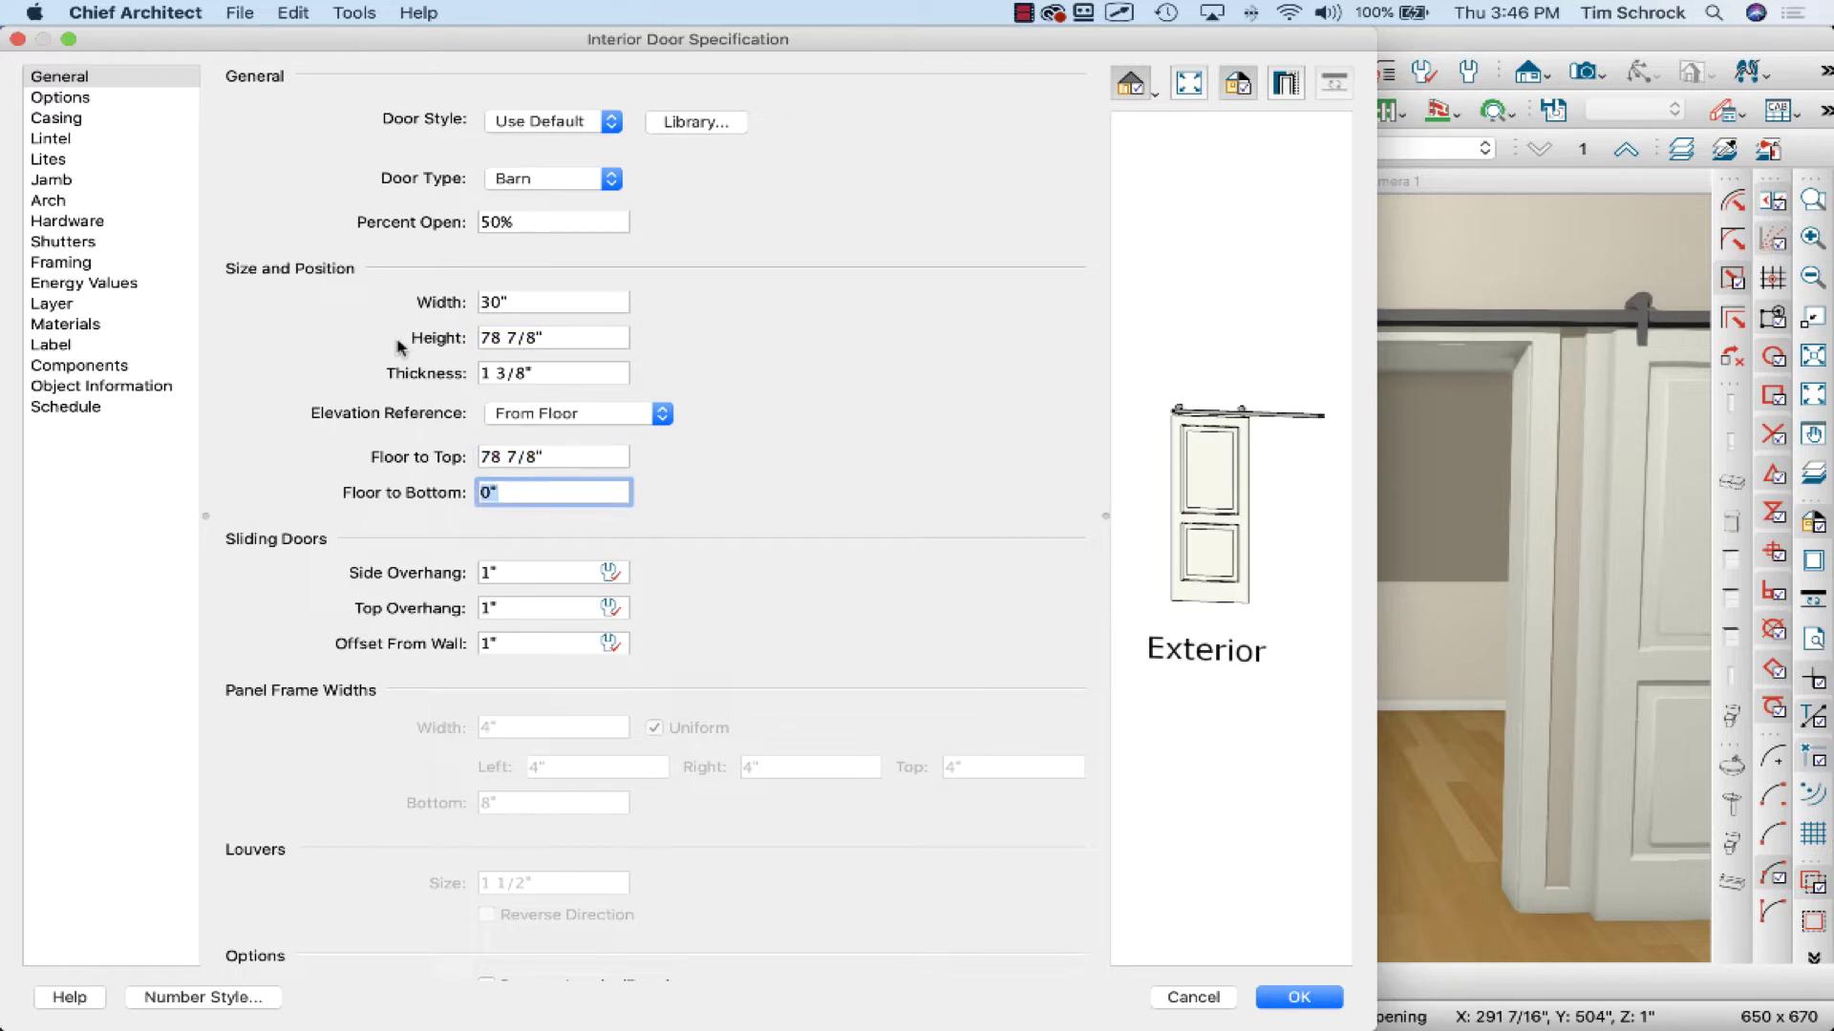
type("1/8")
key("Tab")
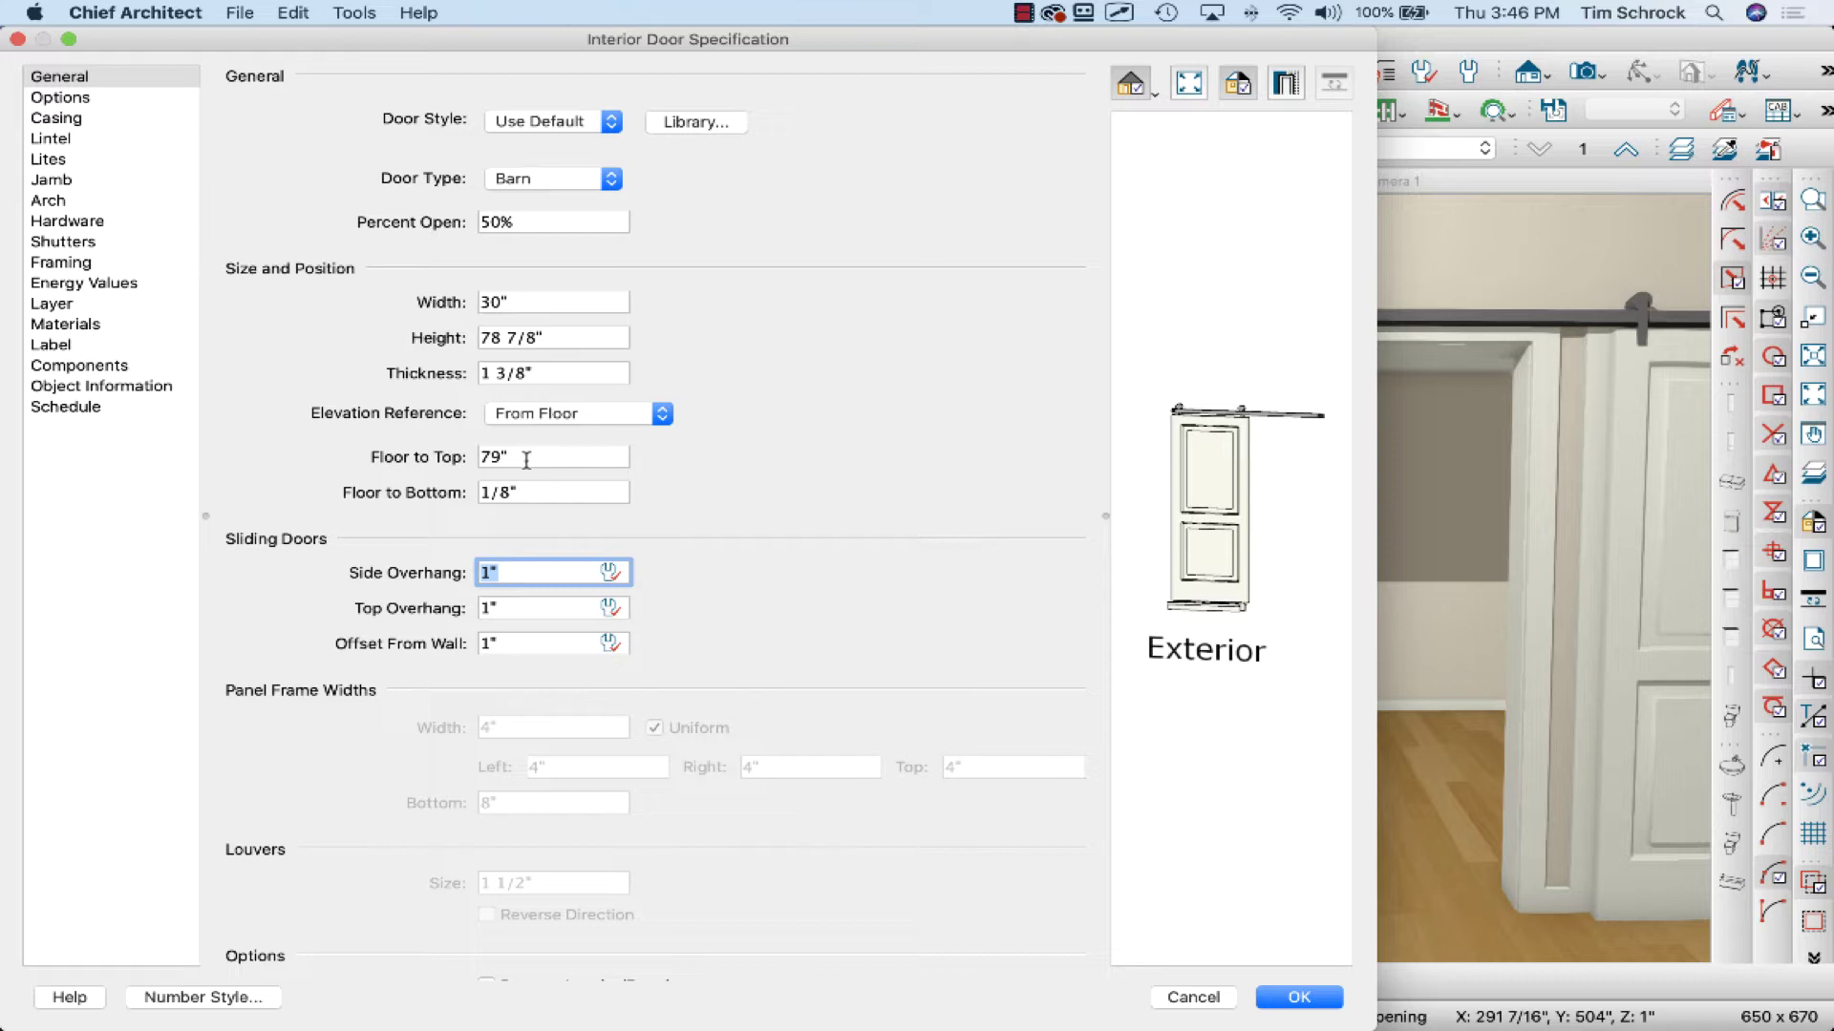
left_click(499, 336)
key("BackSpace")
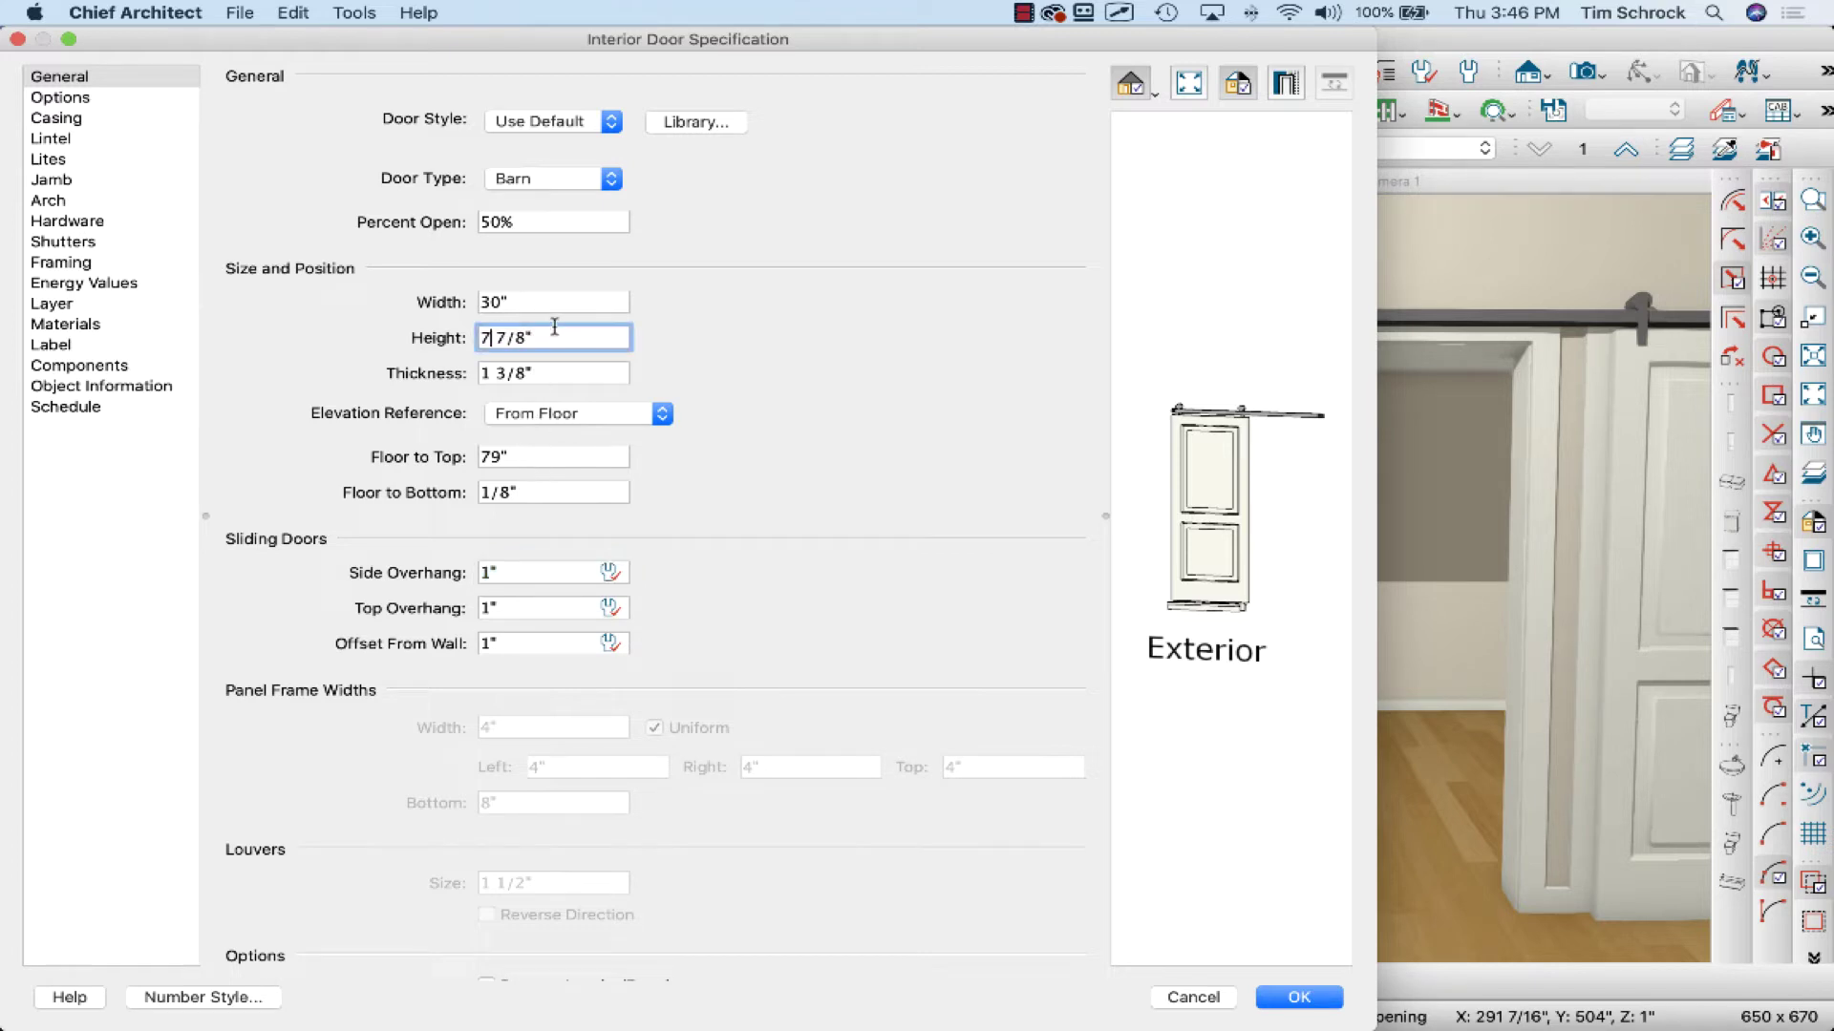
type("9")
key("Tab")
key("shift+Tab")
left_click_drag(542, 492, 448, 456)
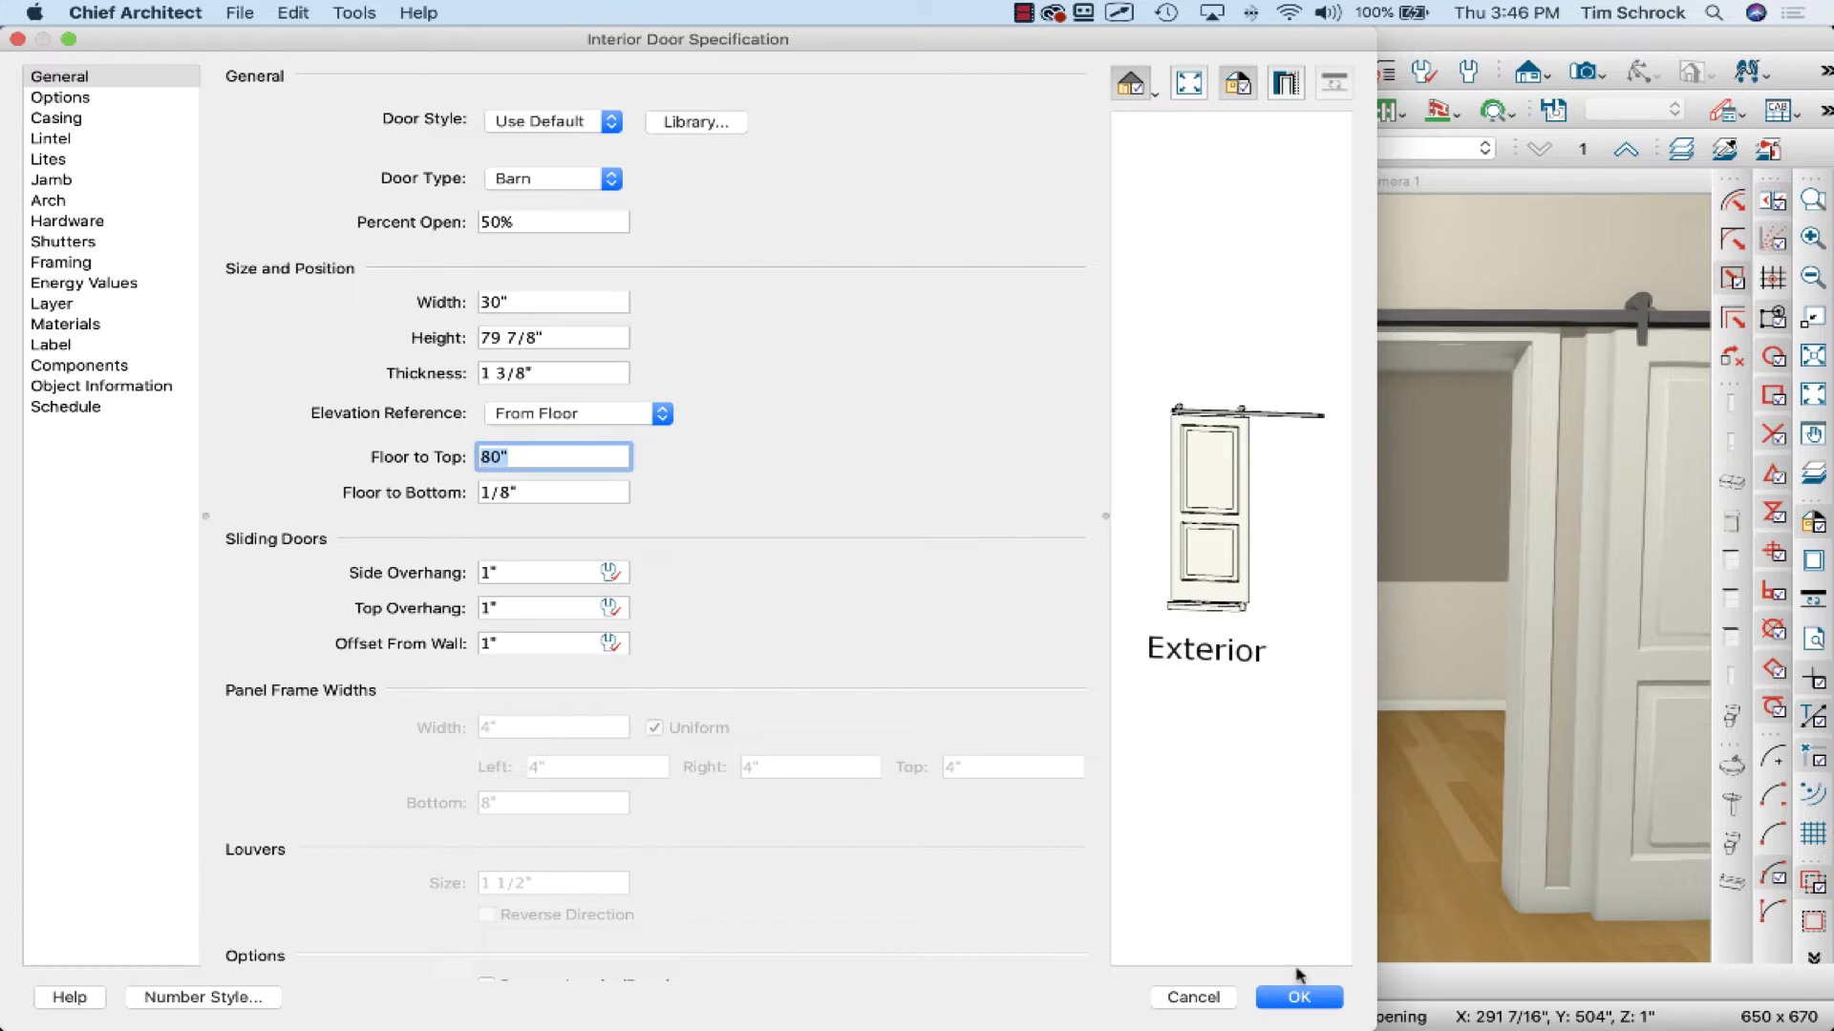
left_click(1298, 997)
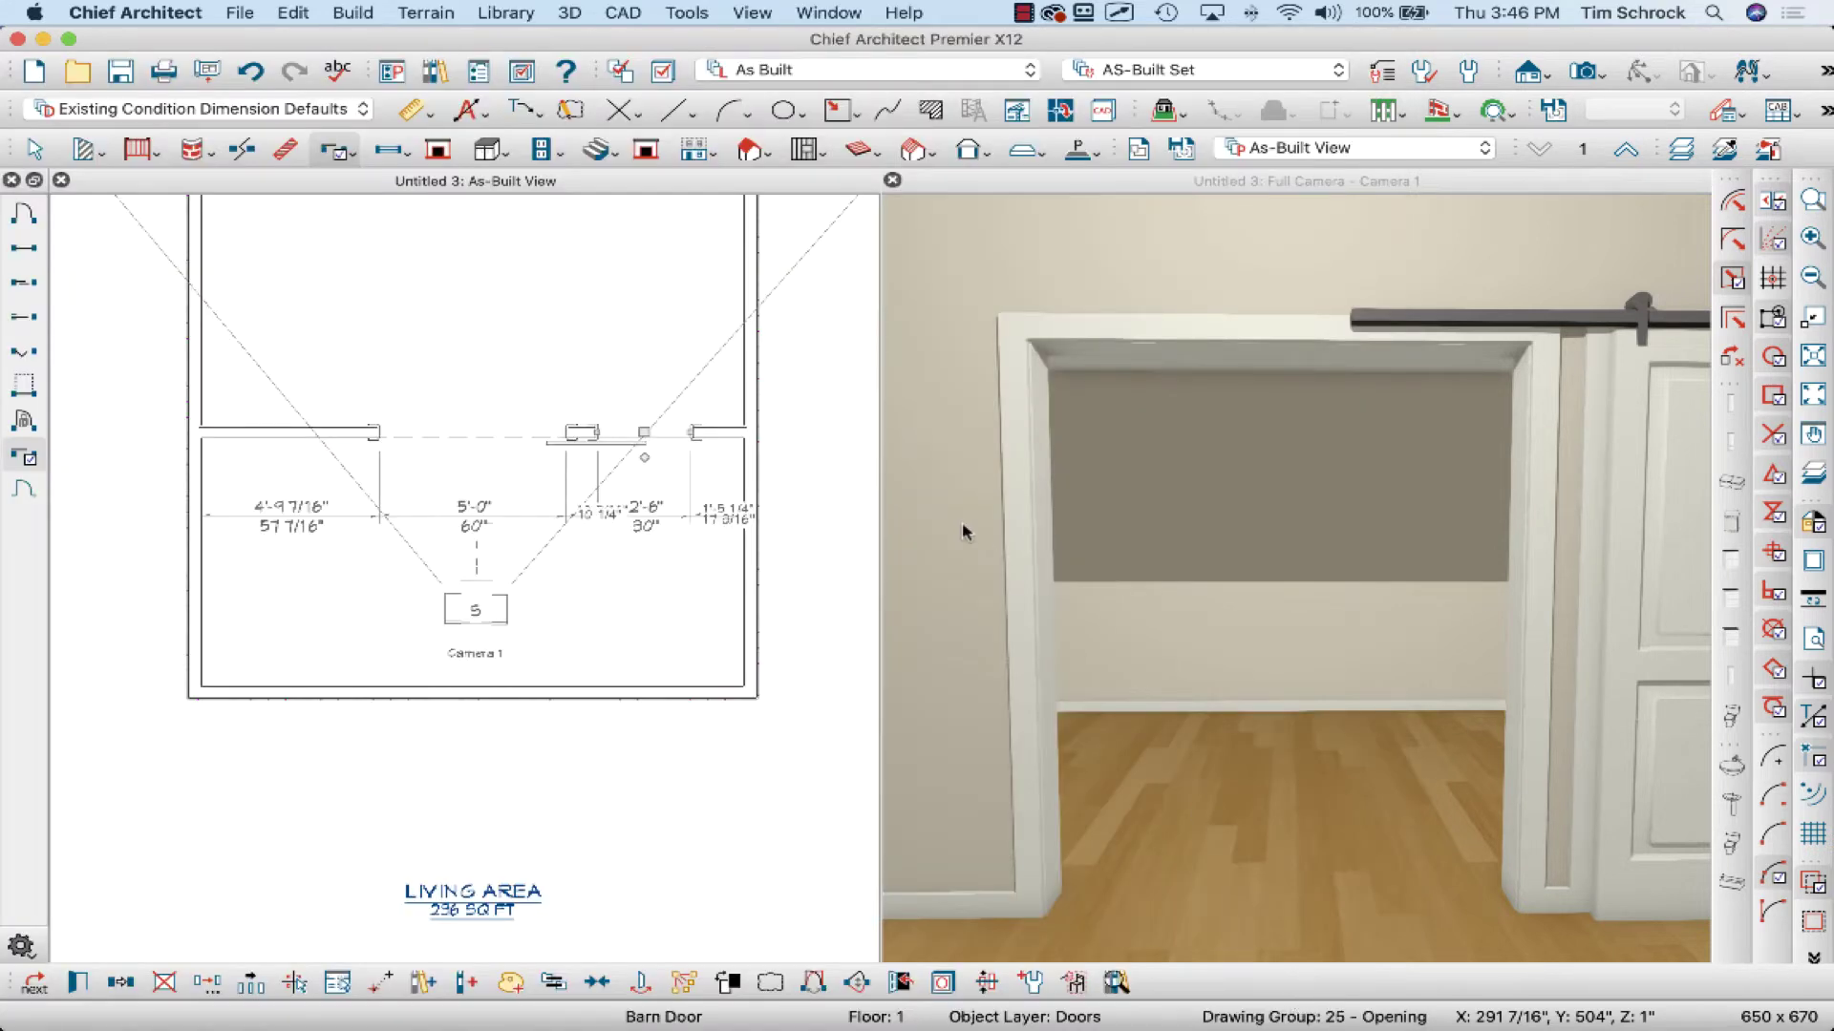
Reflect the barn door about the opening's centre to add a left door, and open its specifications.
key("Escape")
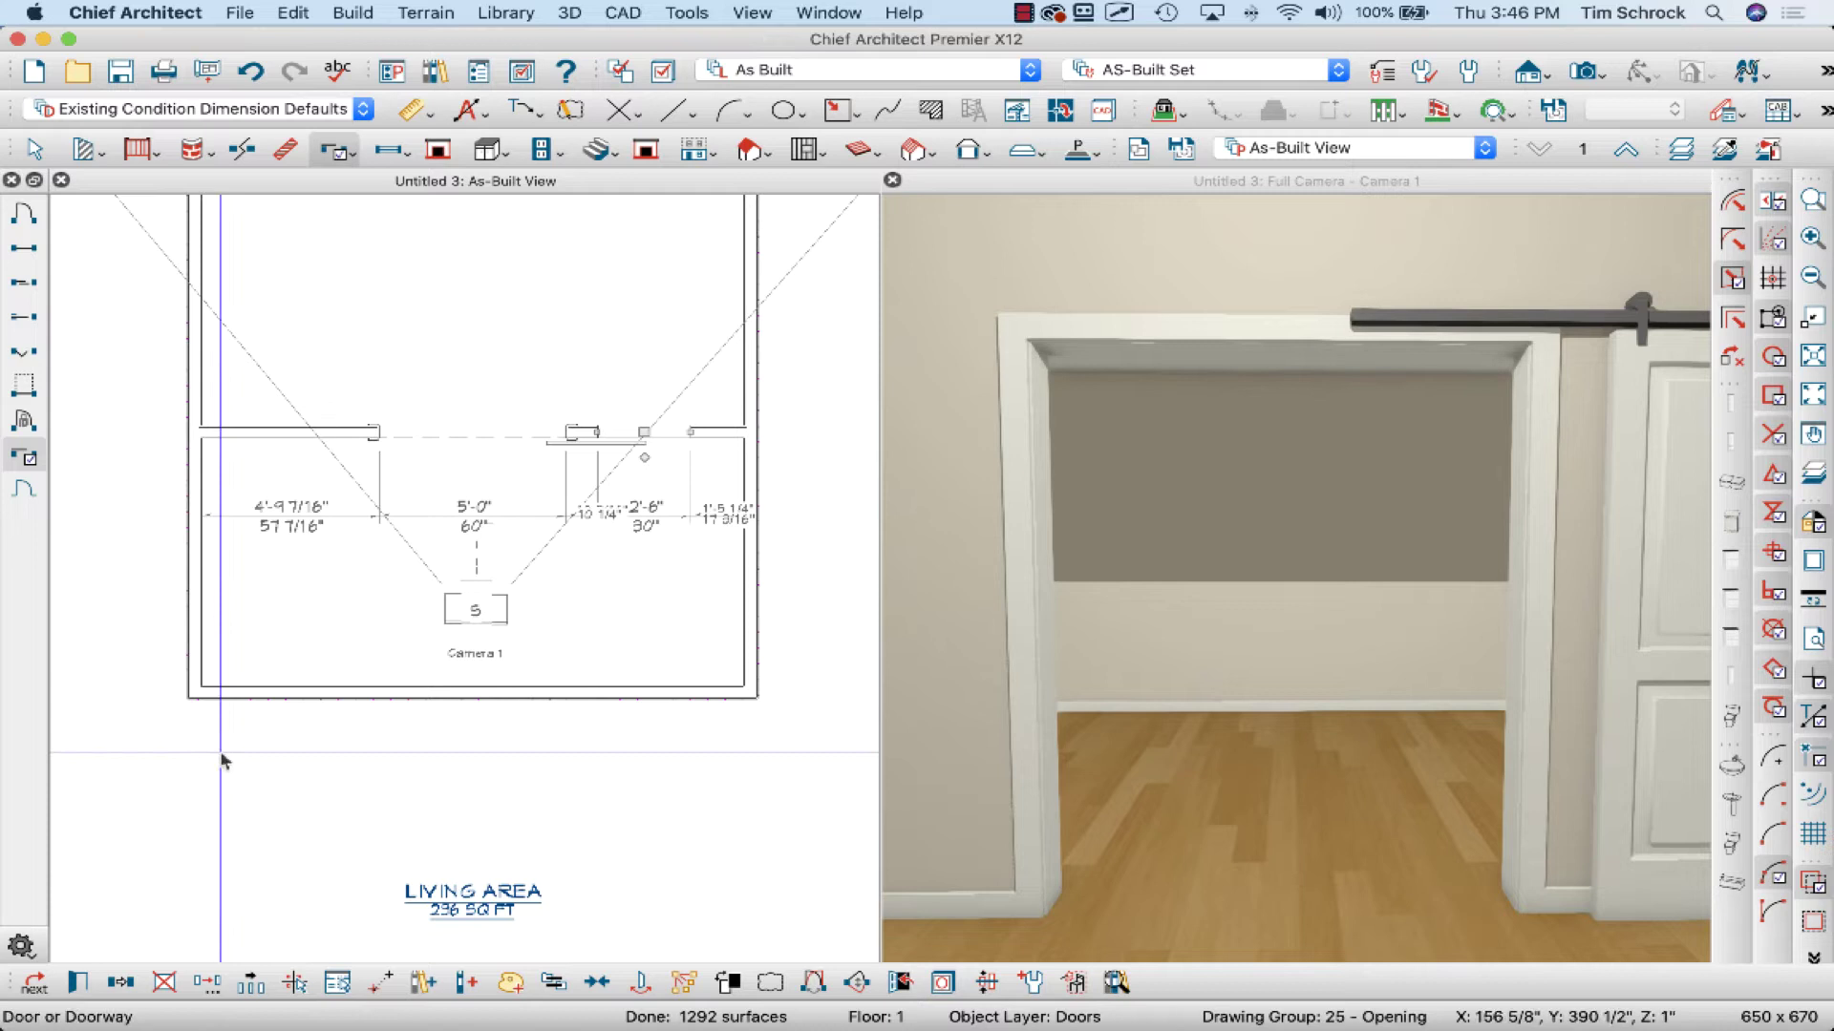
left_click(166, 984)
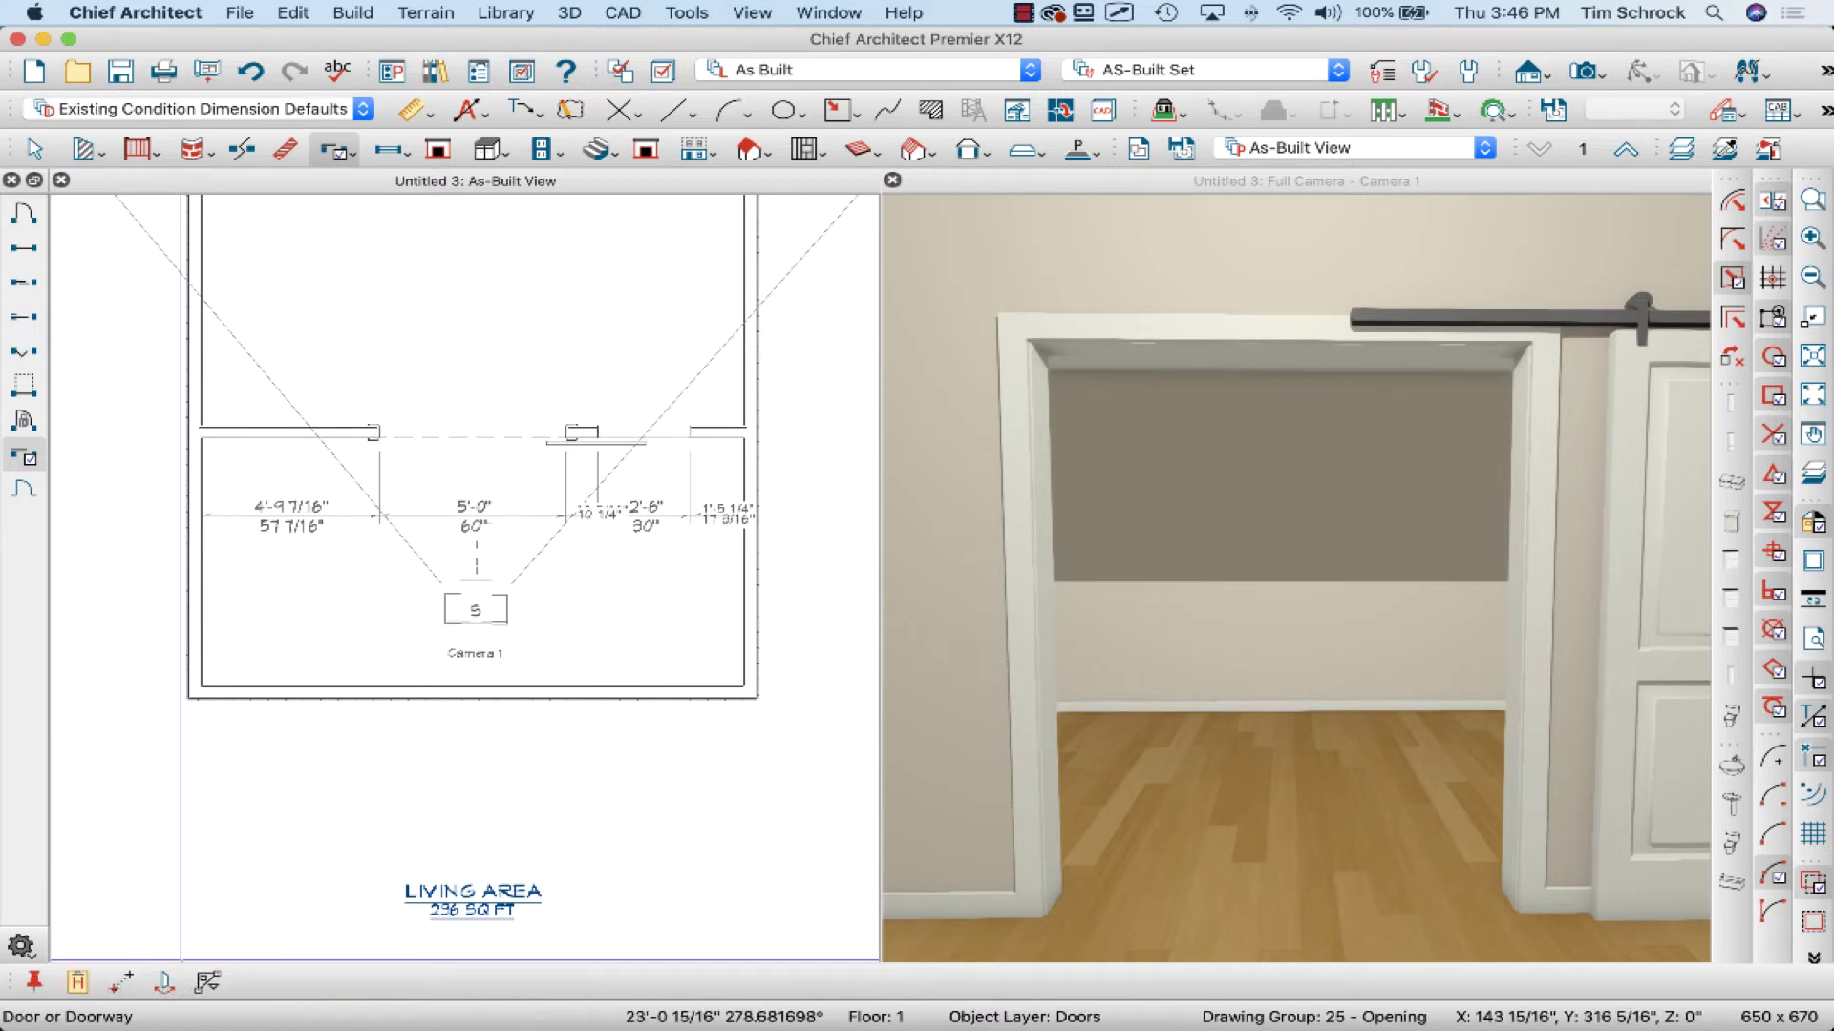
left_click(480, 443)
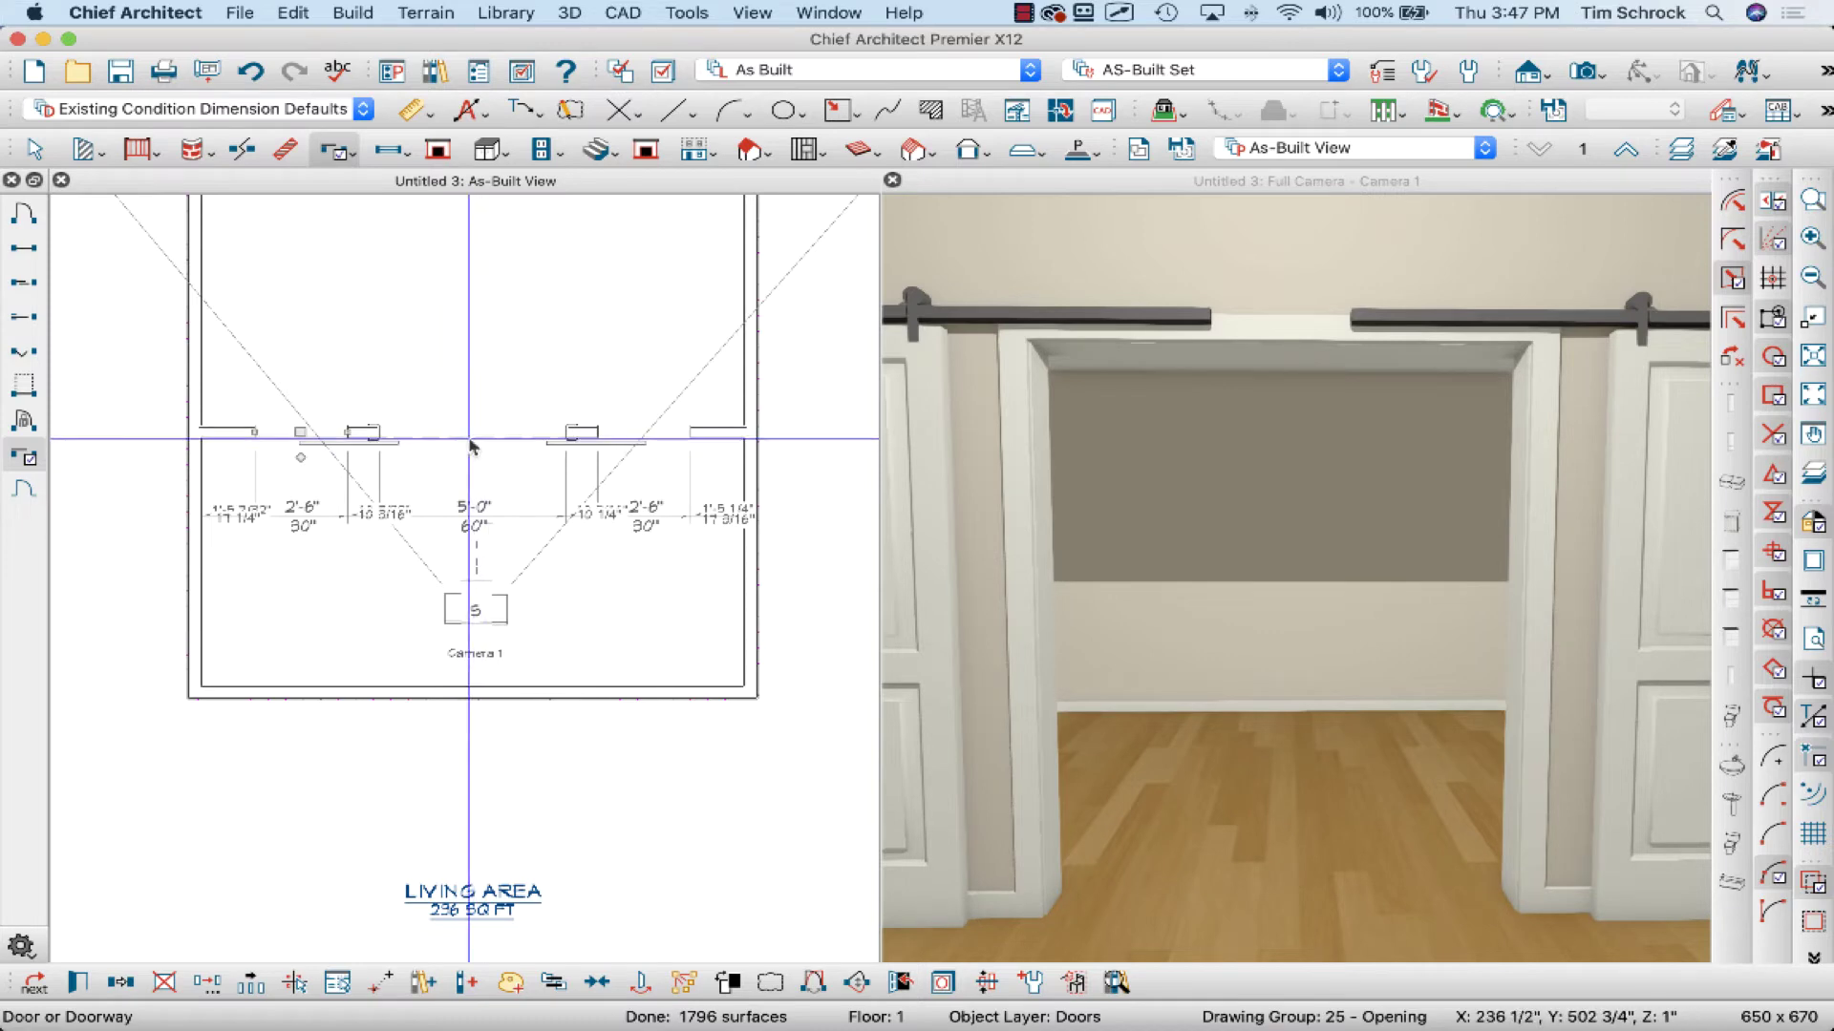
double_click(274, 436)
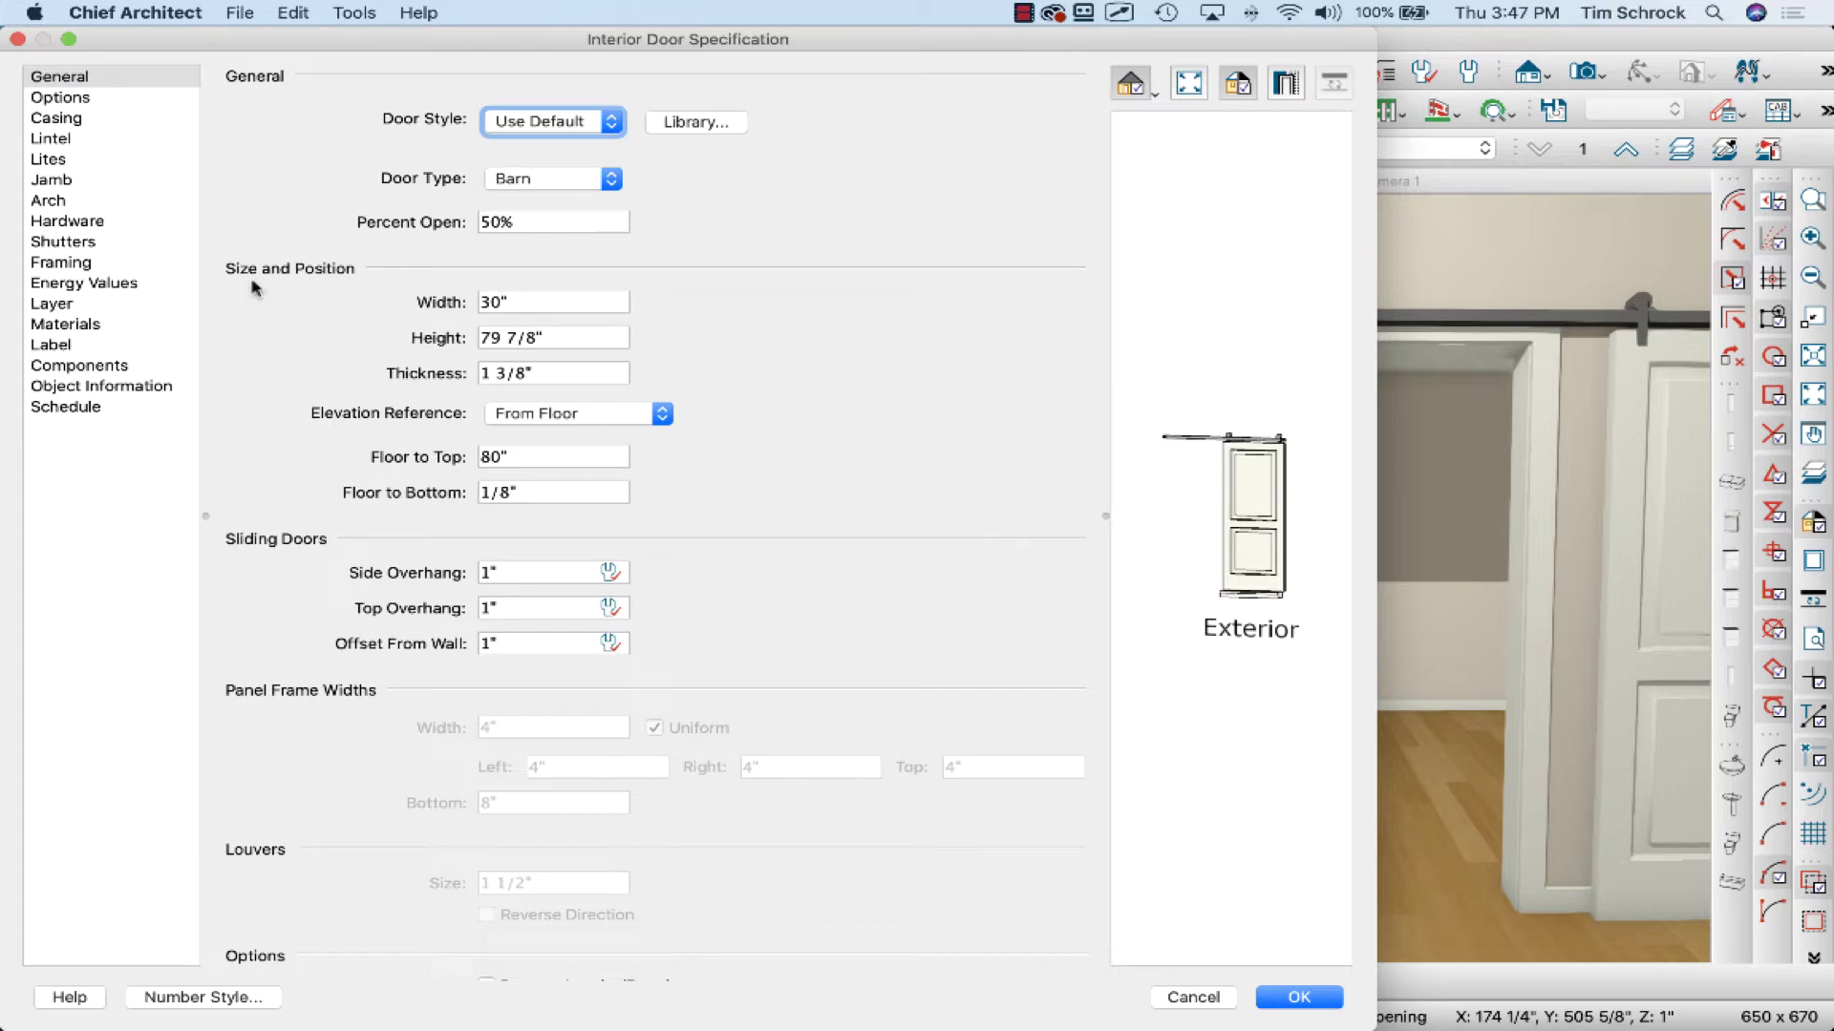
Change the left door's Offset From Wall from 1" to 3" and accept.
left_click(496, 644)
type("3")
key("Tab")
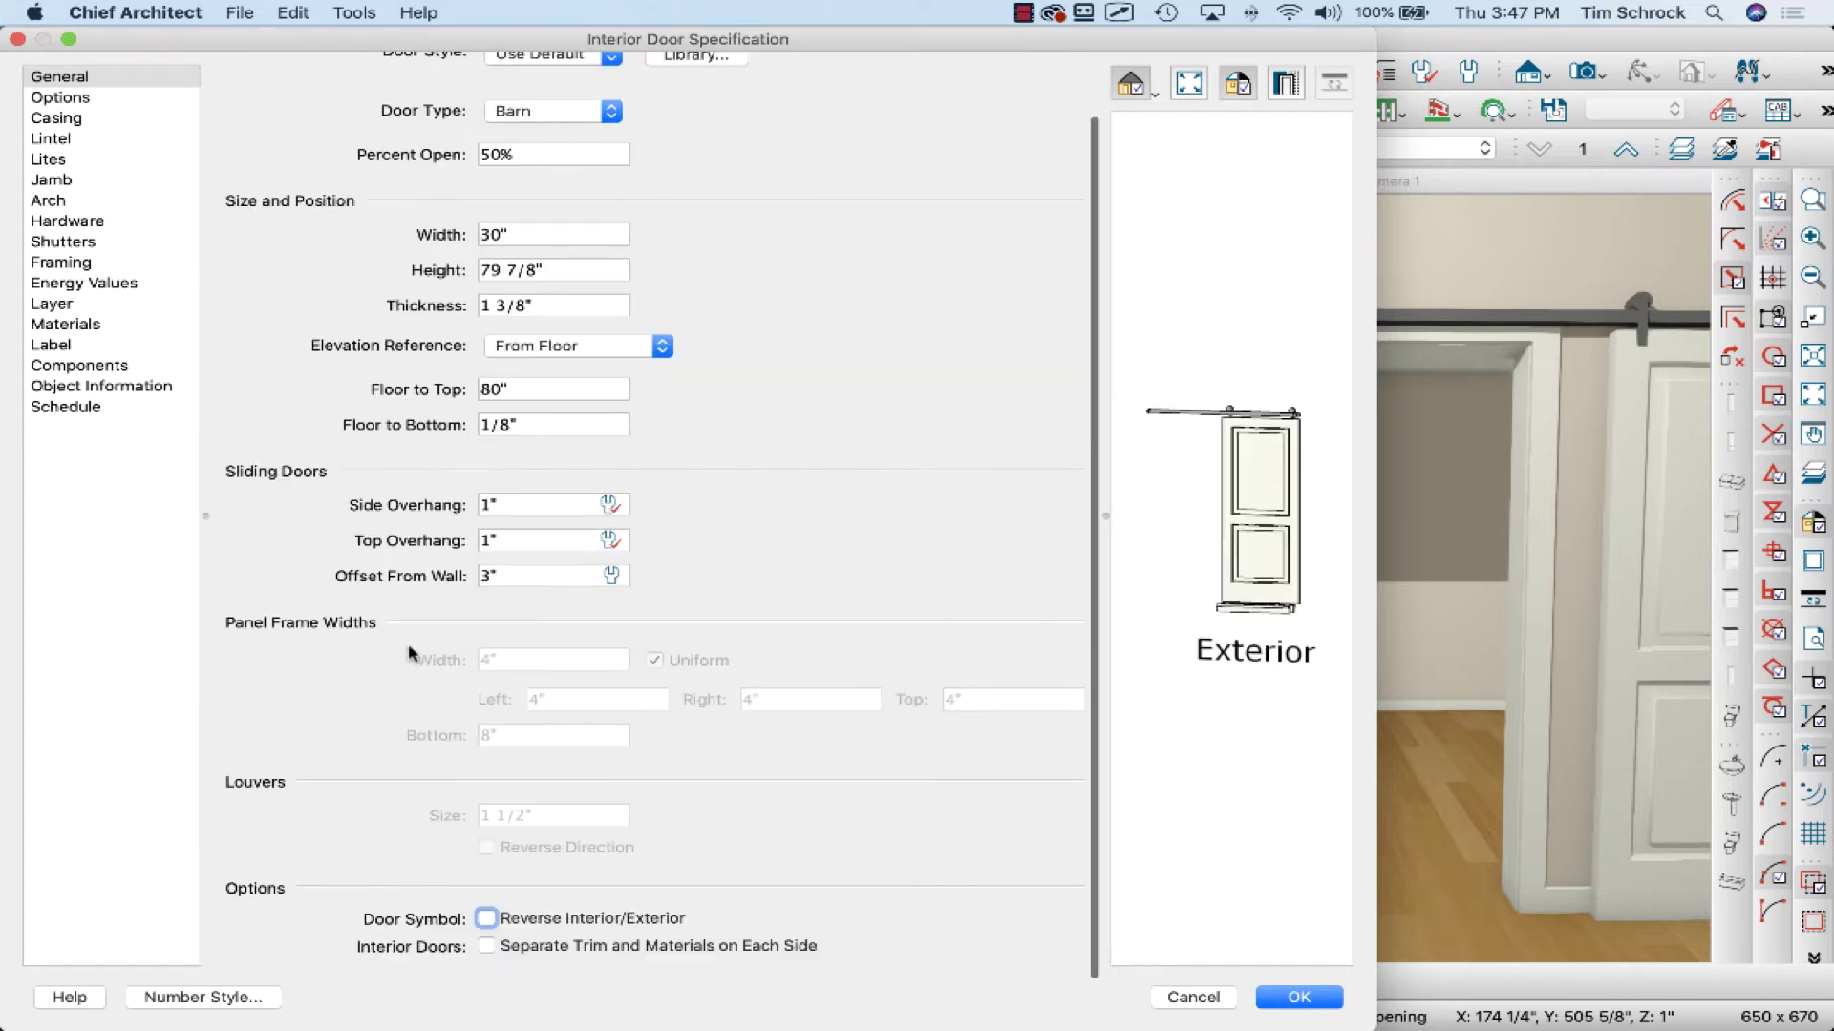
left_click_drag(1203, 513, 1173, 684)
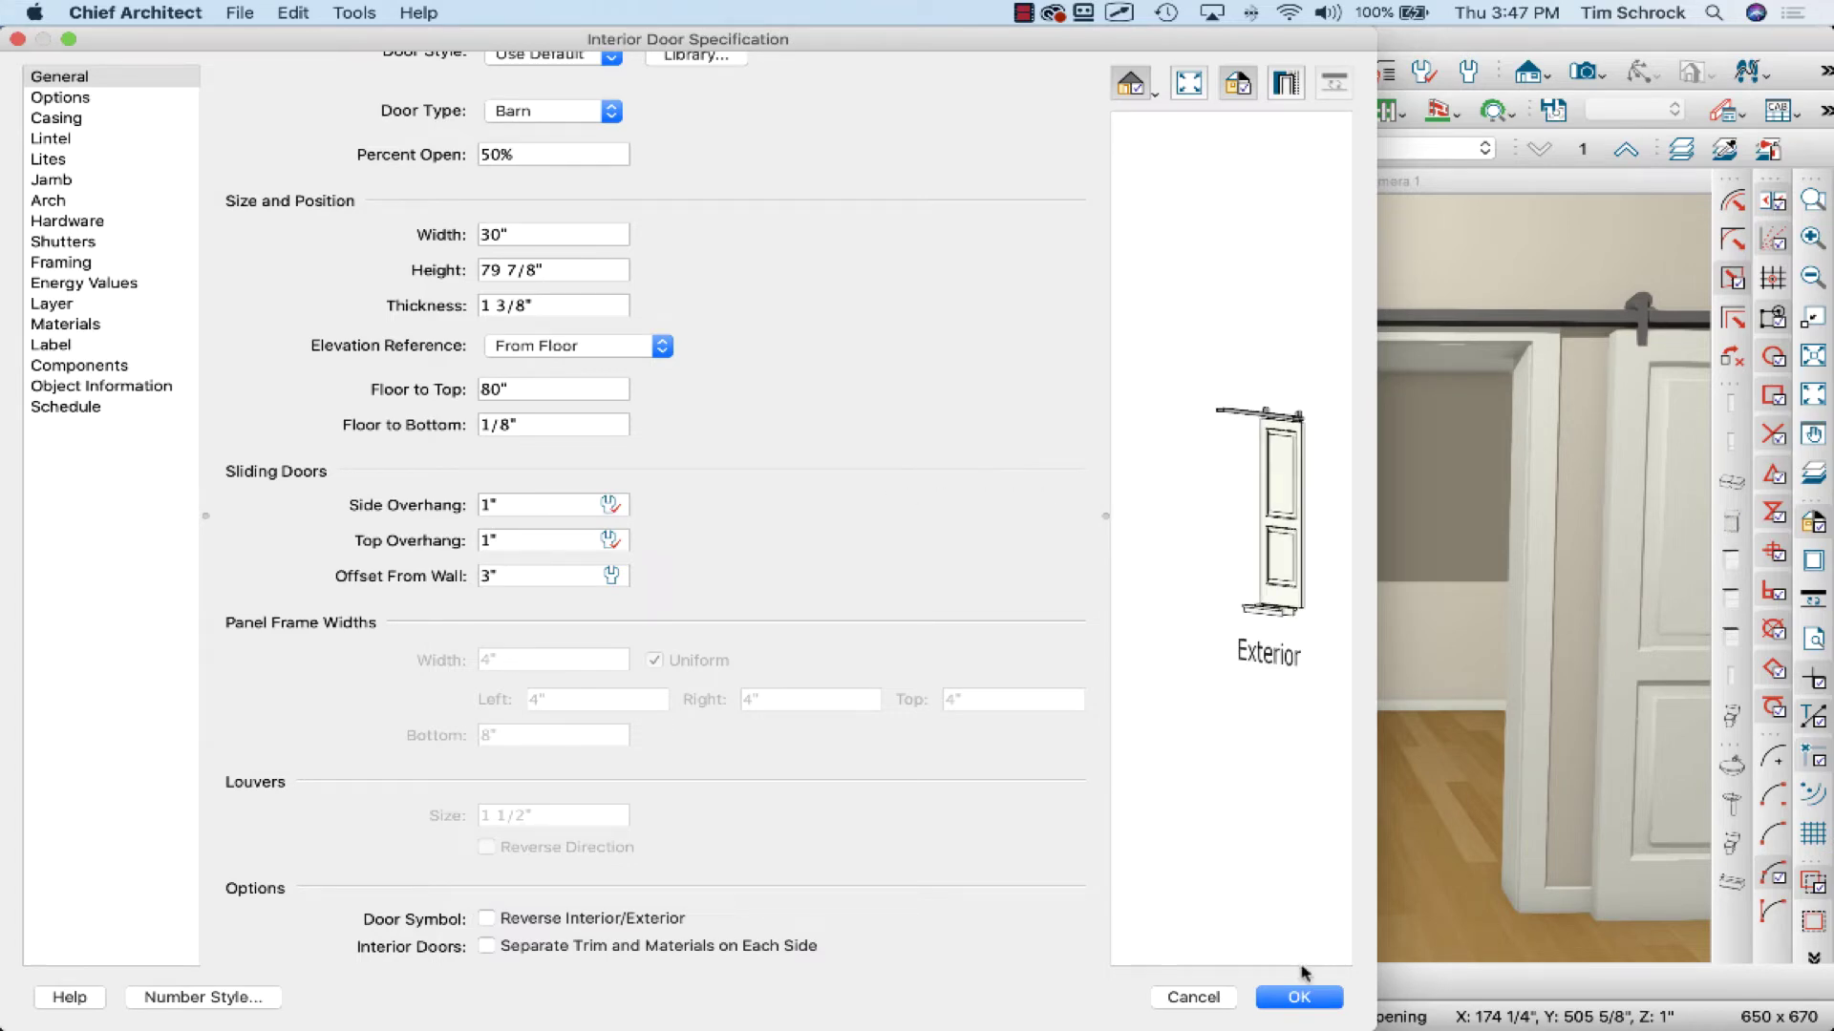
left_click(1303, 997)
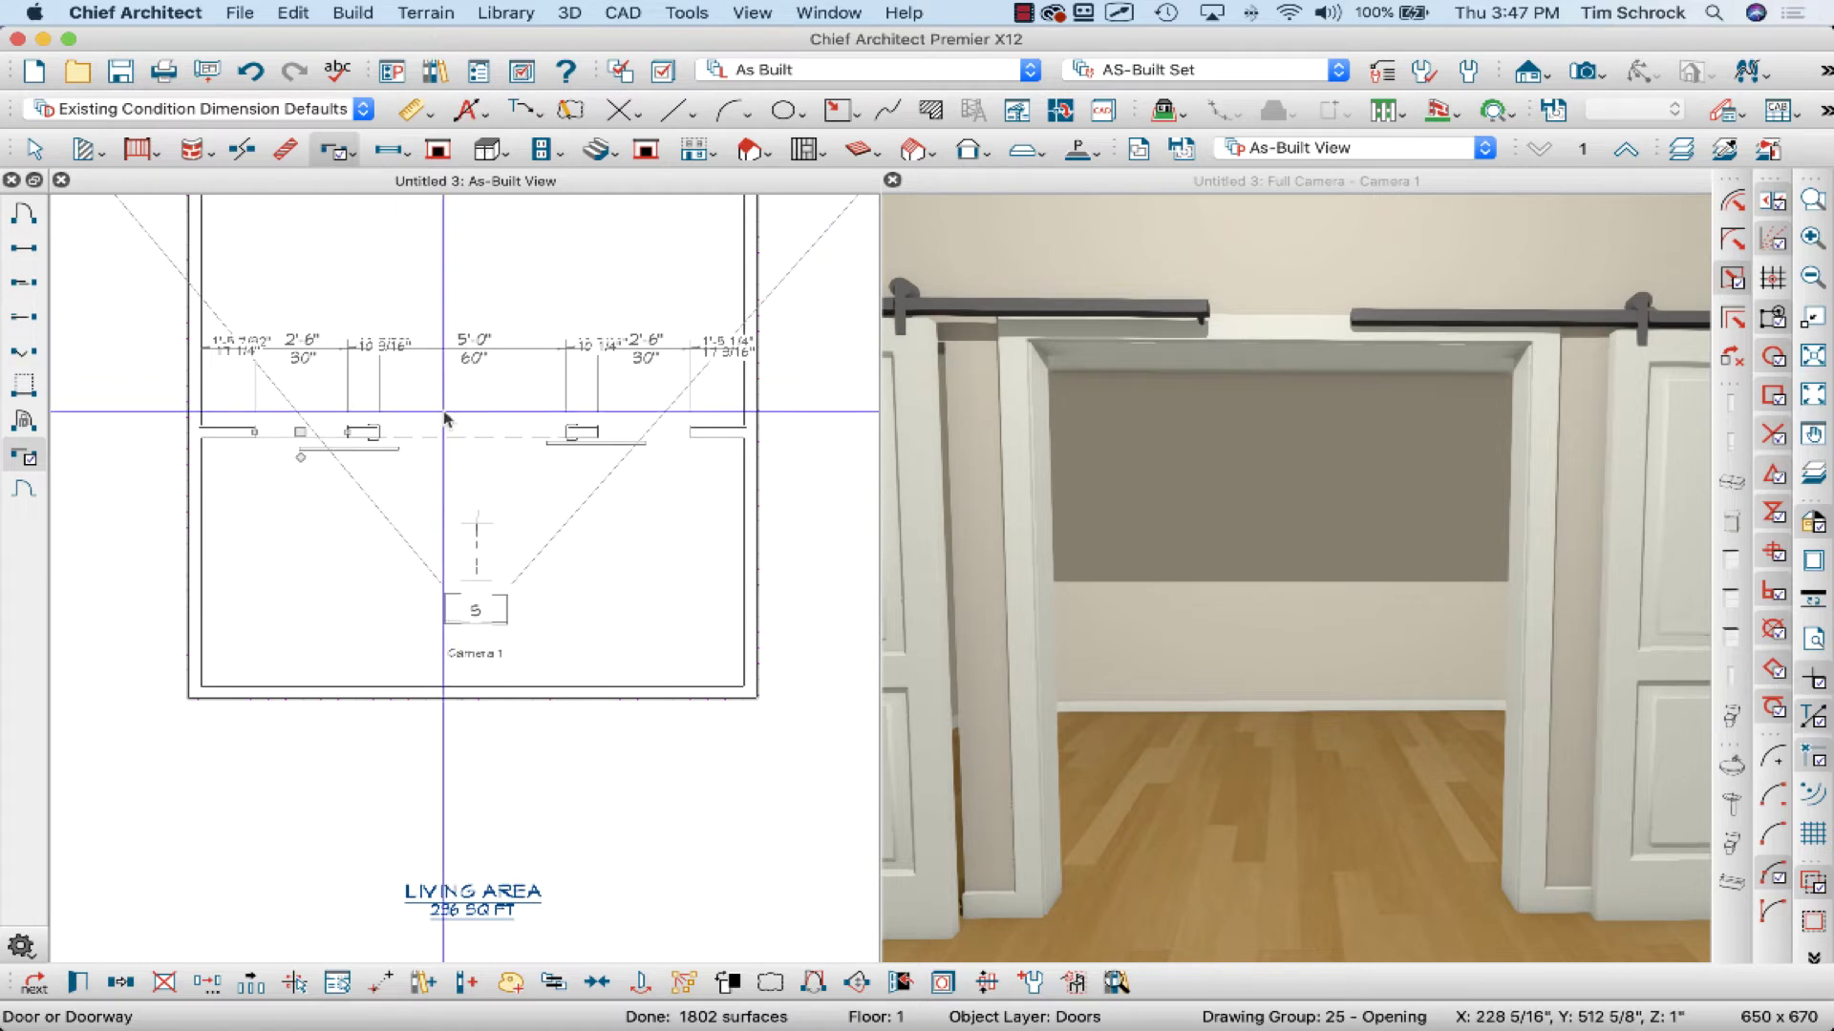
Drag the right barn door left across the opening toward 1'-3" on each side, marking its move point.
left_click(626, 428)
scroll(625, 428, "up", 3)
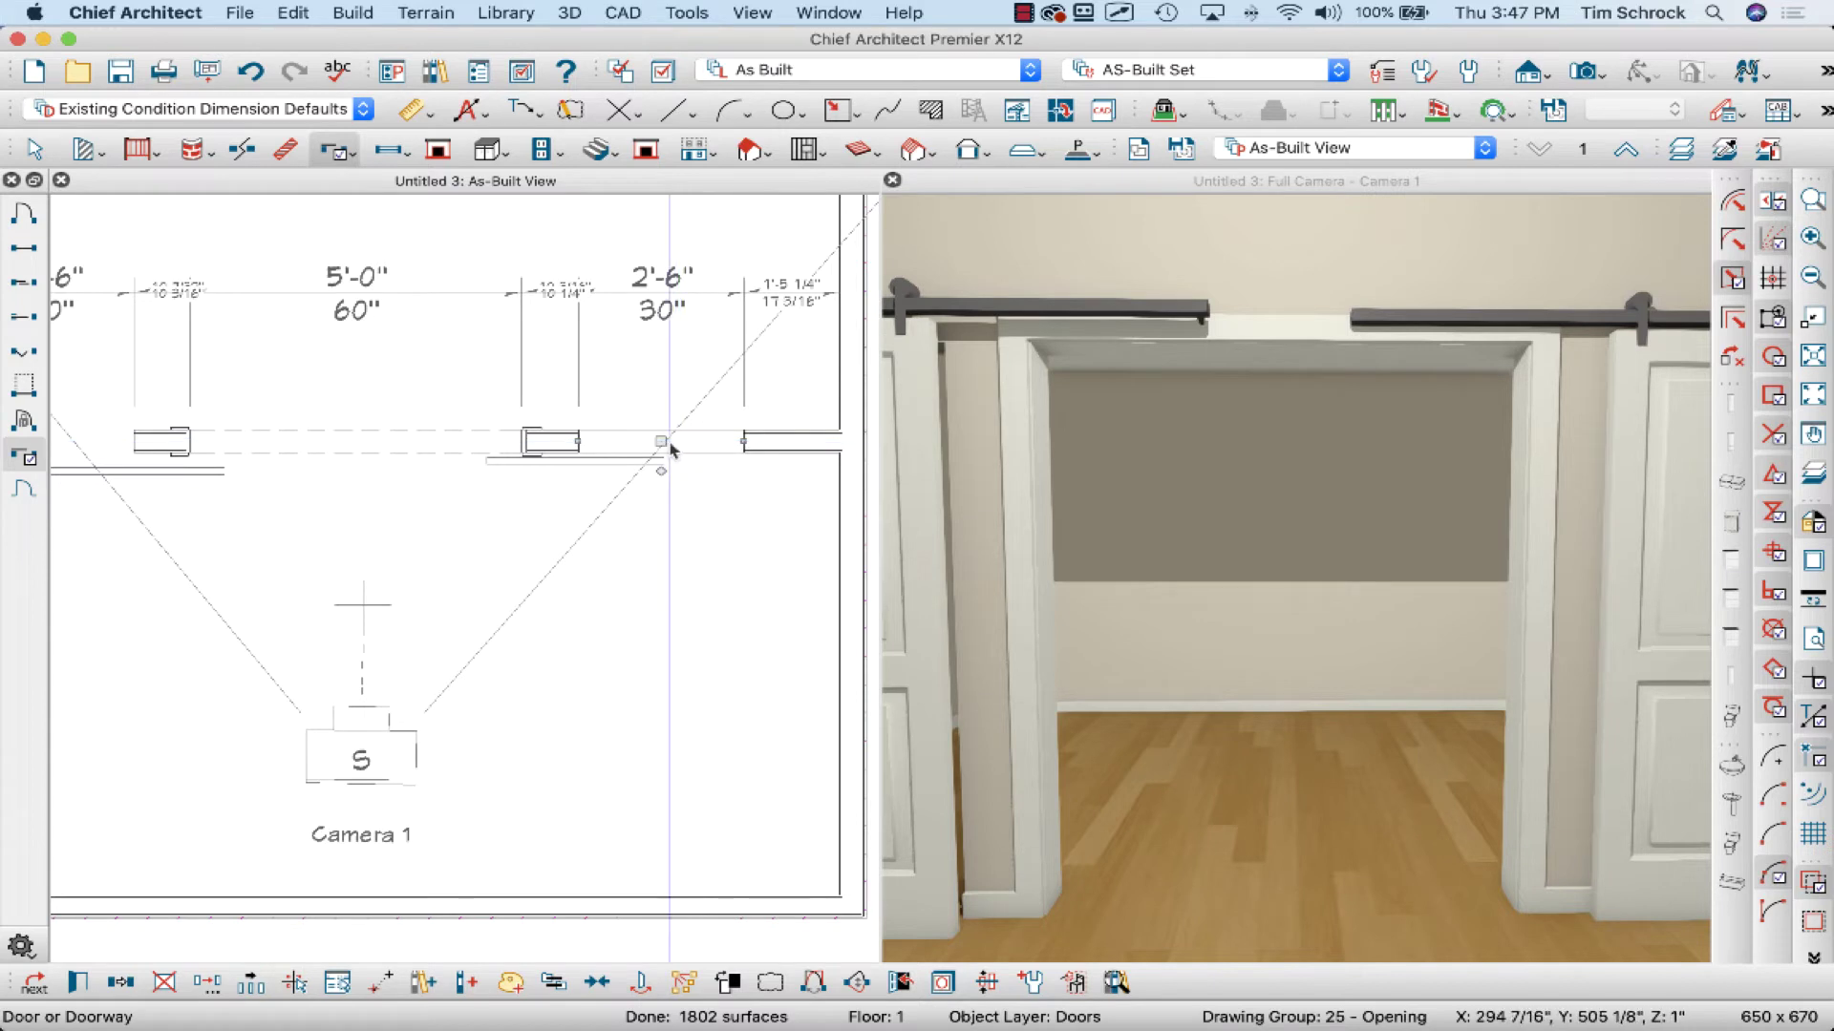
left_click_drag(661, 442, 615, 442)
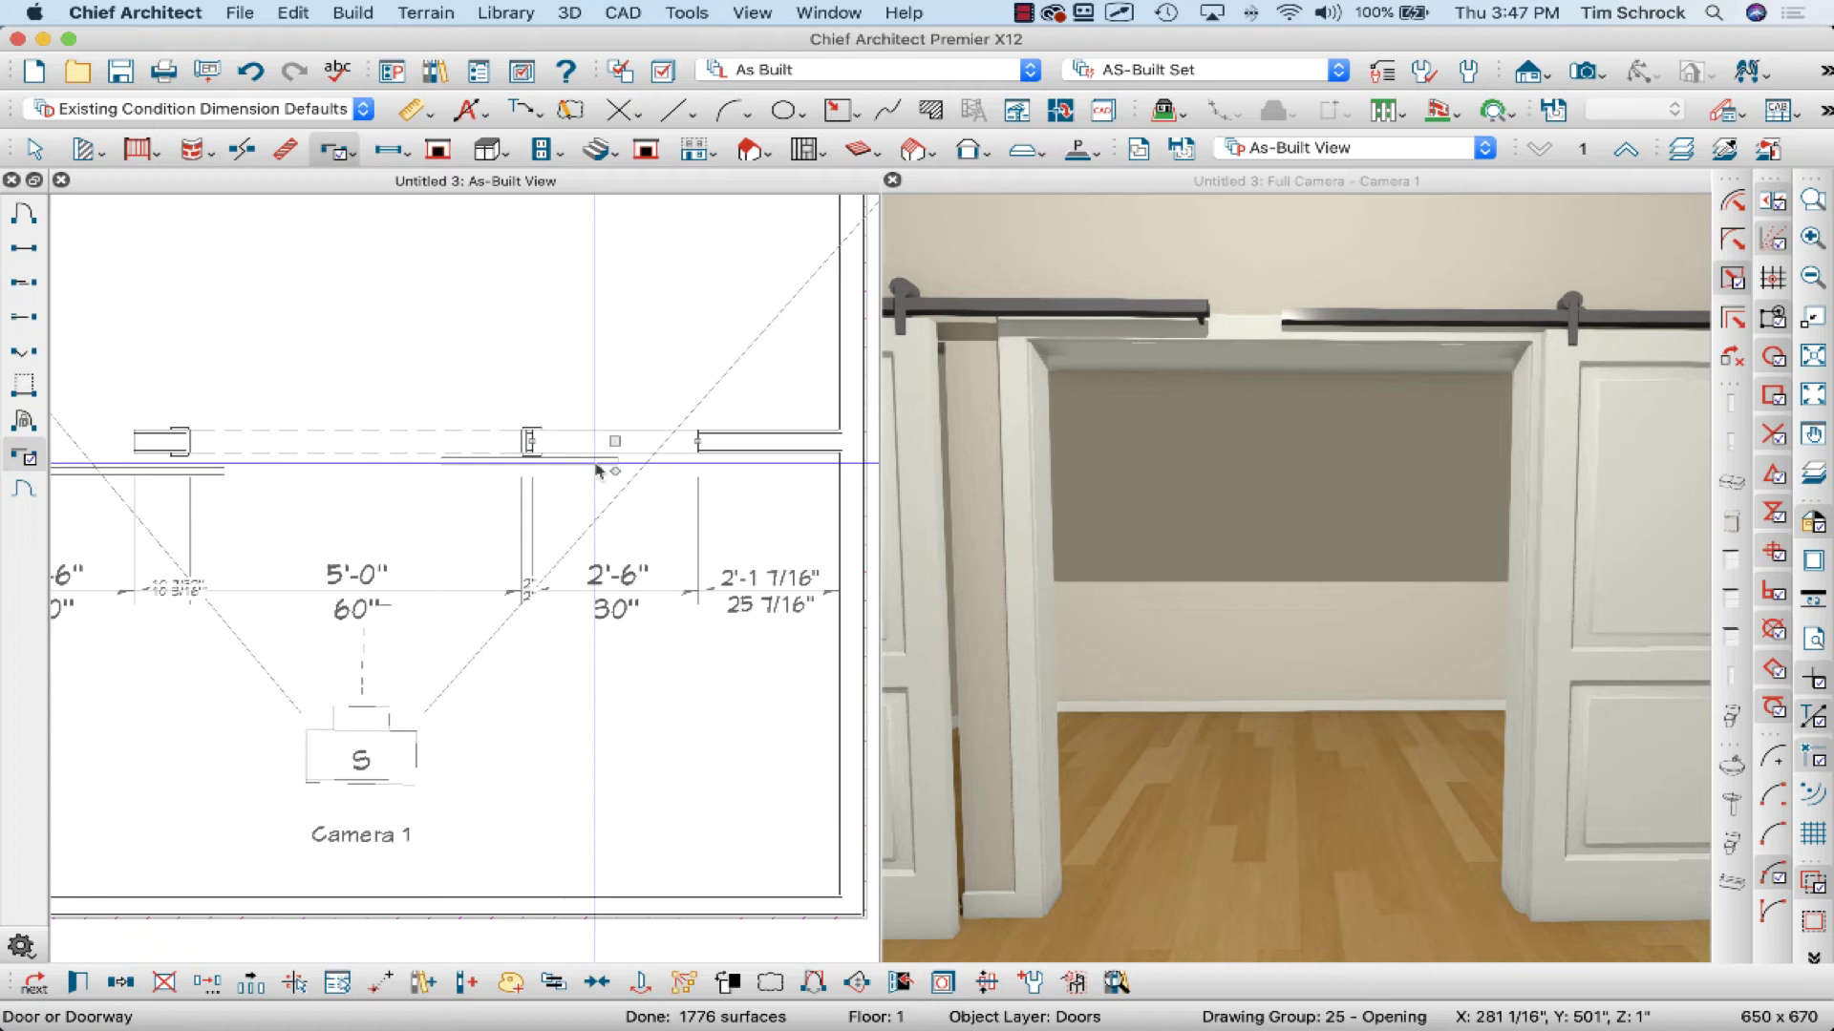
left_click_drag(615, 442, 356, 443)
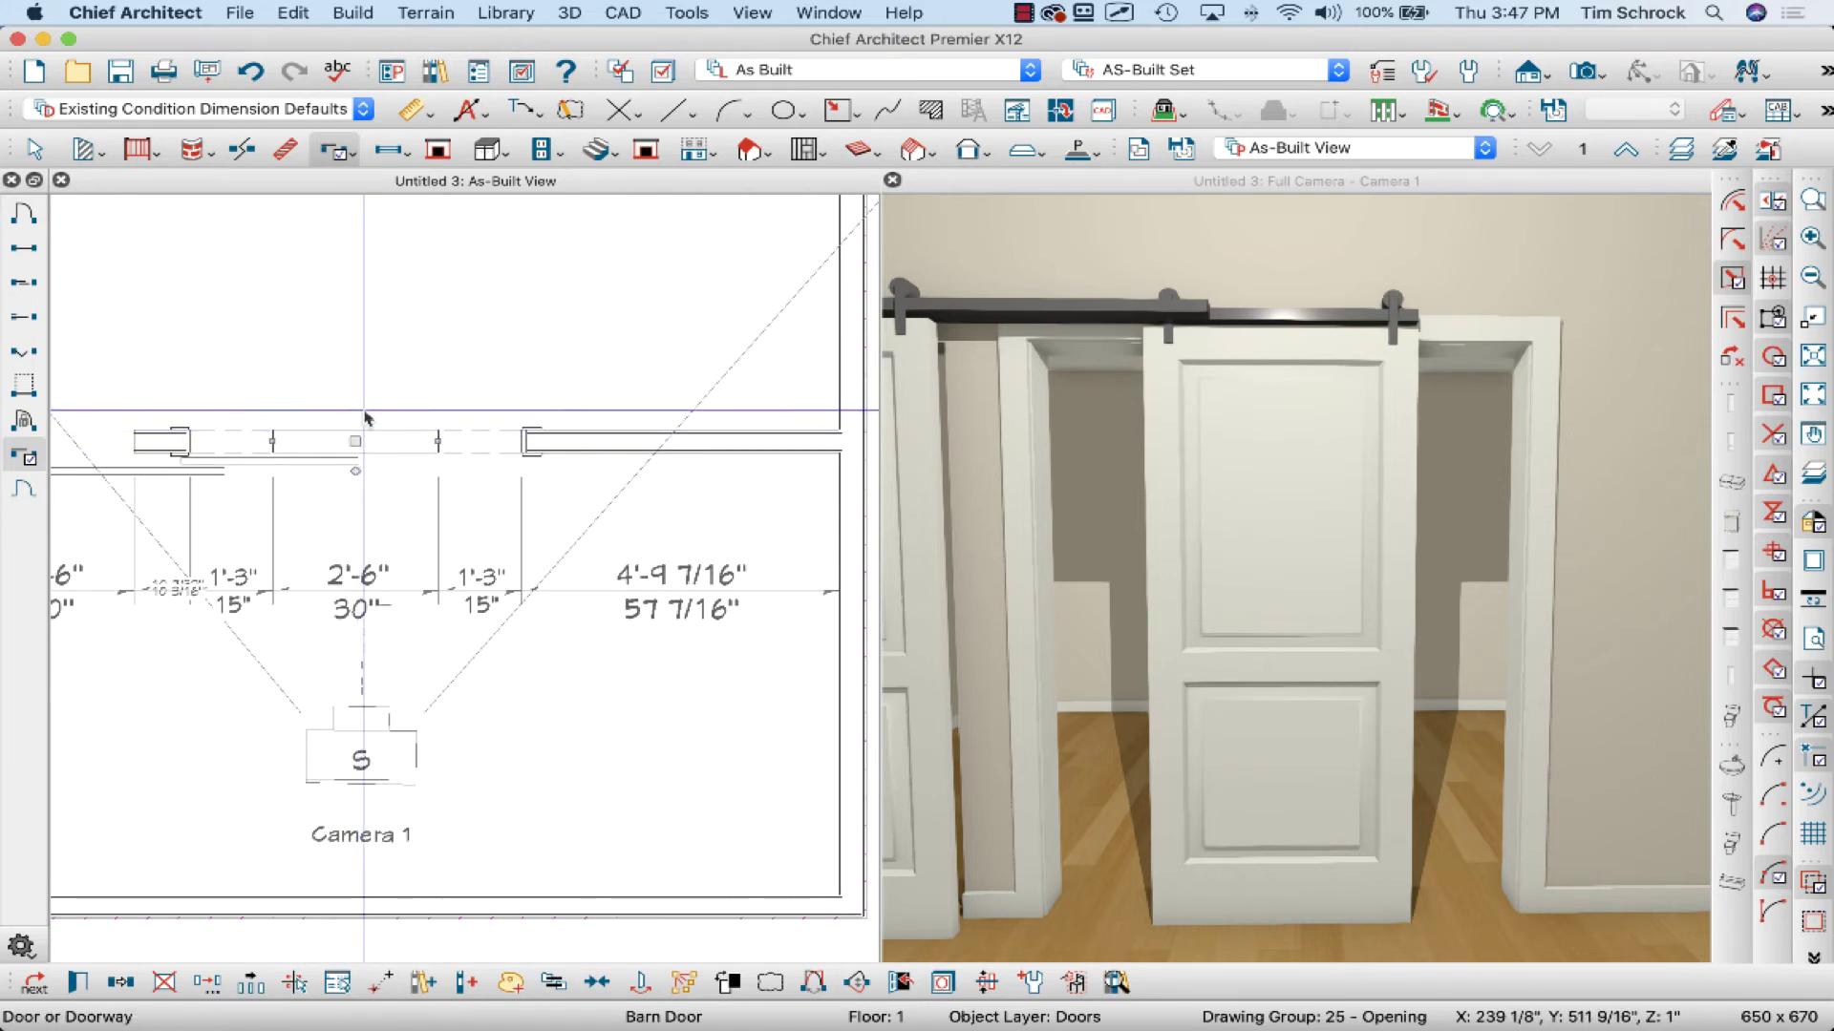
mouse_move(360, 387)
left_mouse_down()
mouse_move(359, 492)
mouse_move(350, 392)
mouse_move(360, 456)
mouse_move(358, 414)
mouse_move(454, 420)
mouse_move(440, 449)
mouse_move(440, 420)
mouse_move(353, 443)
mouse_move(412, 448)
left_mouse_up()
Move the right barn door by a relative X offset of 15".
key("Tab")
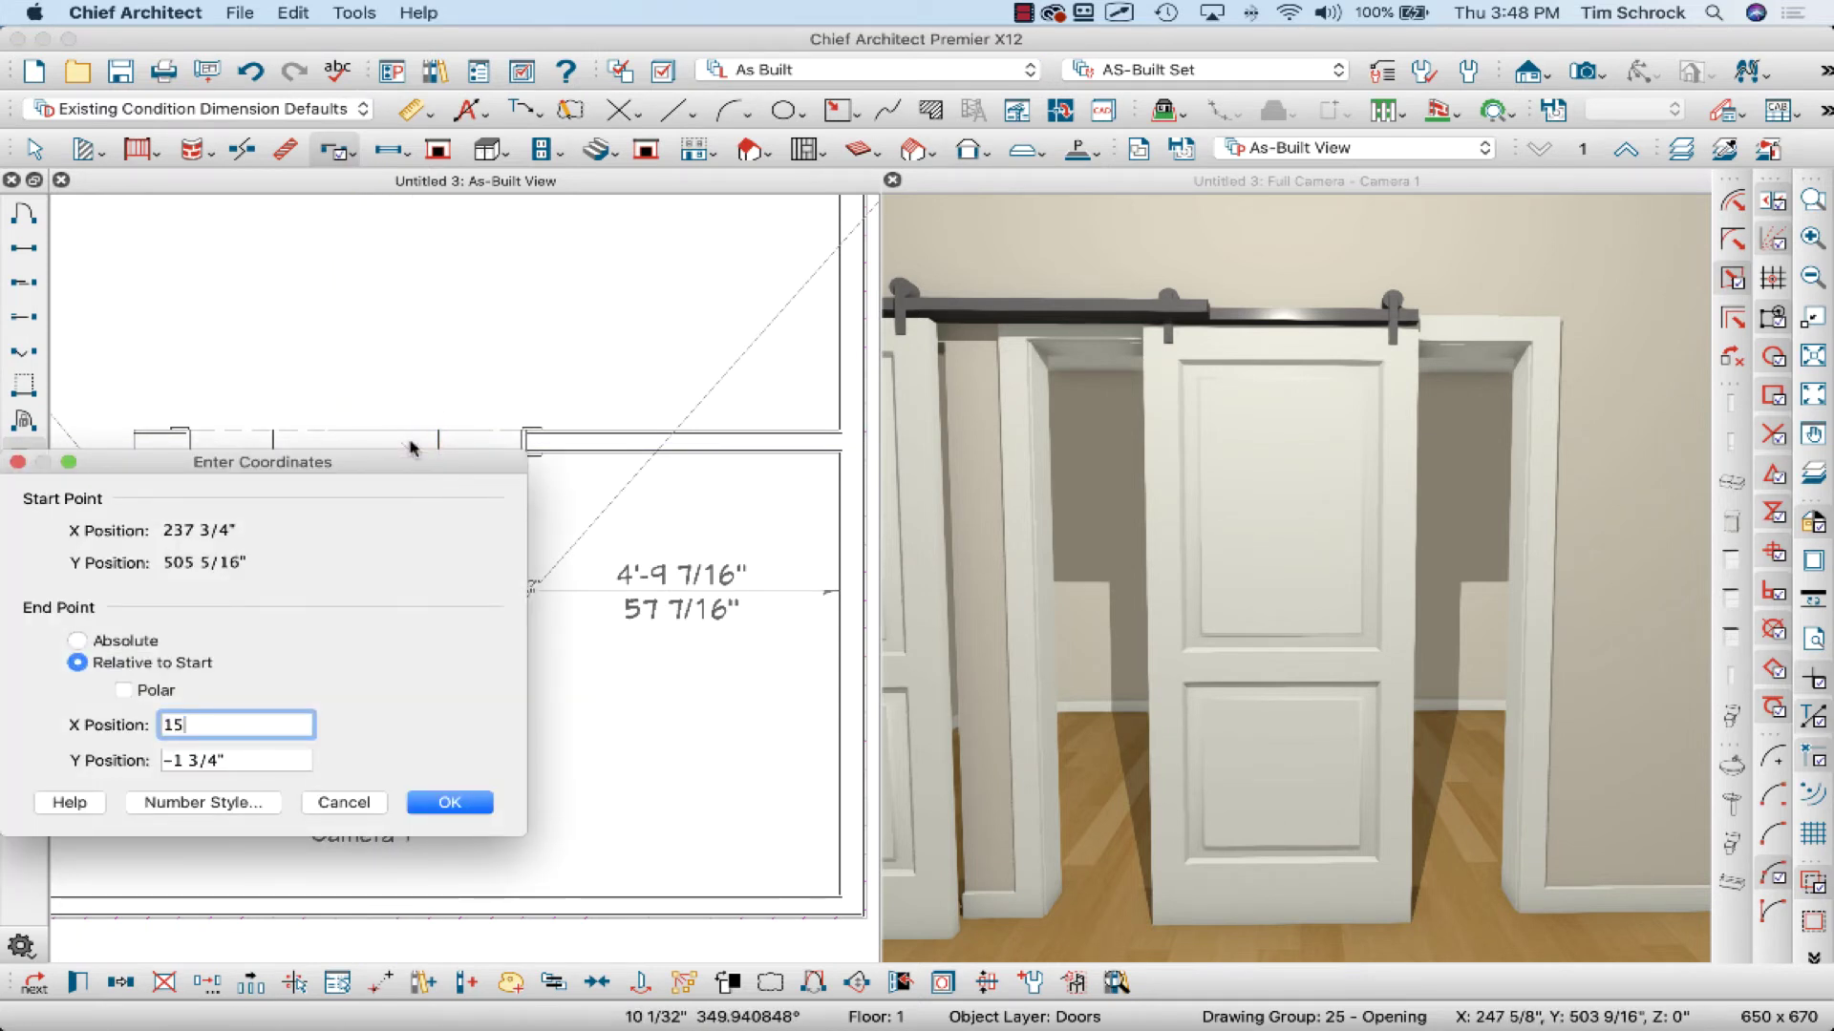
key("Return")
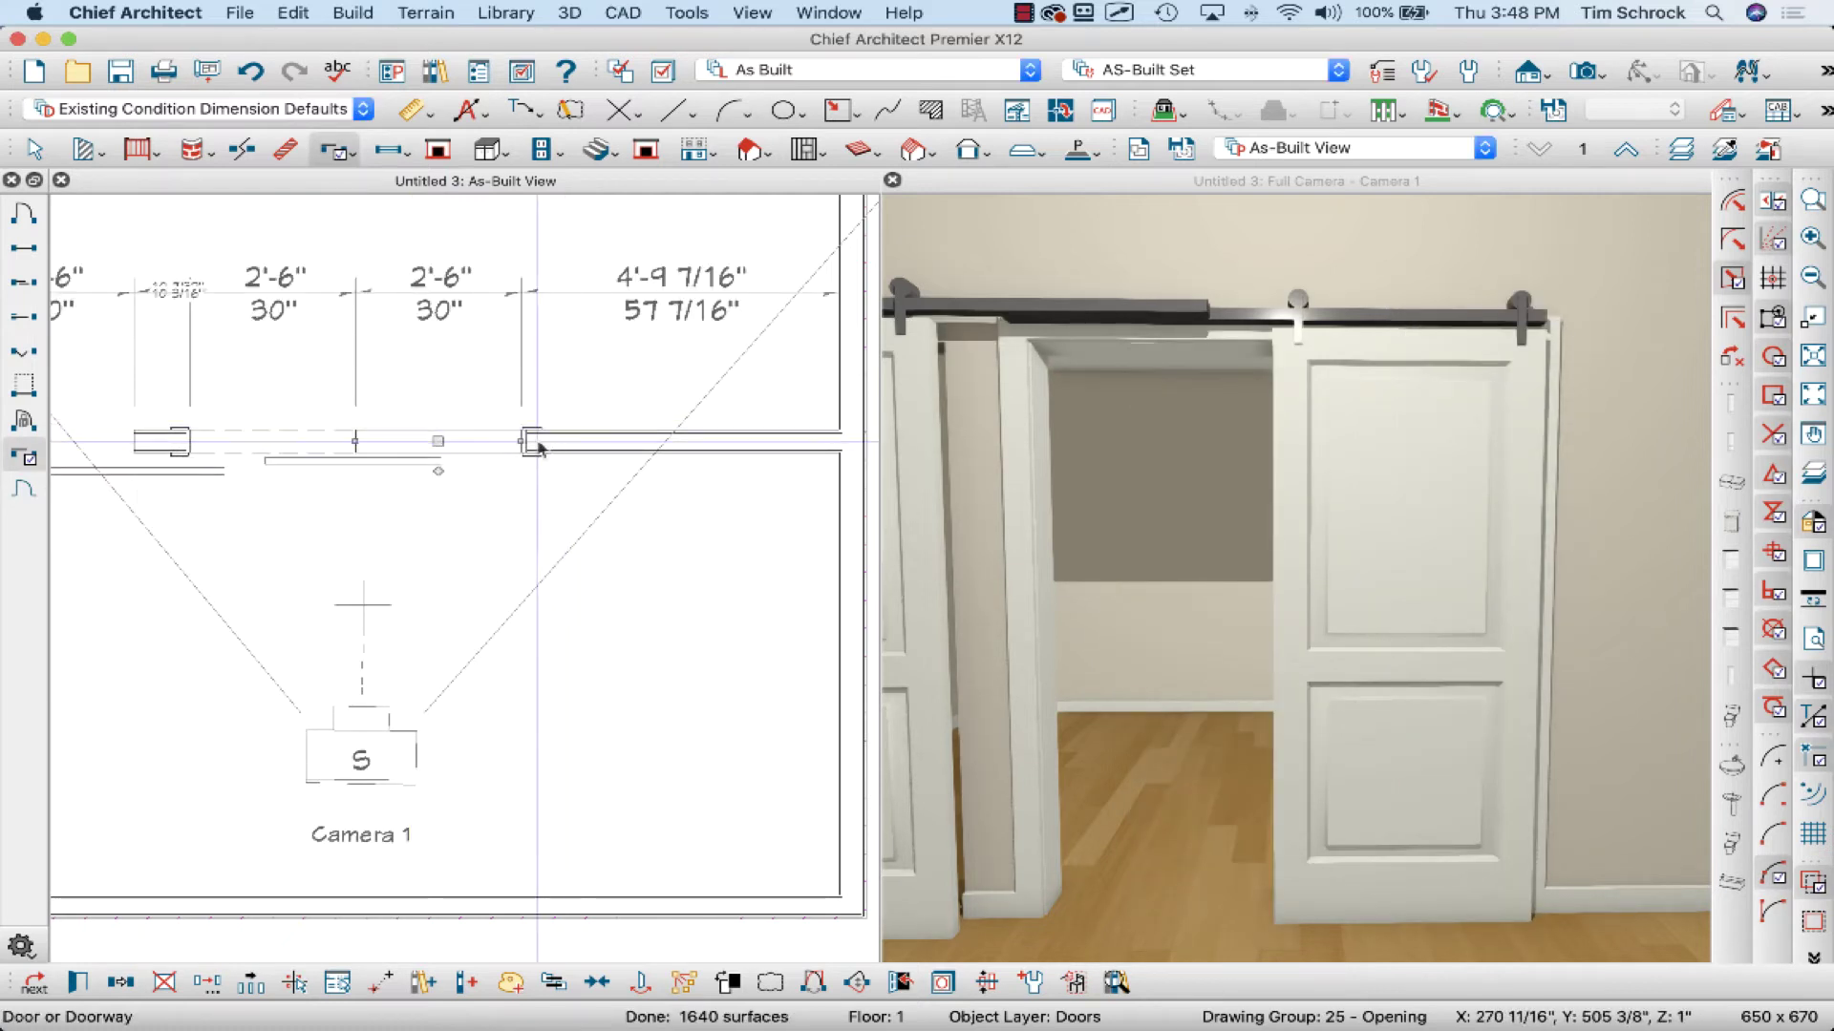
scroll(616, 390, "down", 2)
Slide the left barn door right and fix it with a -7 1/4" relative X offset.
left_click(217, 423)
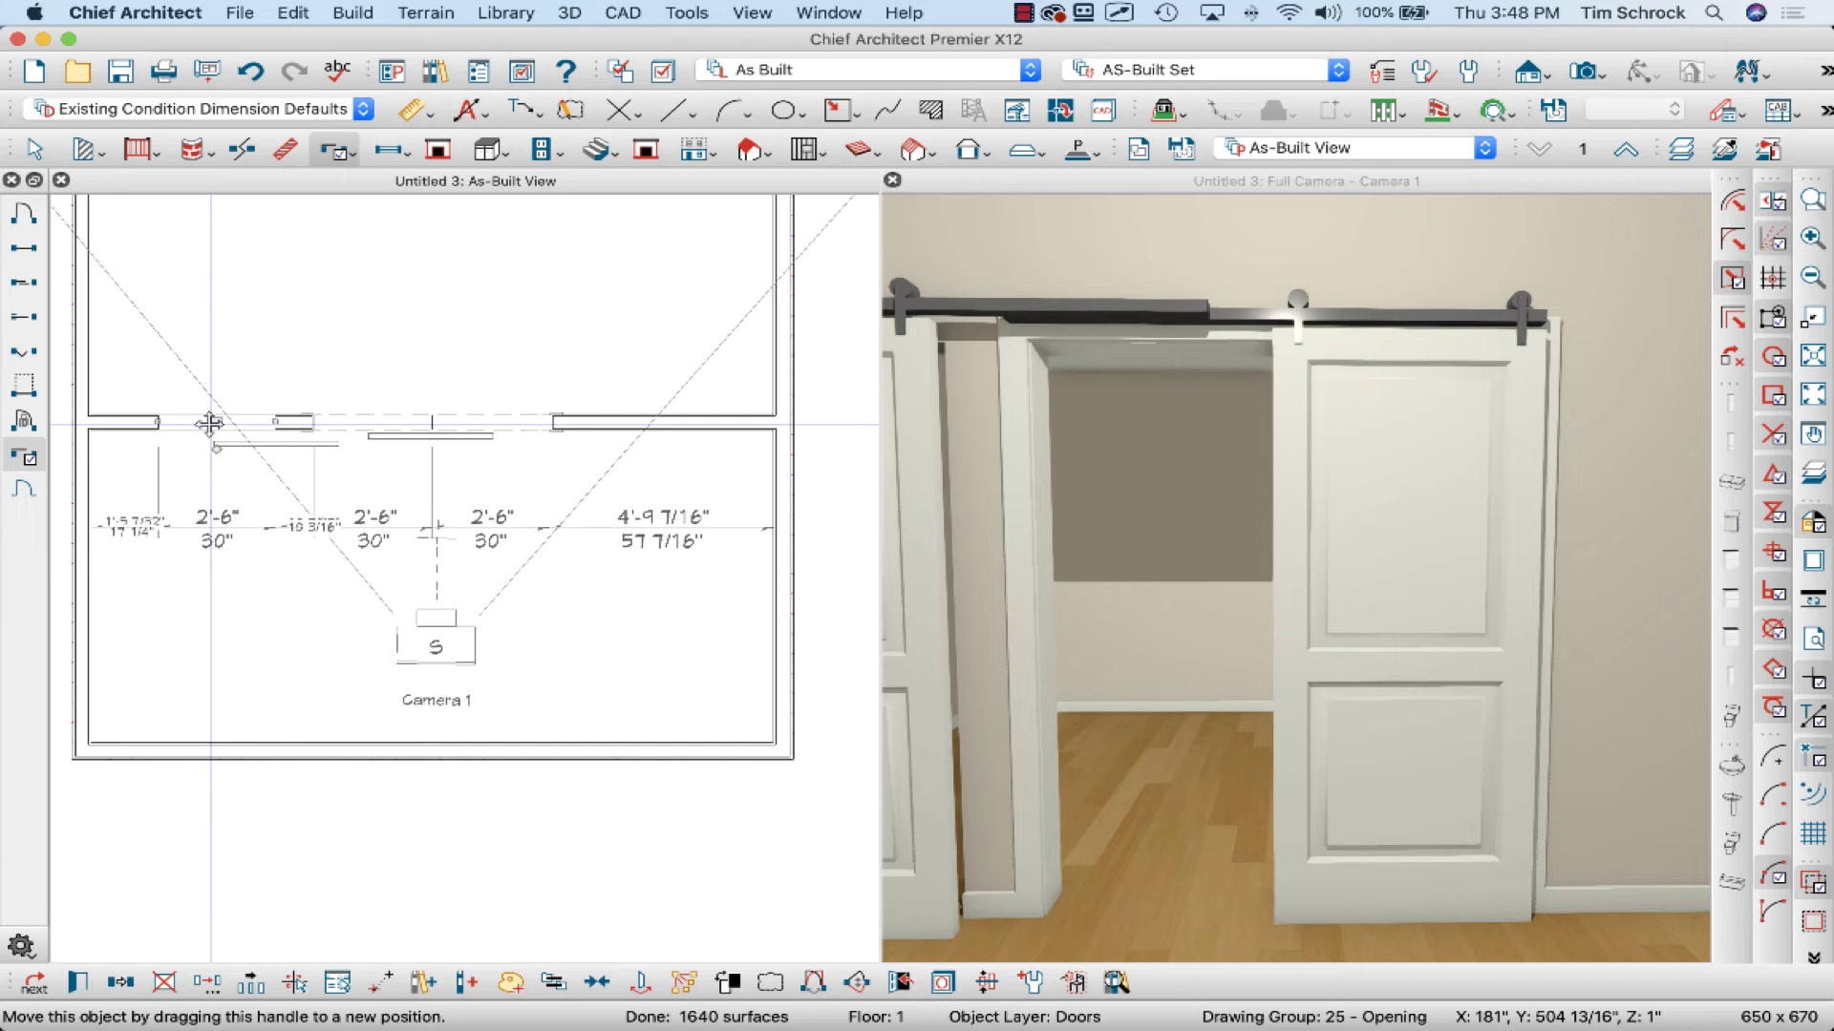
left_click_drag(217, 423, 395, 424)
scroll(421, 418, "up", 3)
key("Tab")
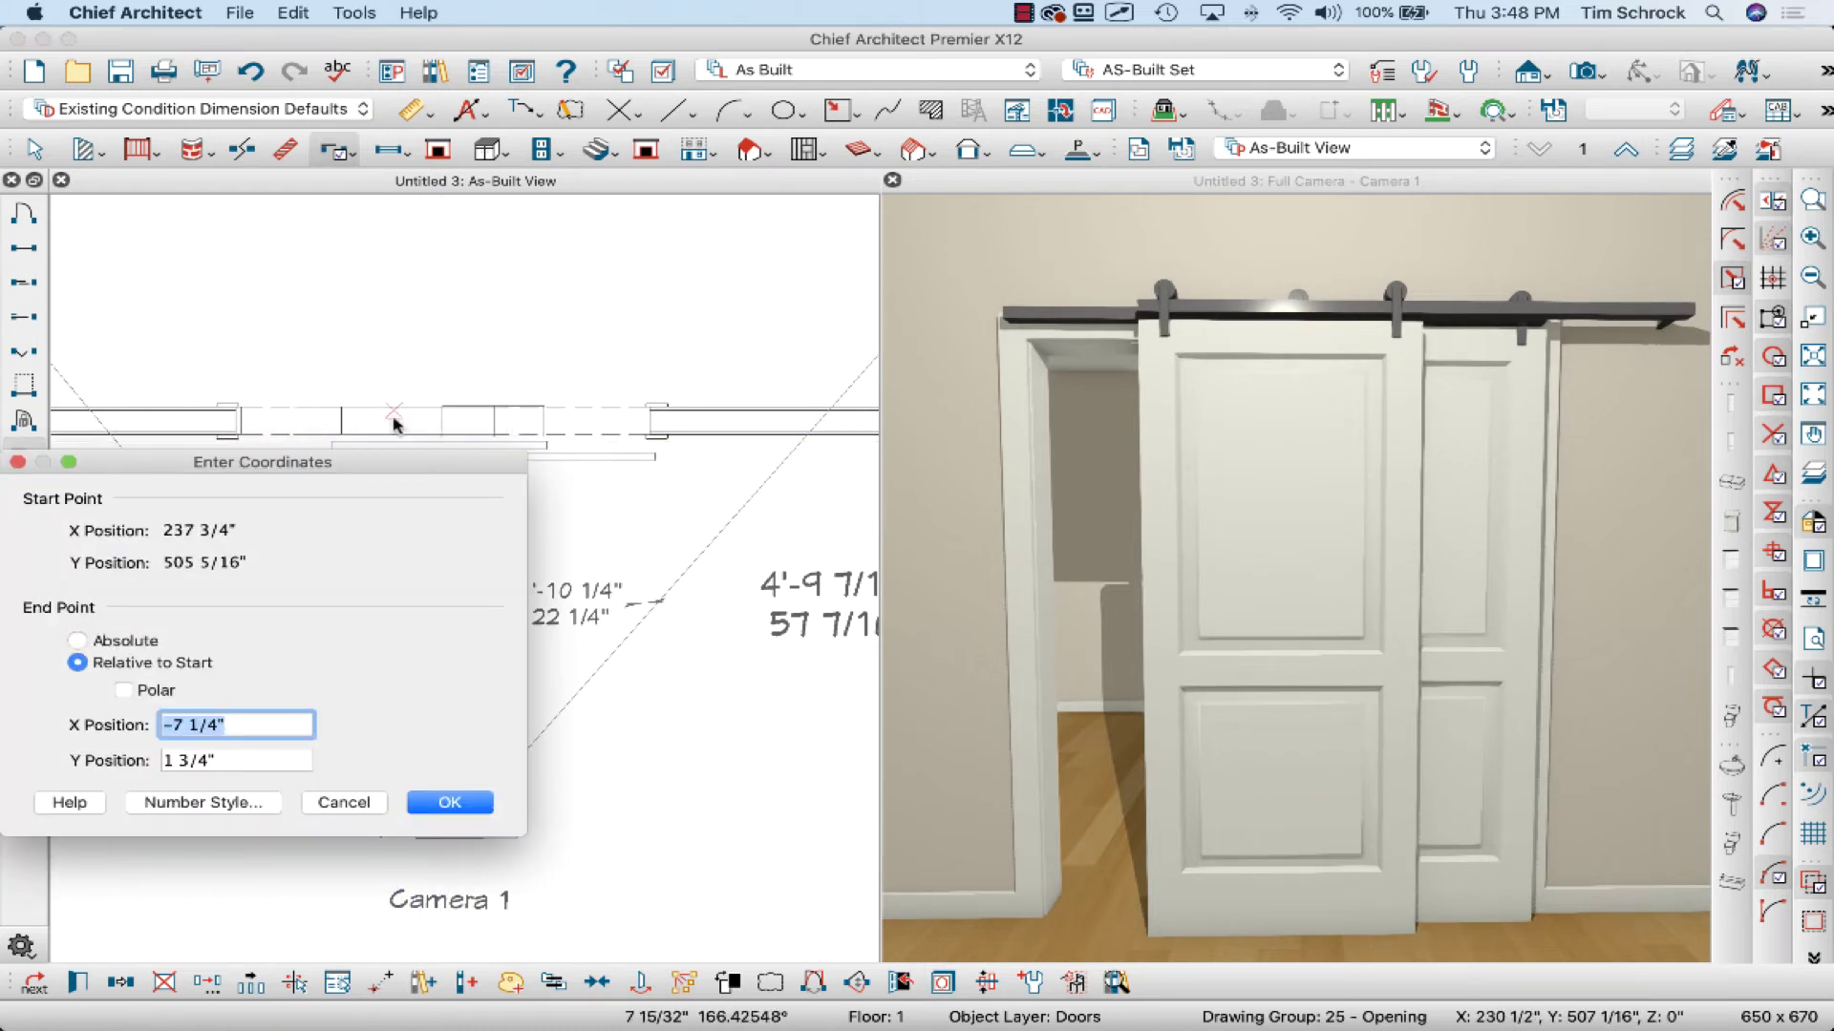
type("-7 1/4")
key("Return")
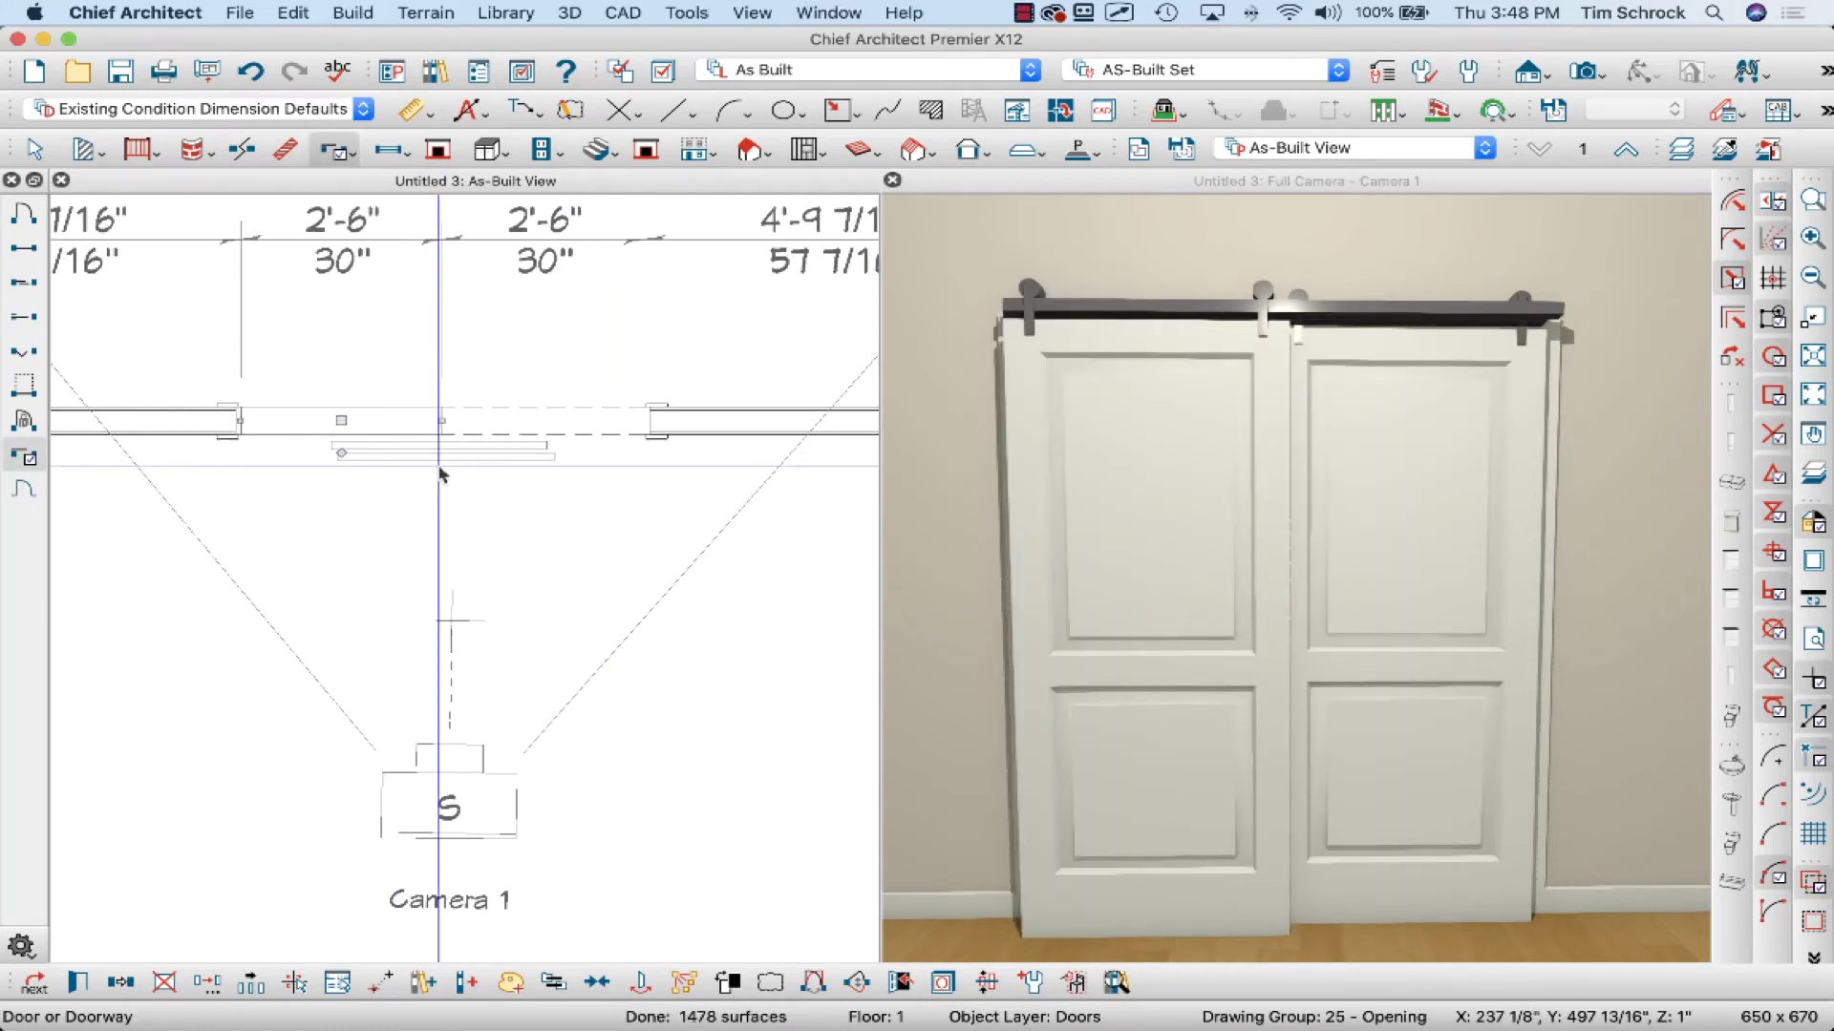
key("Escape")
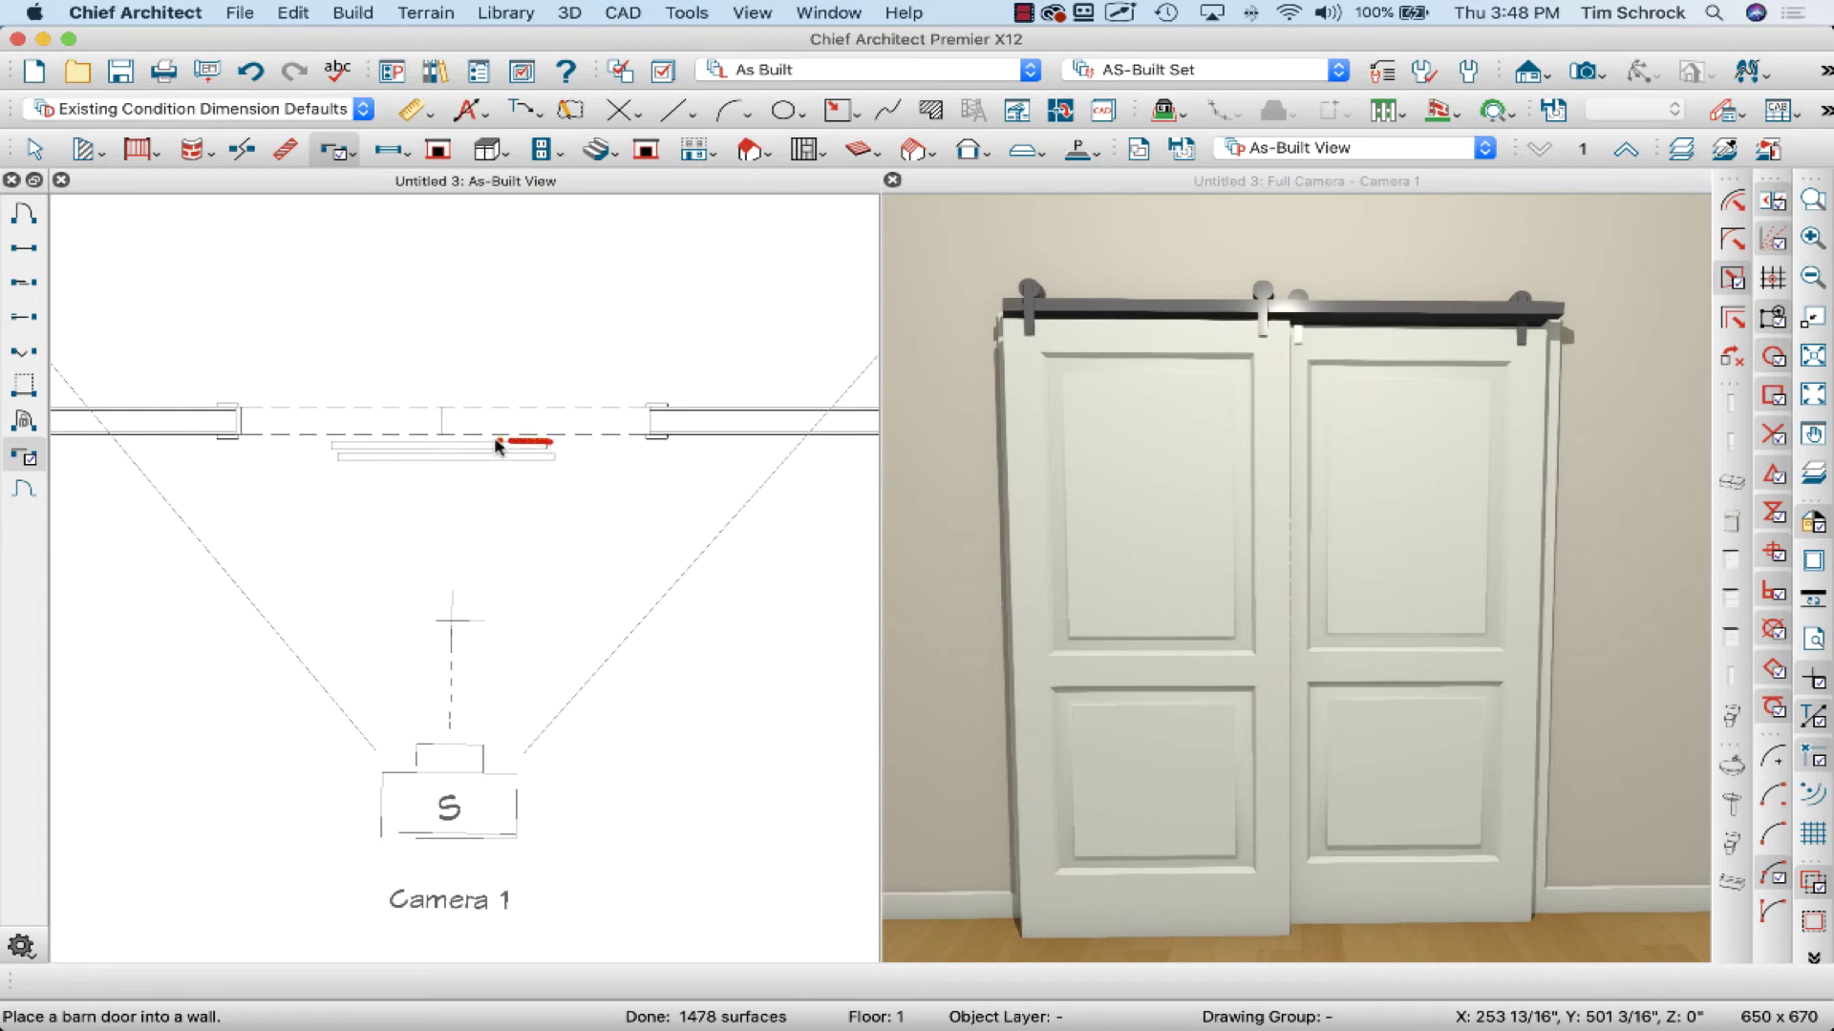
left_click_drag(334, 459, 553, 458)
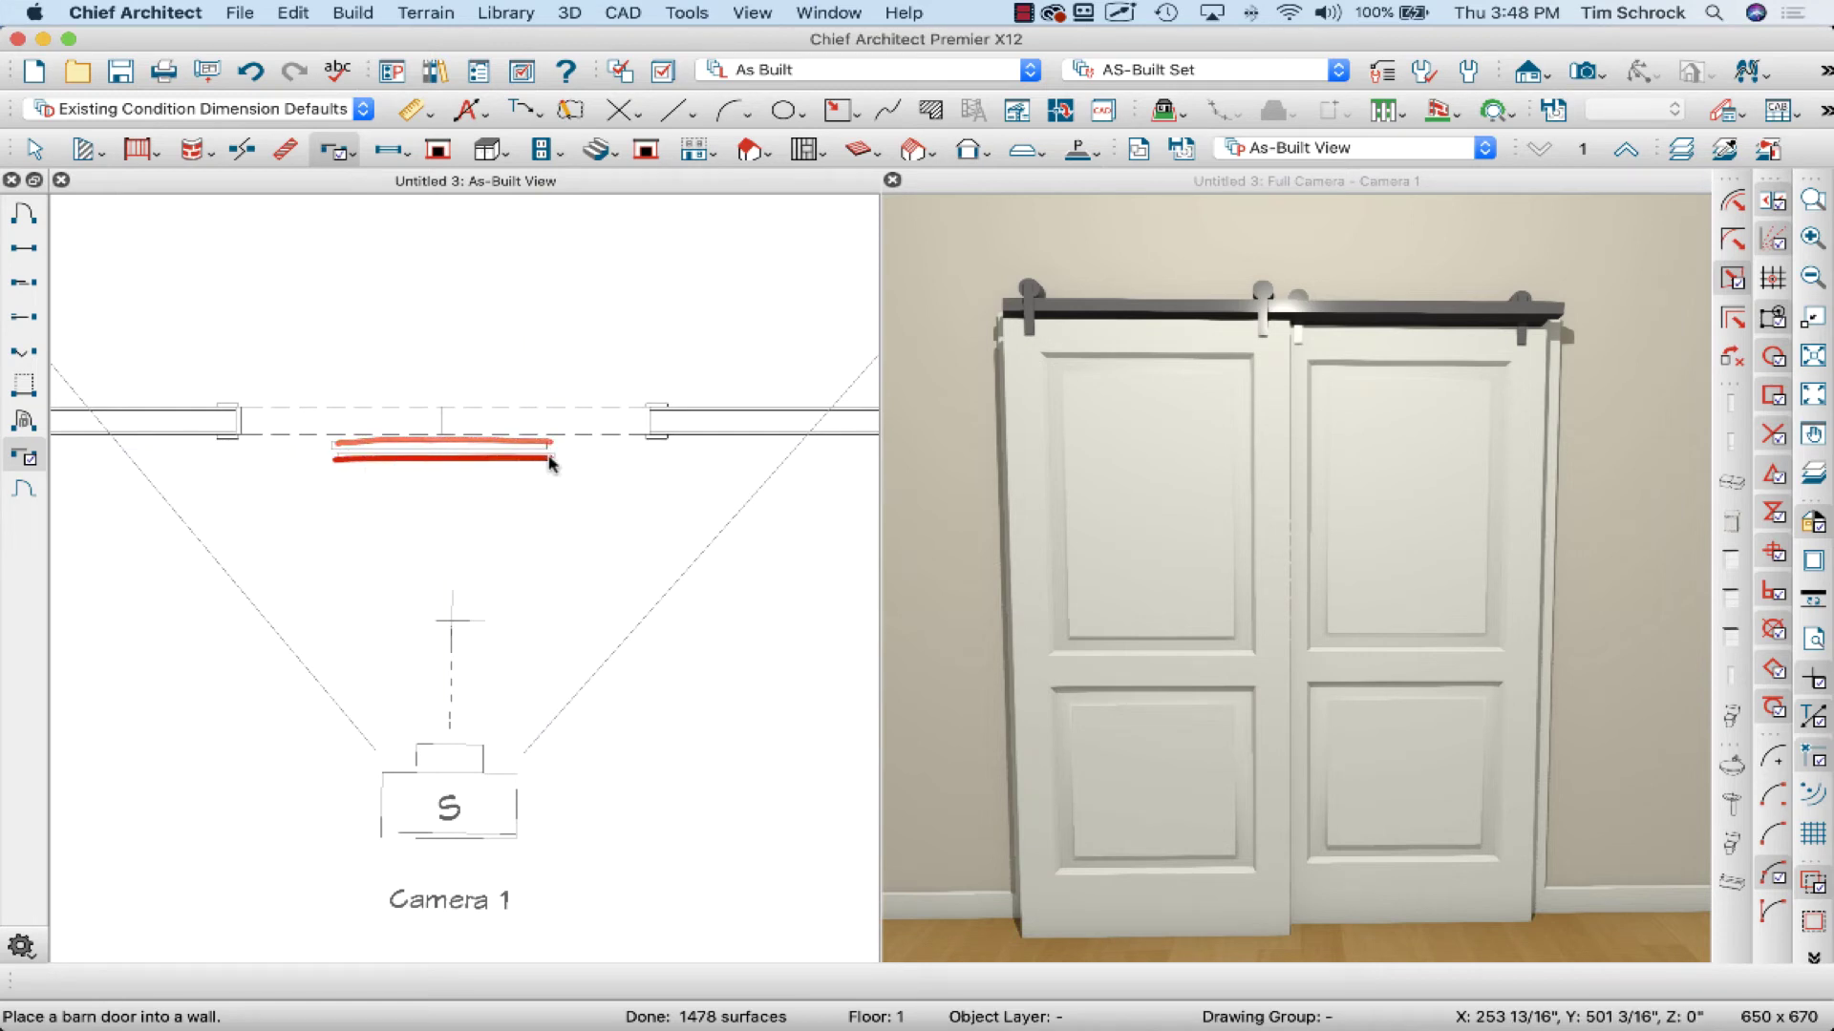
mouse_move(1100, 380)
left_mouse_down()
mouse_move(1081, 441)
mouse_move(1111, 376)
mouse_move(1094, 428)
left_mouse_up()
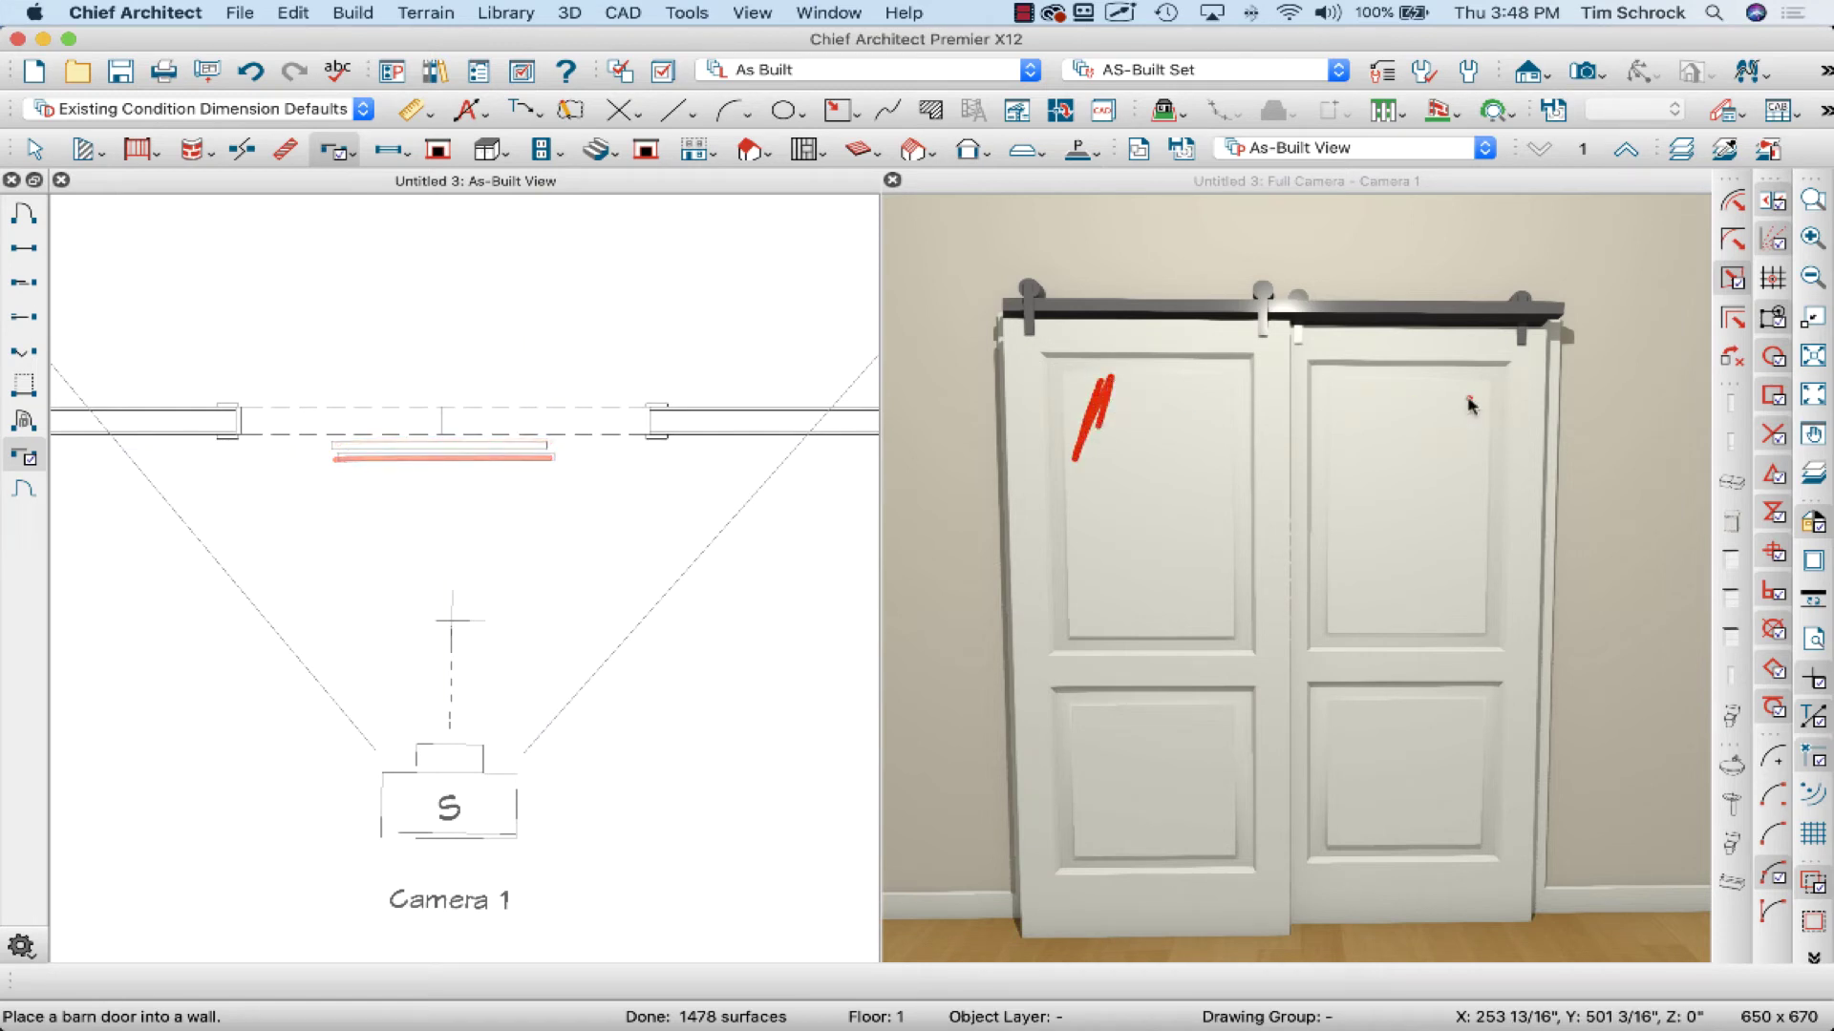
left_click_drag(1458, 381, 1433, 415)
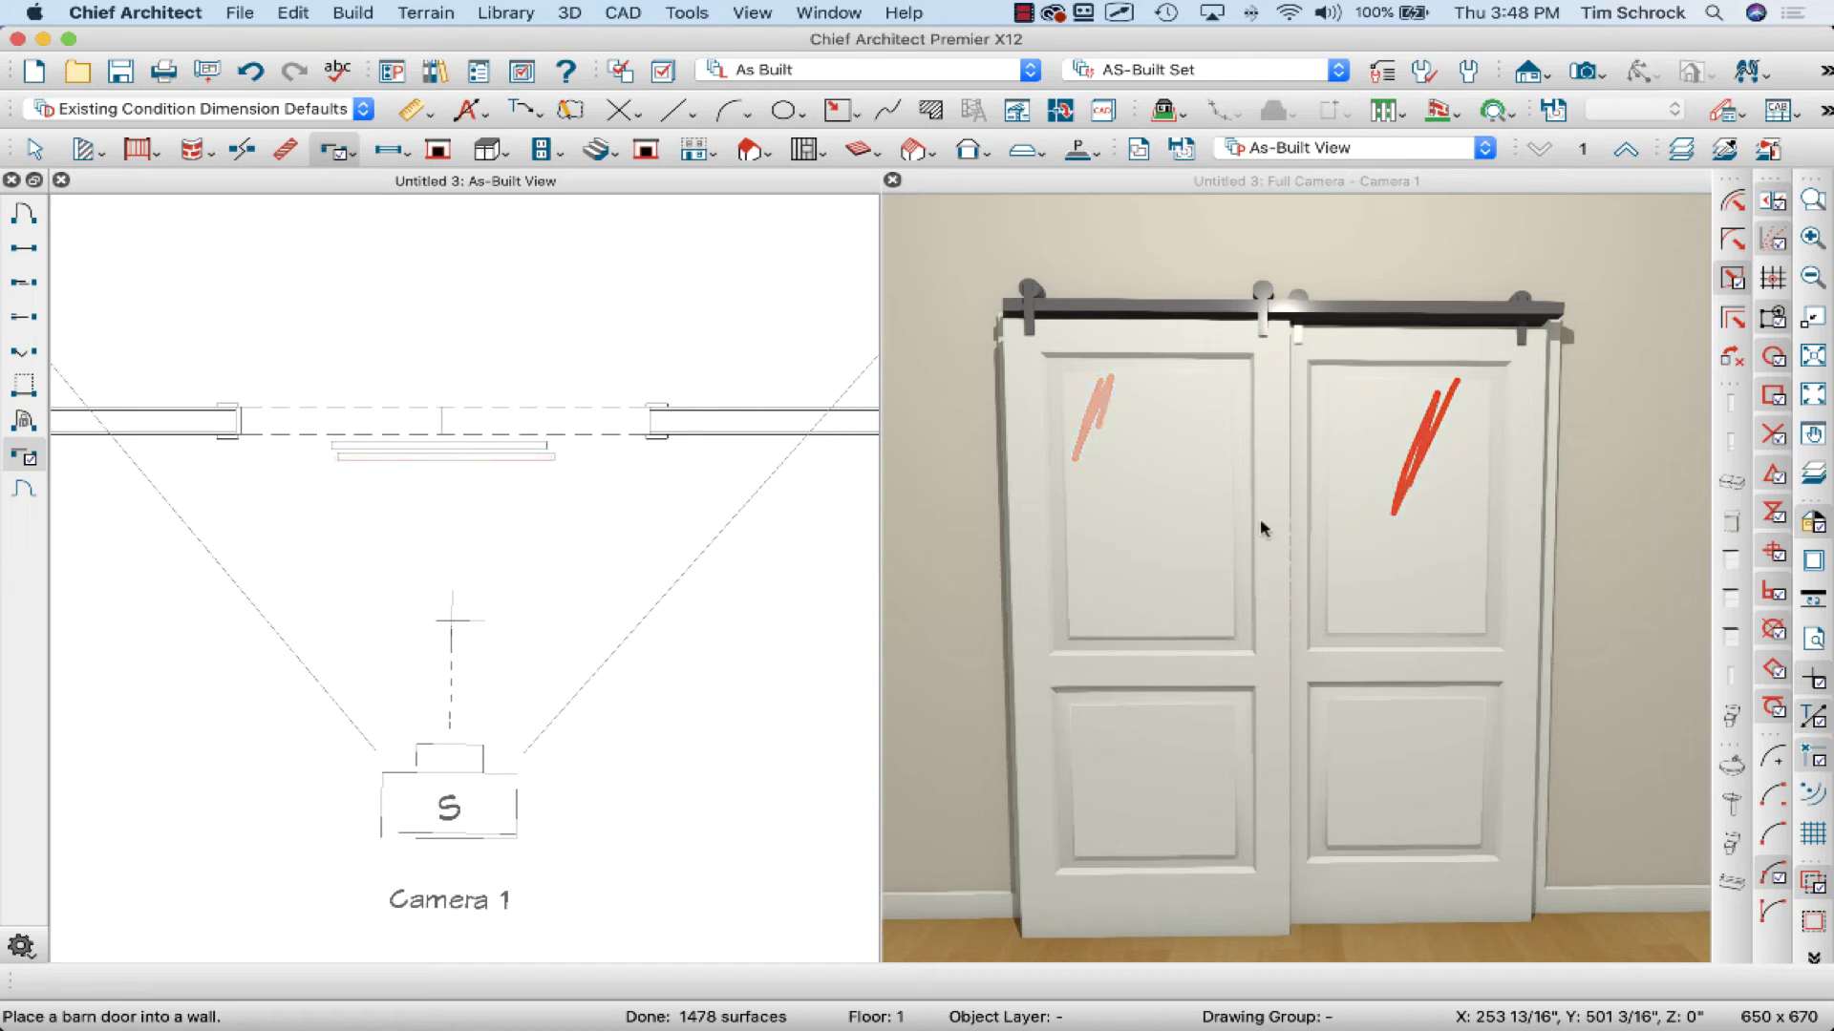
left_click(1184, 491)
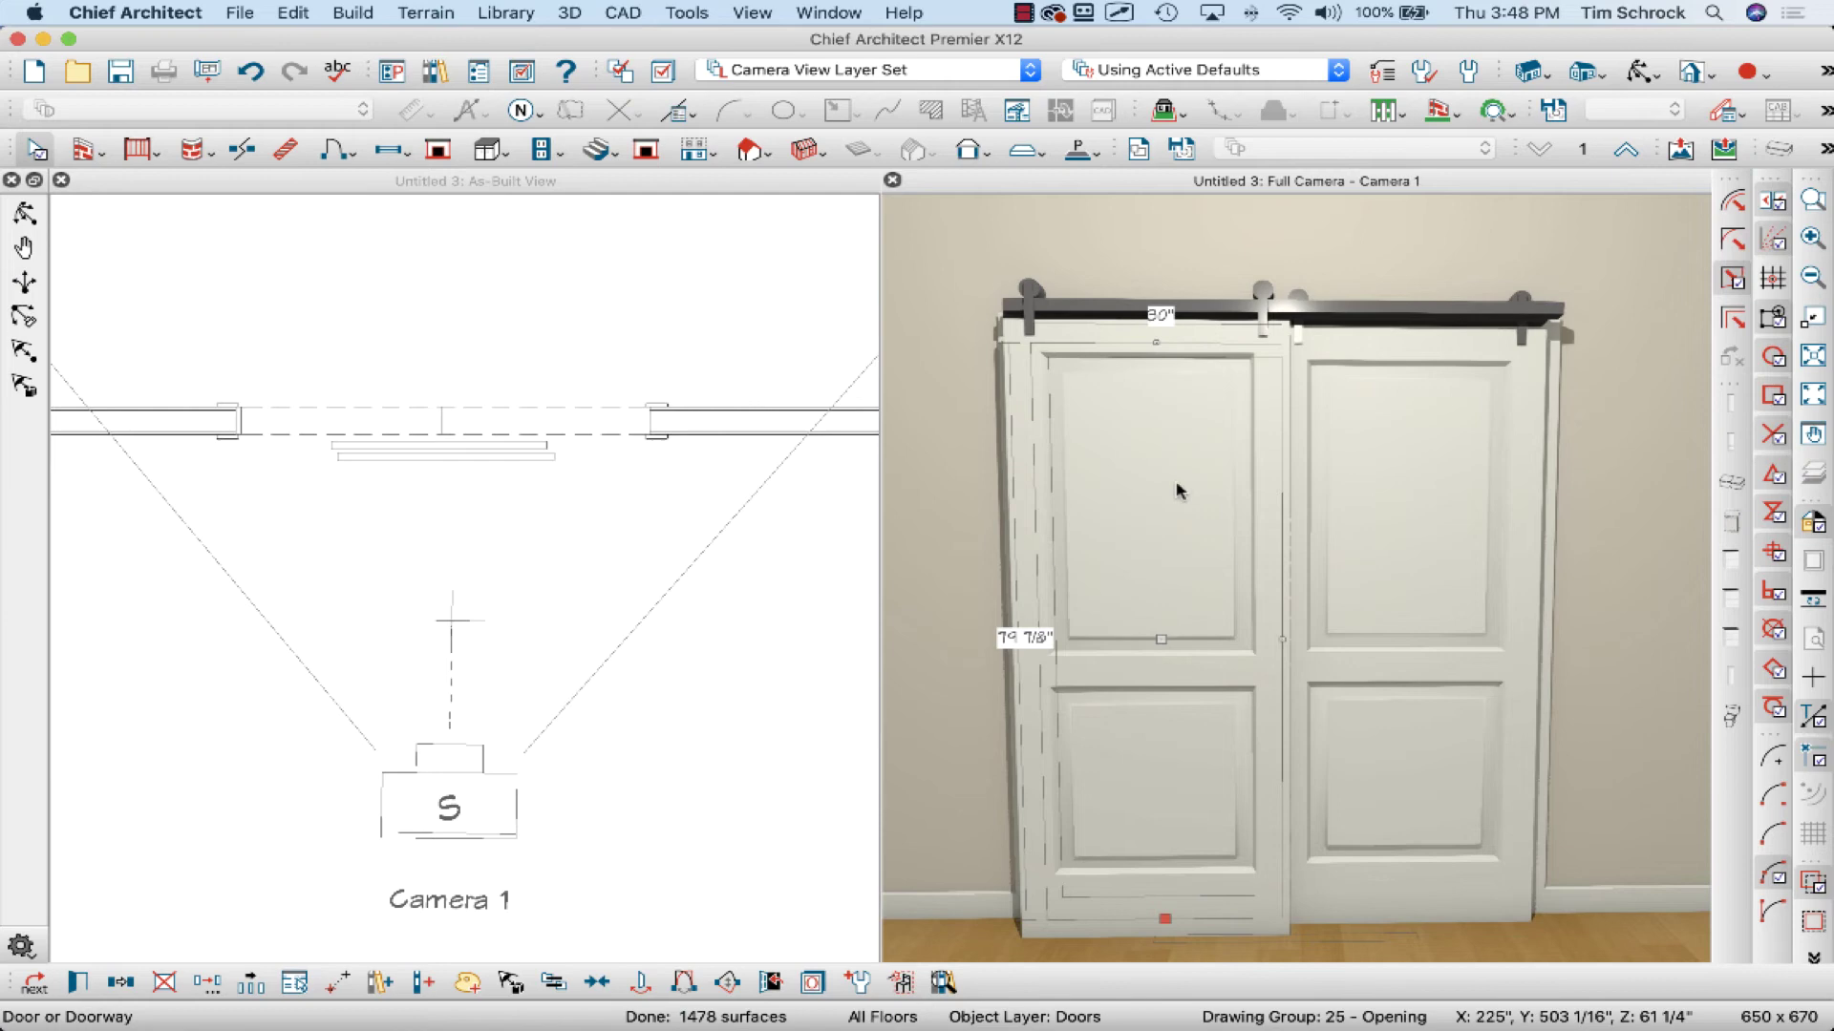
Open the left door's specifications, adjust its floor-to-bottom value, and apply the settings.
double_click(1176, 491)
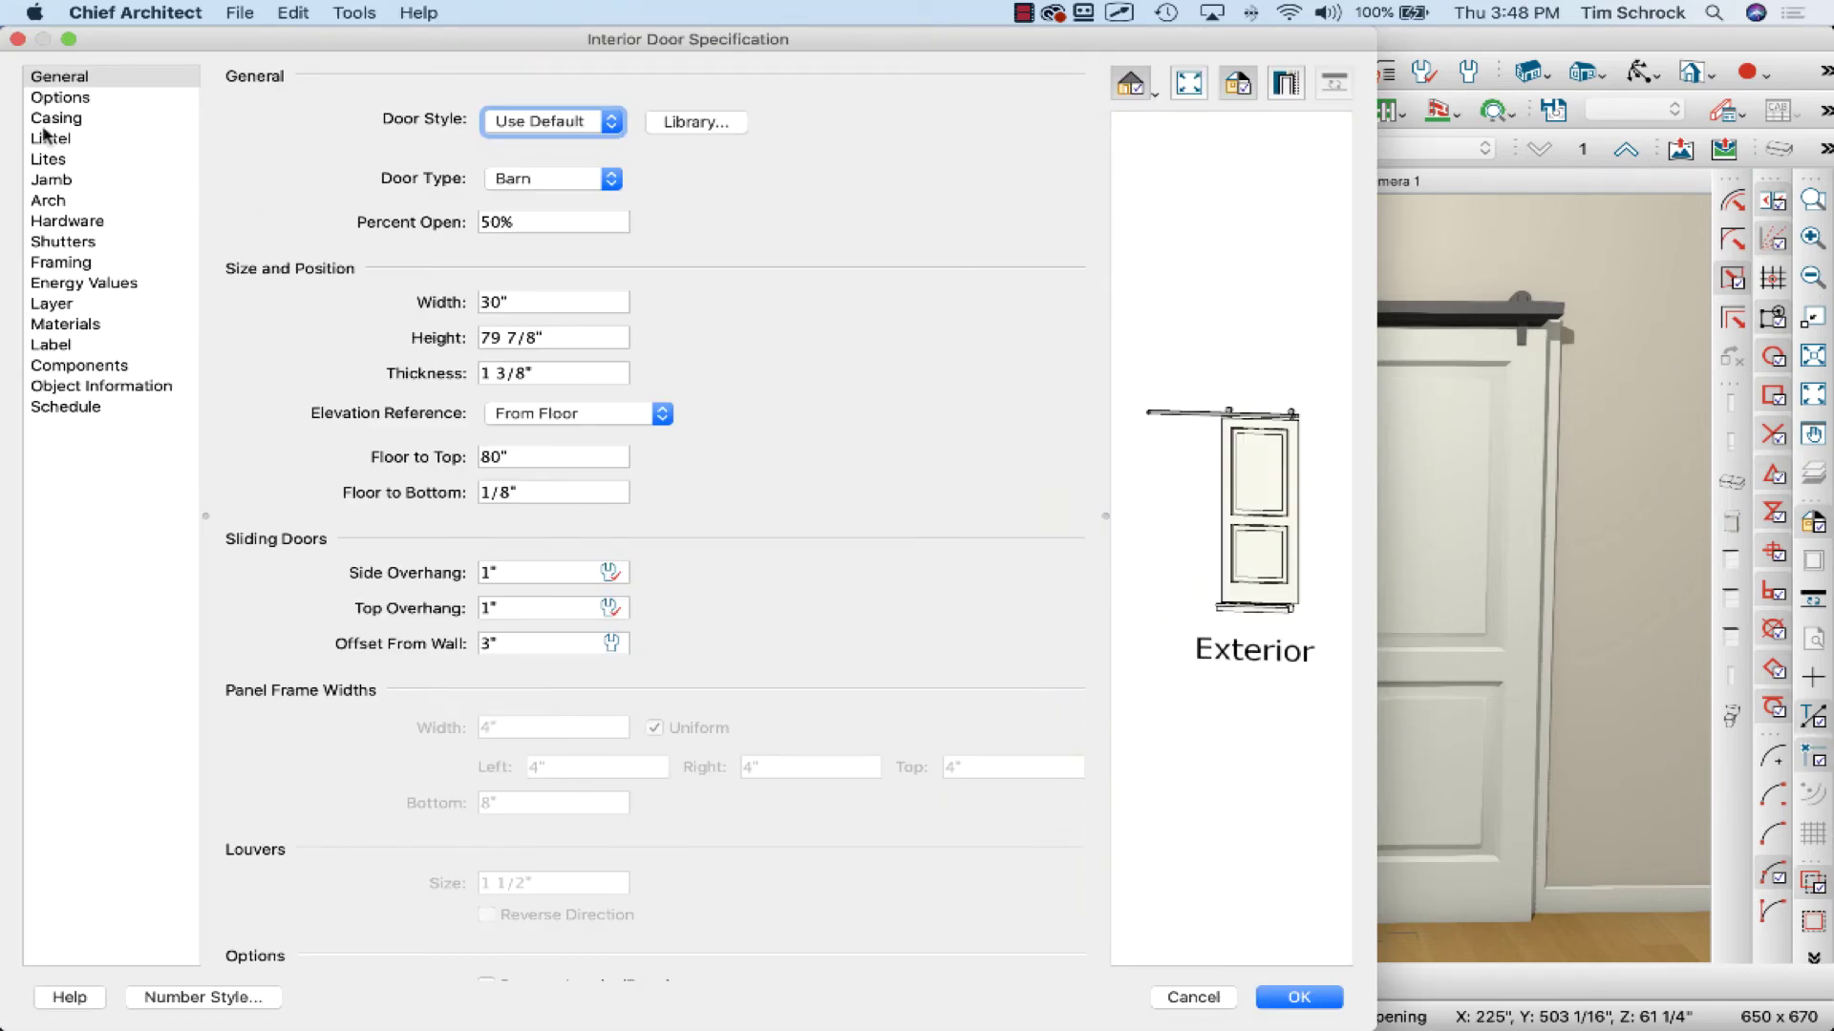
left_click(517, 493)
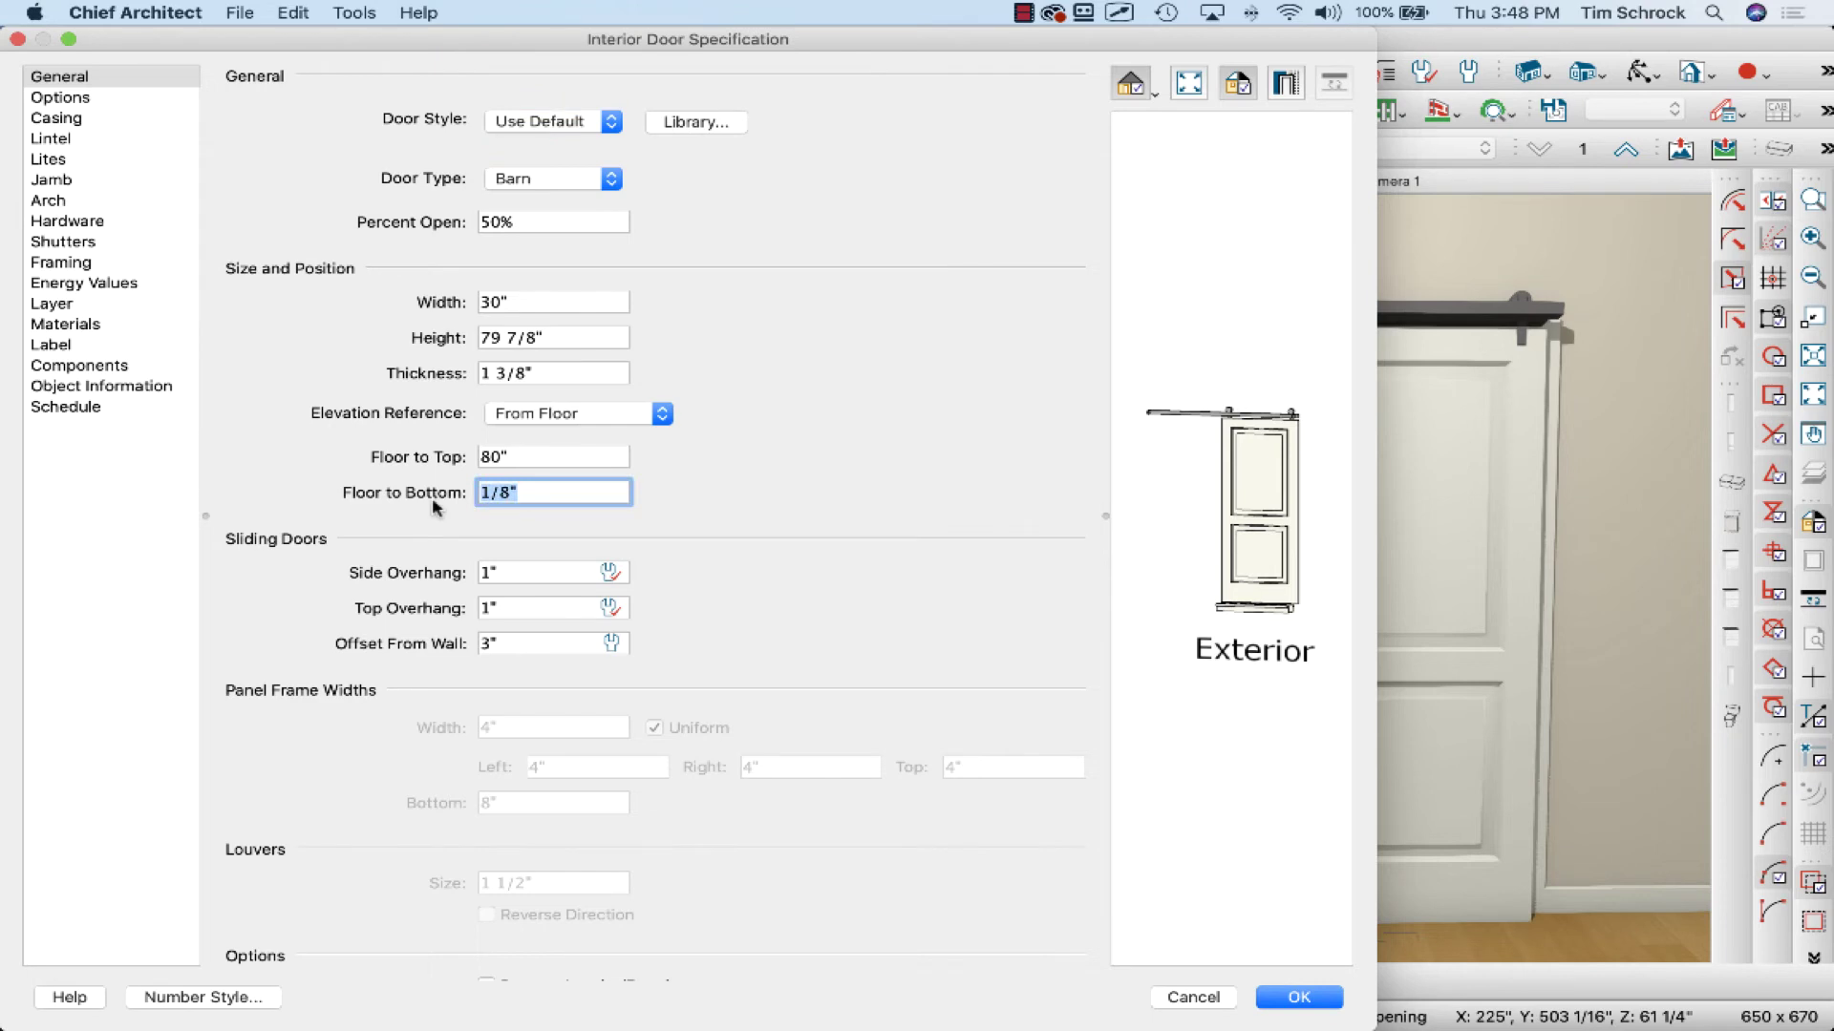
key("Return")
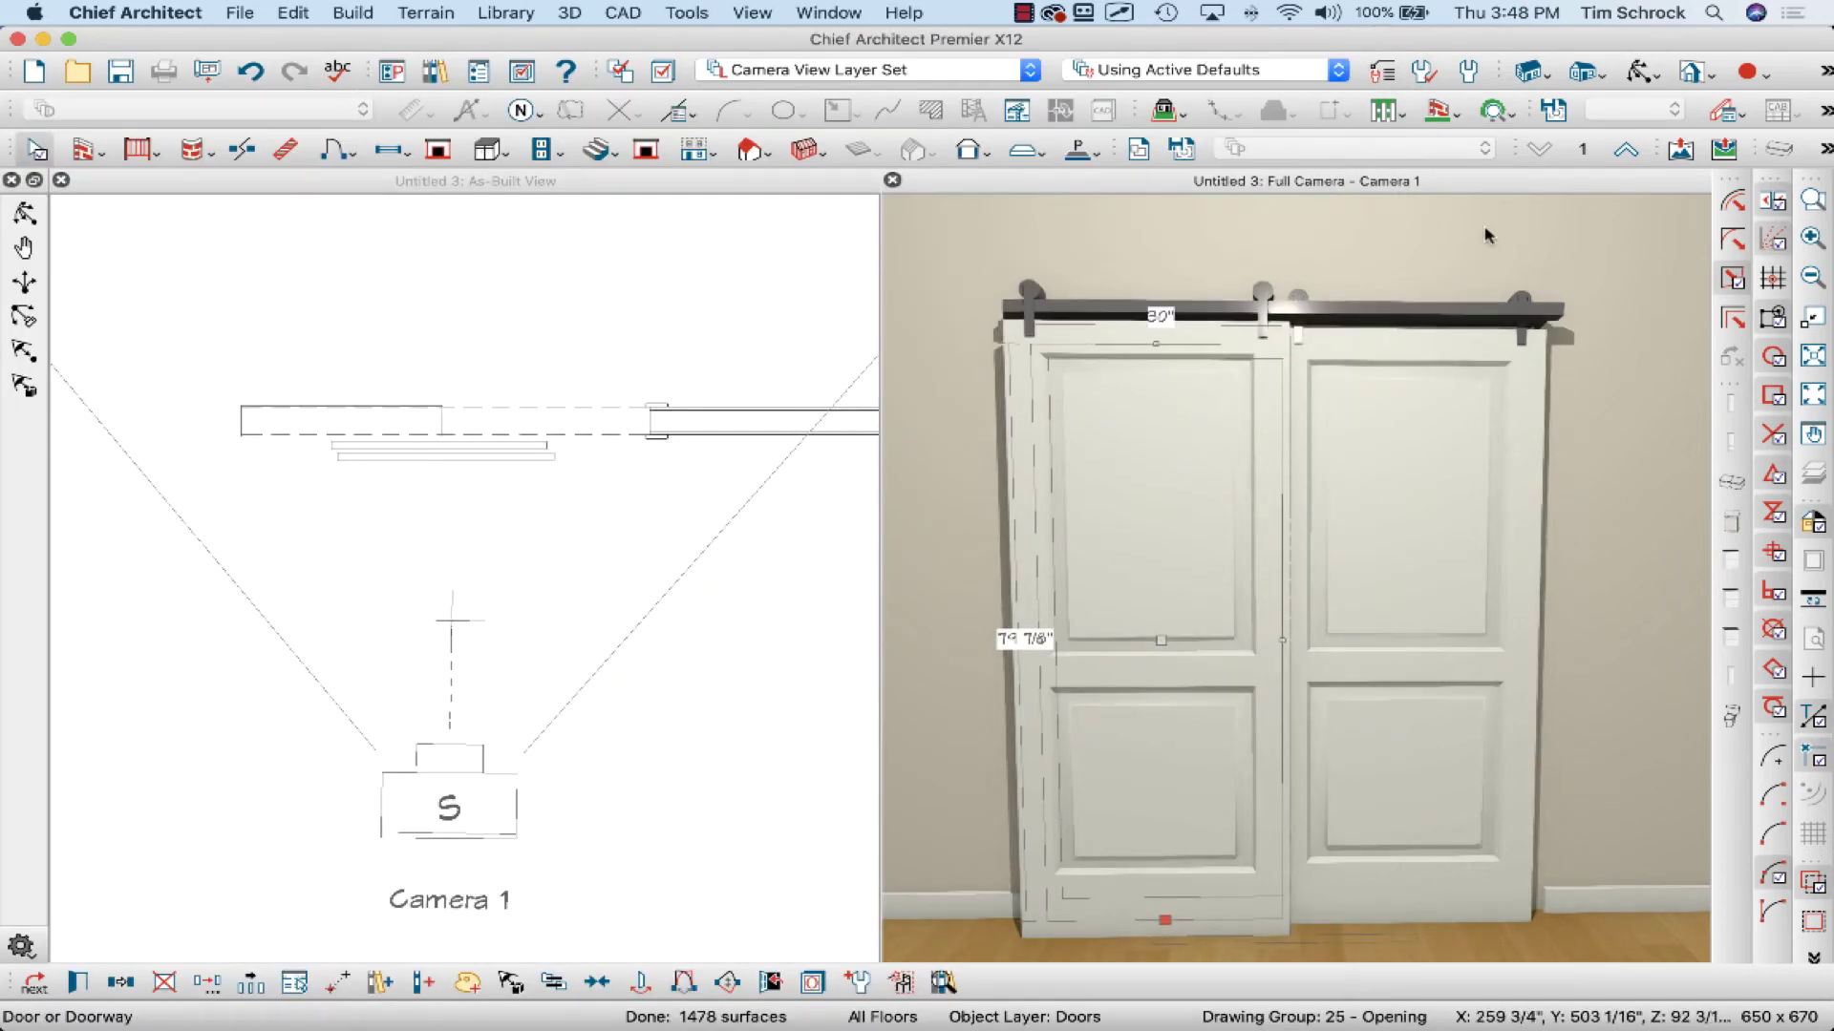
Orbit the 3D camera around the barn doors and over to the bare wall.
left_click(1639, 71)
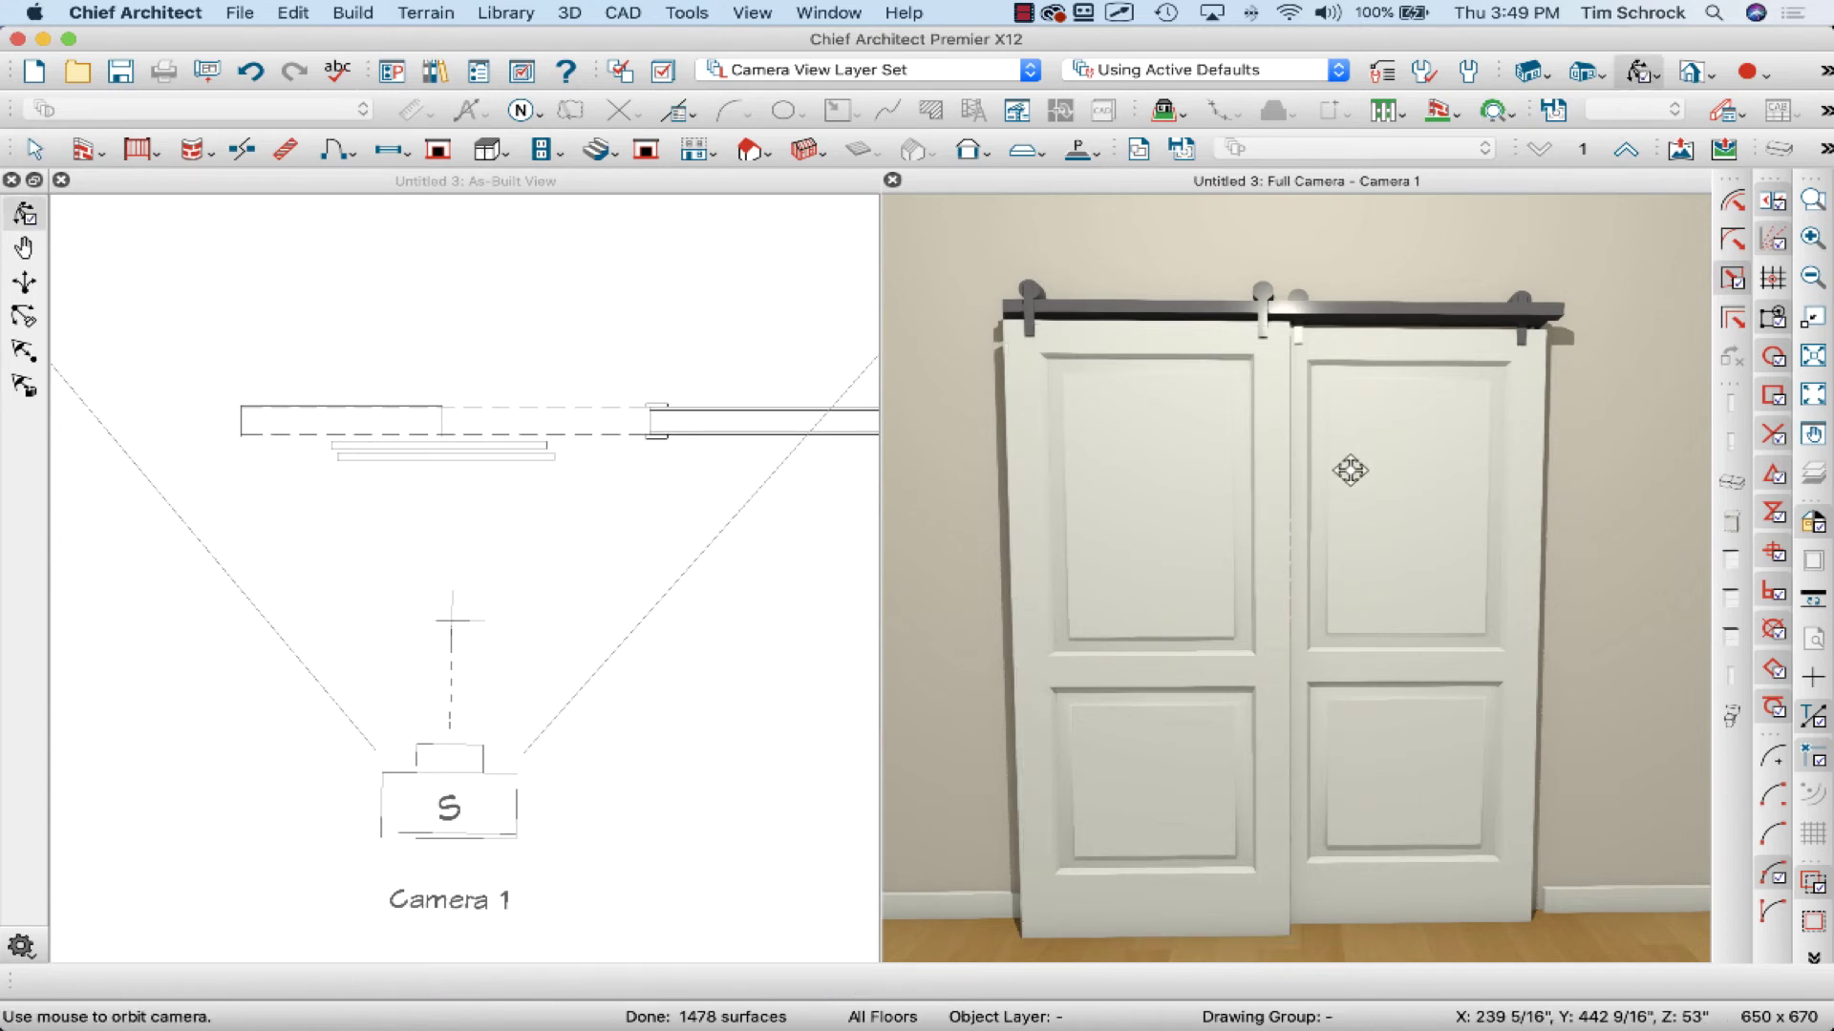
left_click_drag(1352, 472, 1003, 512)
left_click_drag(1596, 433, 1133, 348)
Close the 3D view and place Camera 1 in plan facing the barn doors.
key("super+w")
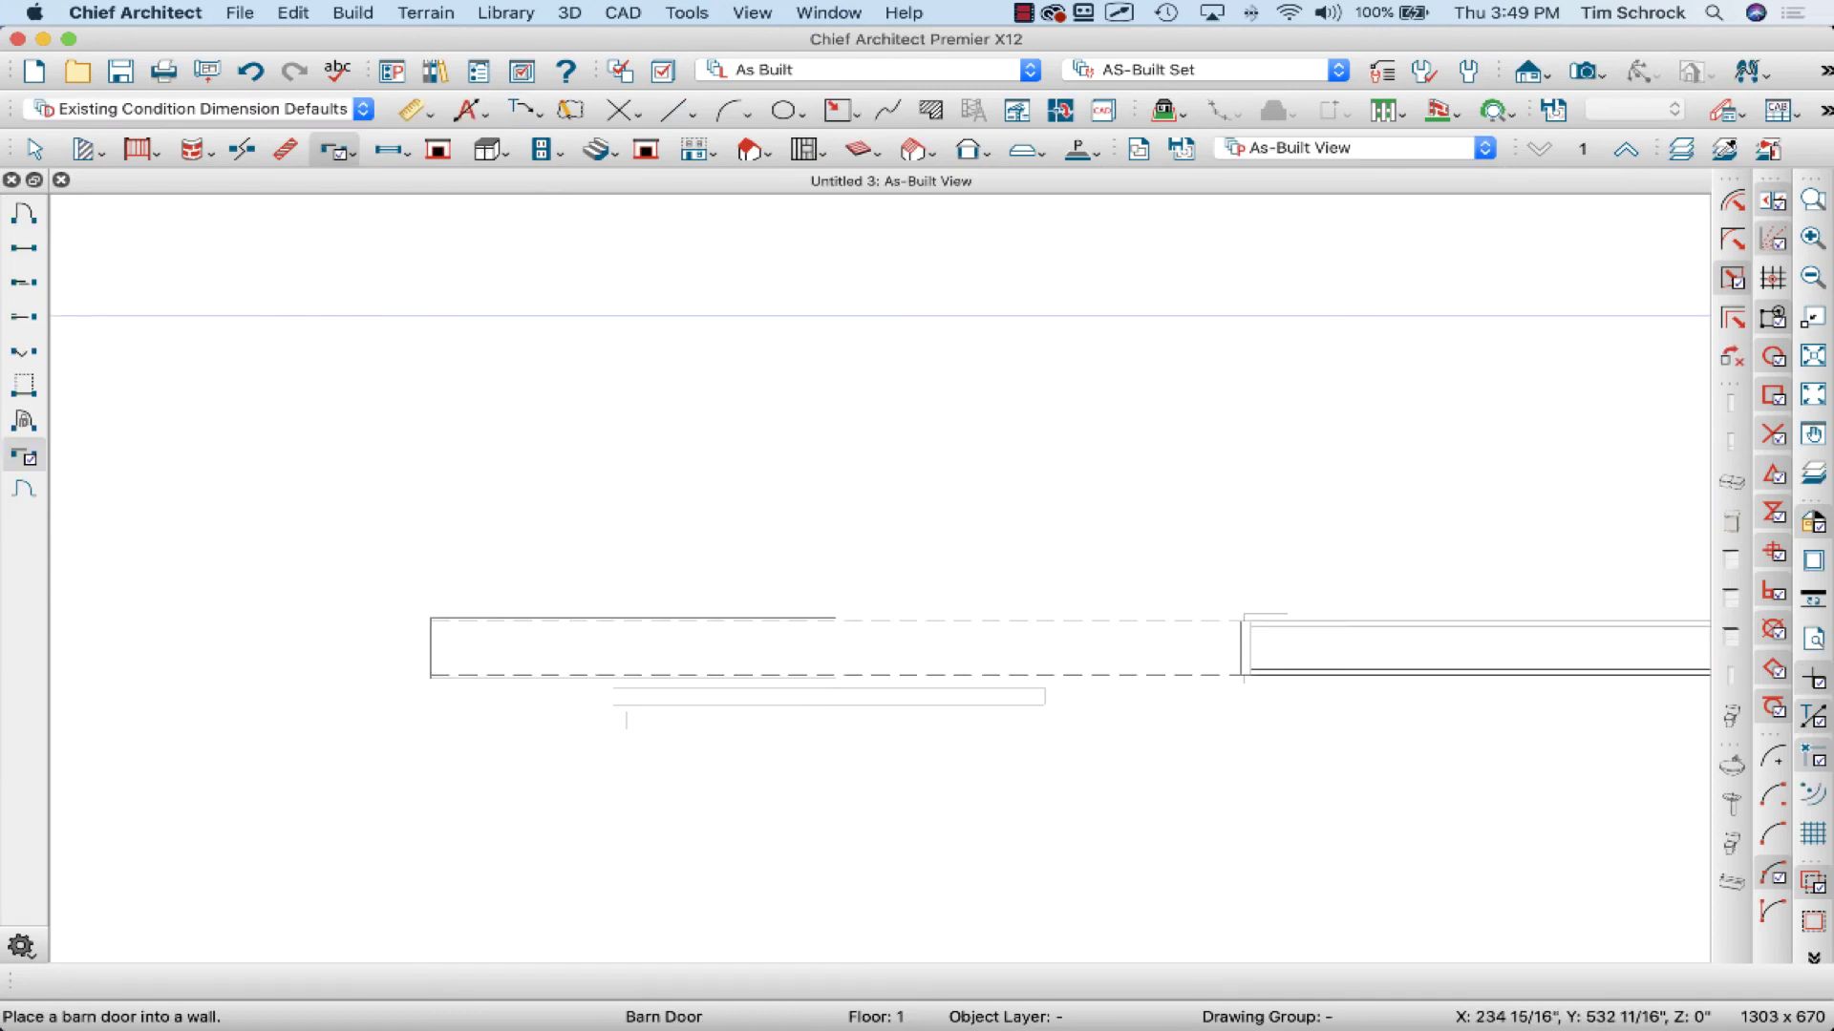
scroll(630, 287, "down", 5)
key("space")
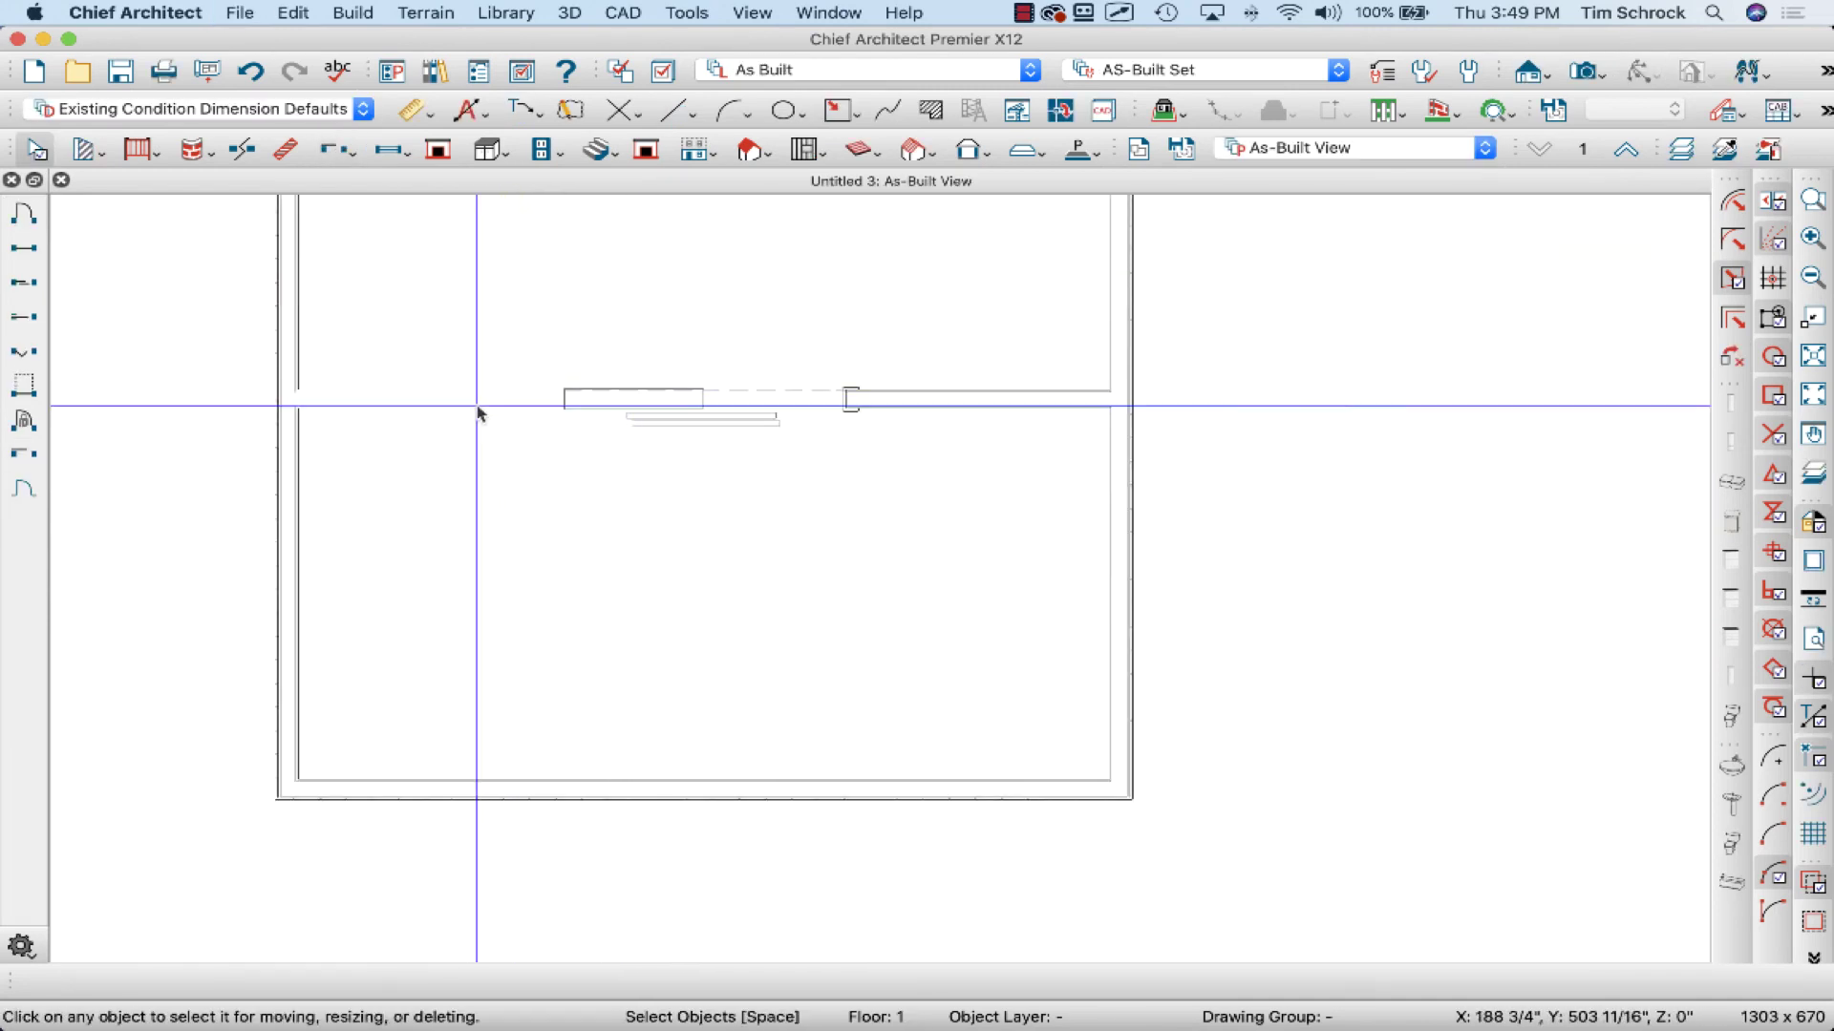
left_click(485, 403)
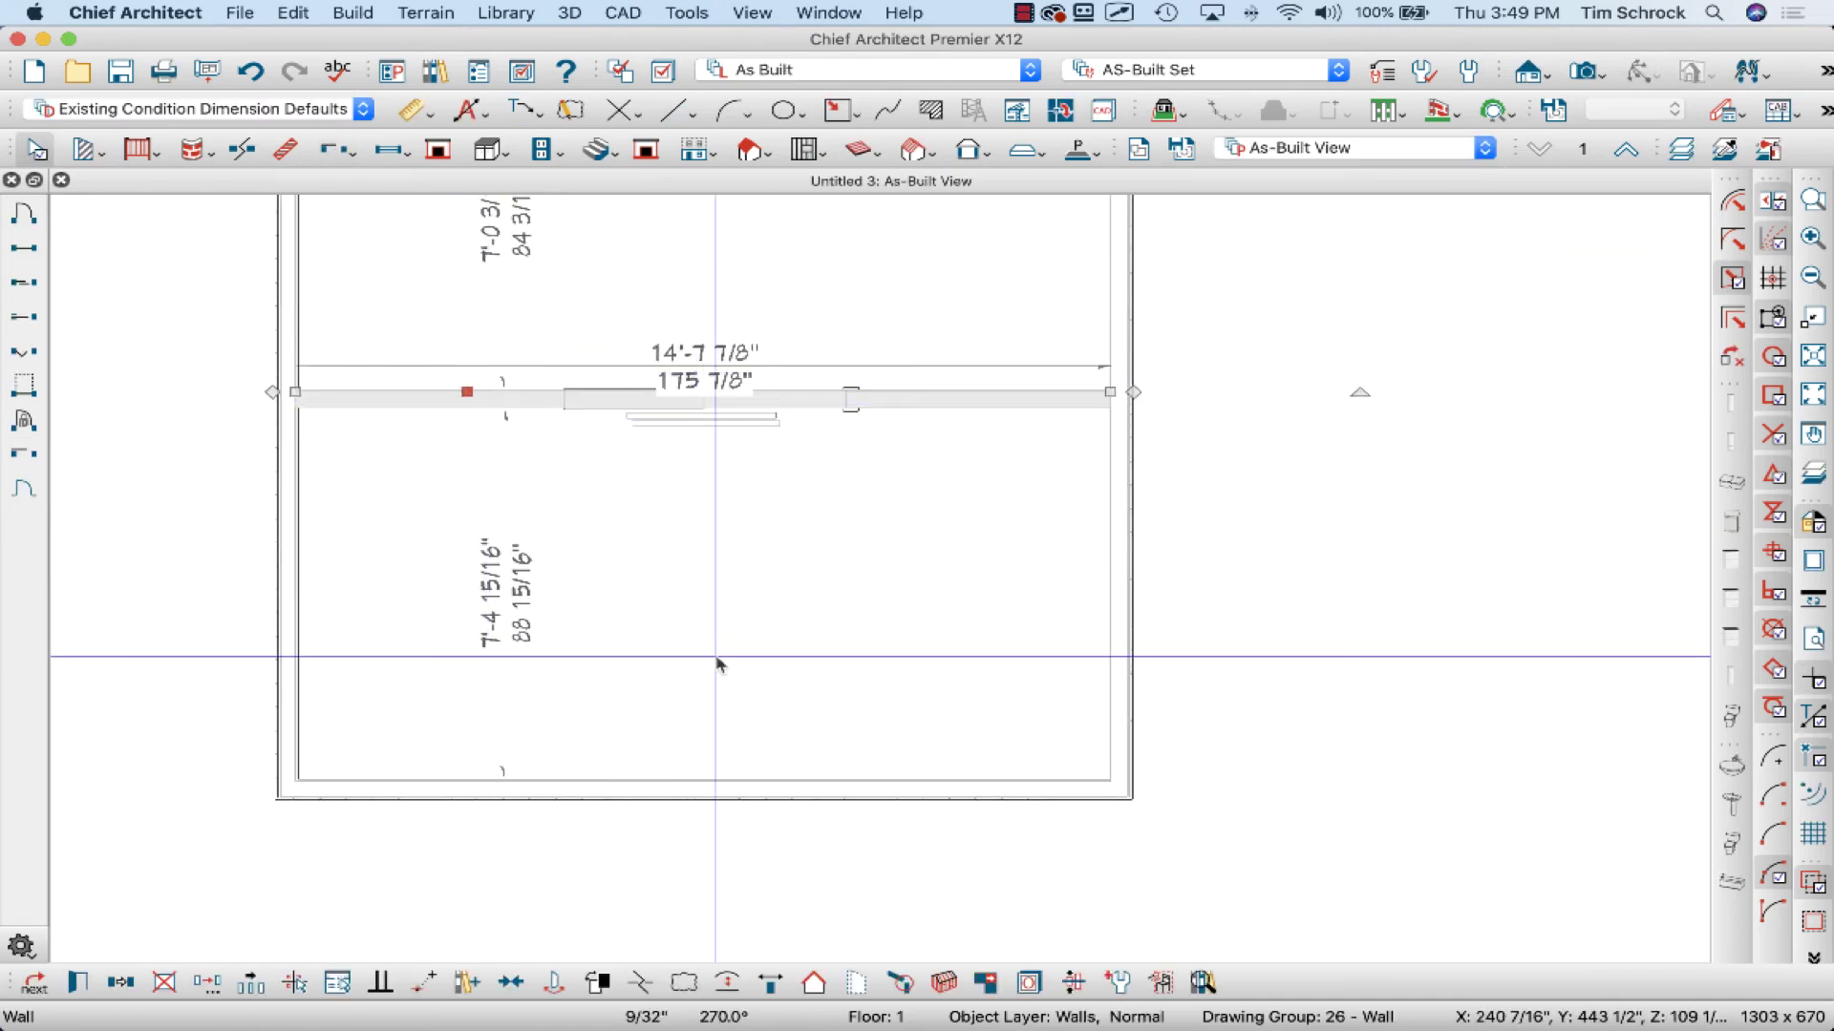
key("F8")
left_click_drag(723, 666, 726, 561)
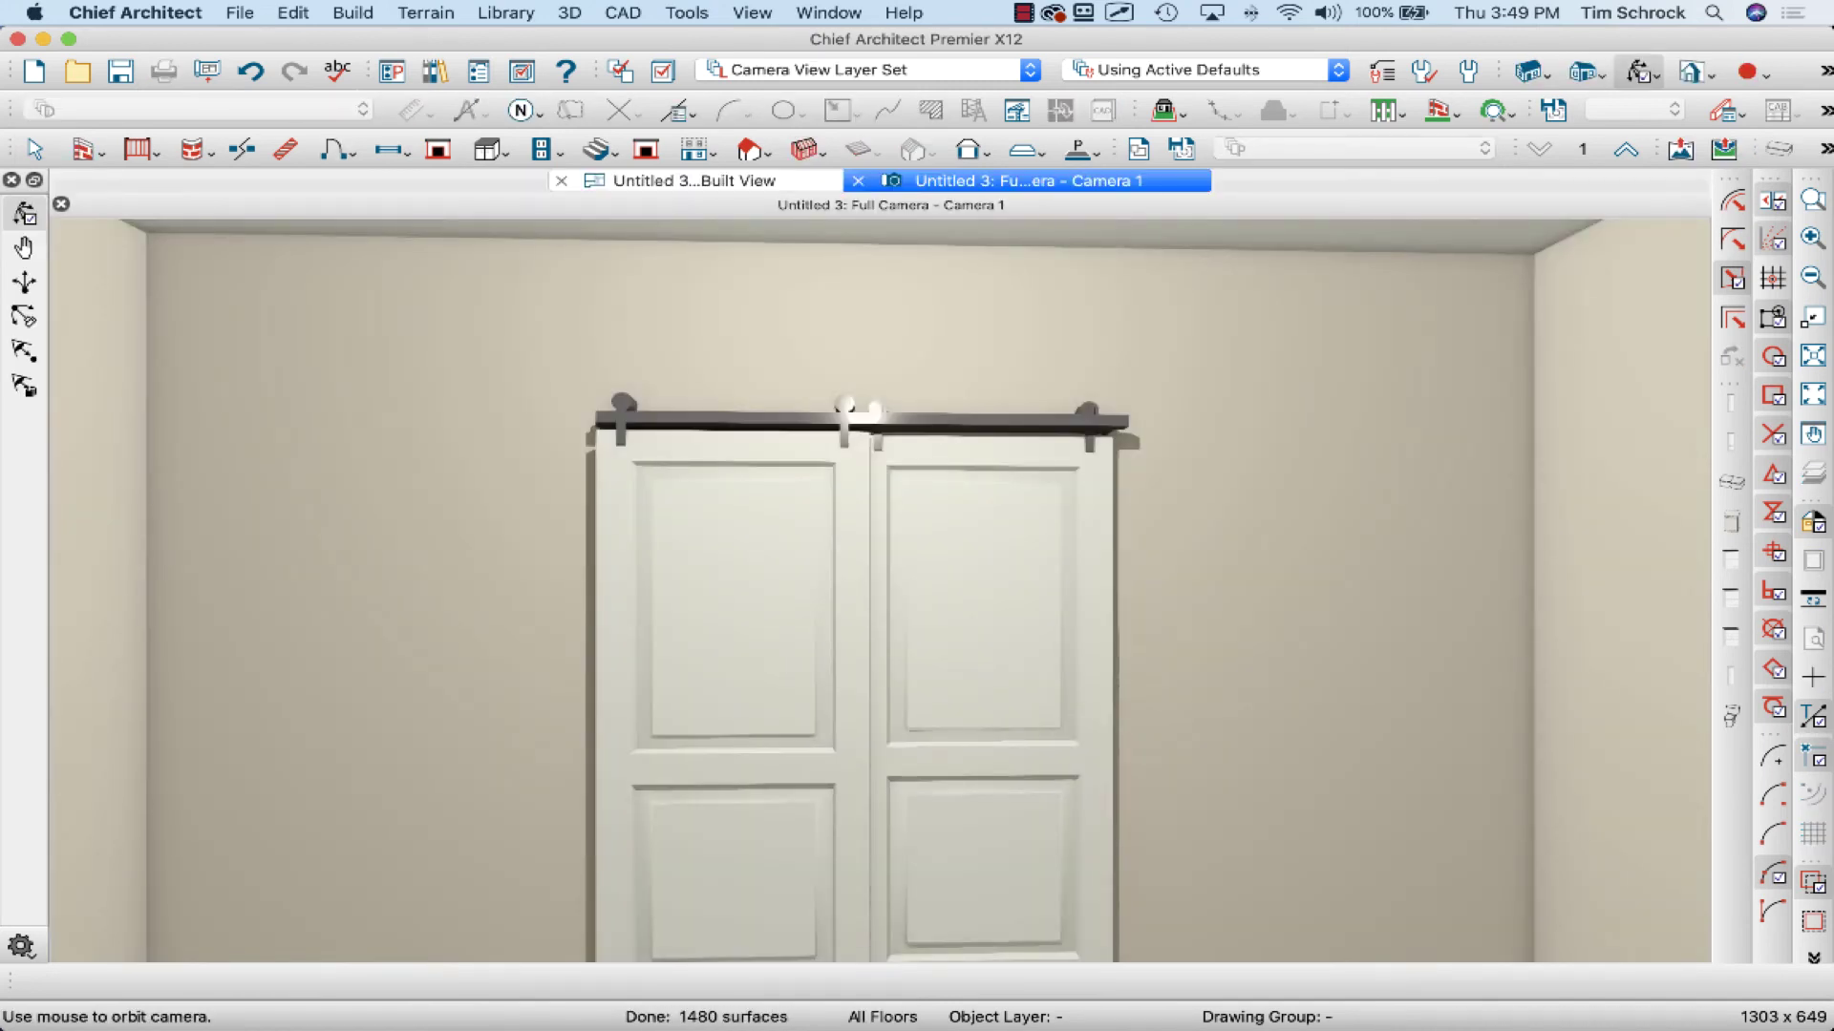
Add Camera 2 viewing the cased opening from behind, then select the left barn door in Camera 1.
left_click(757, 180)
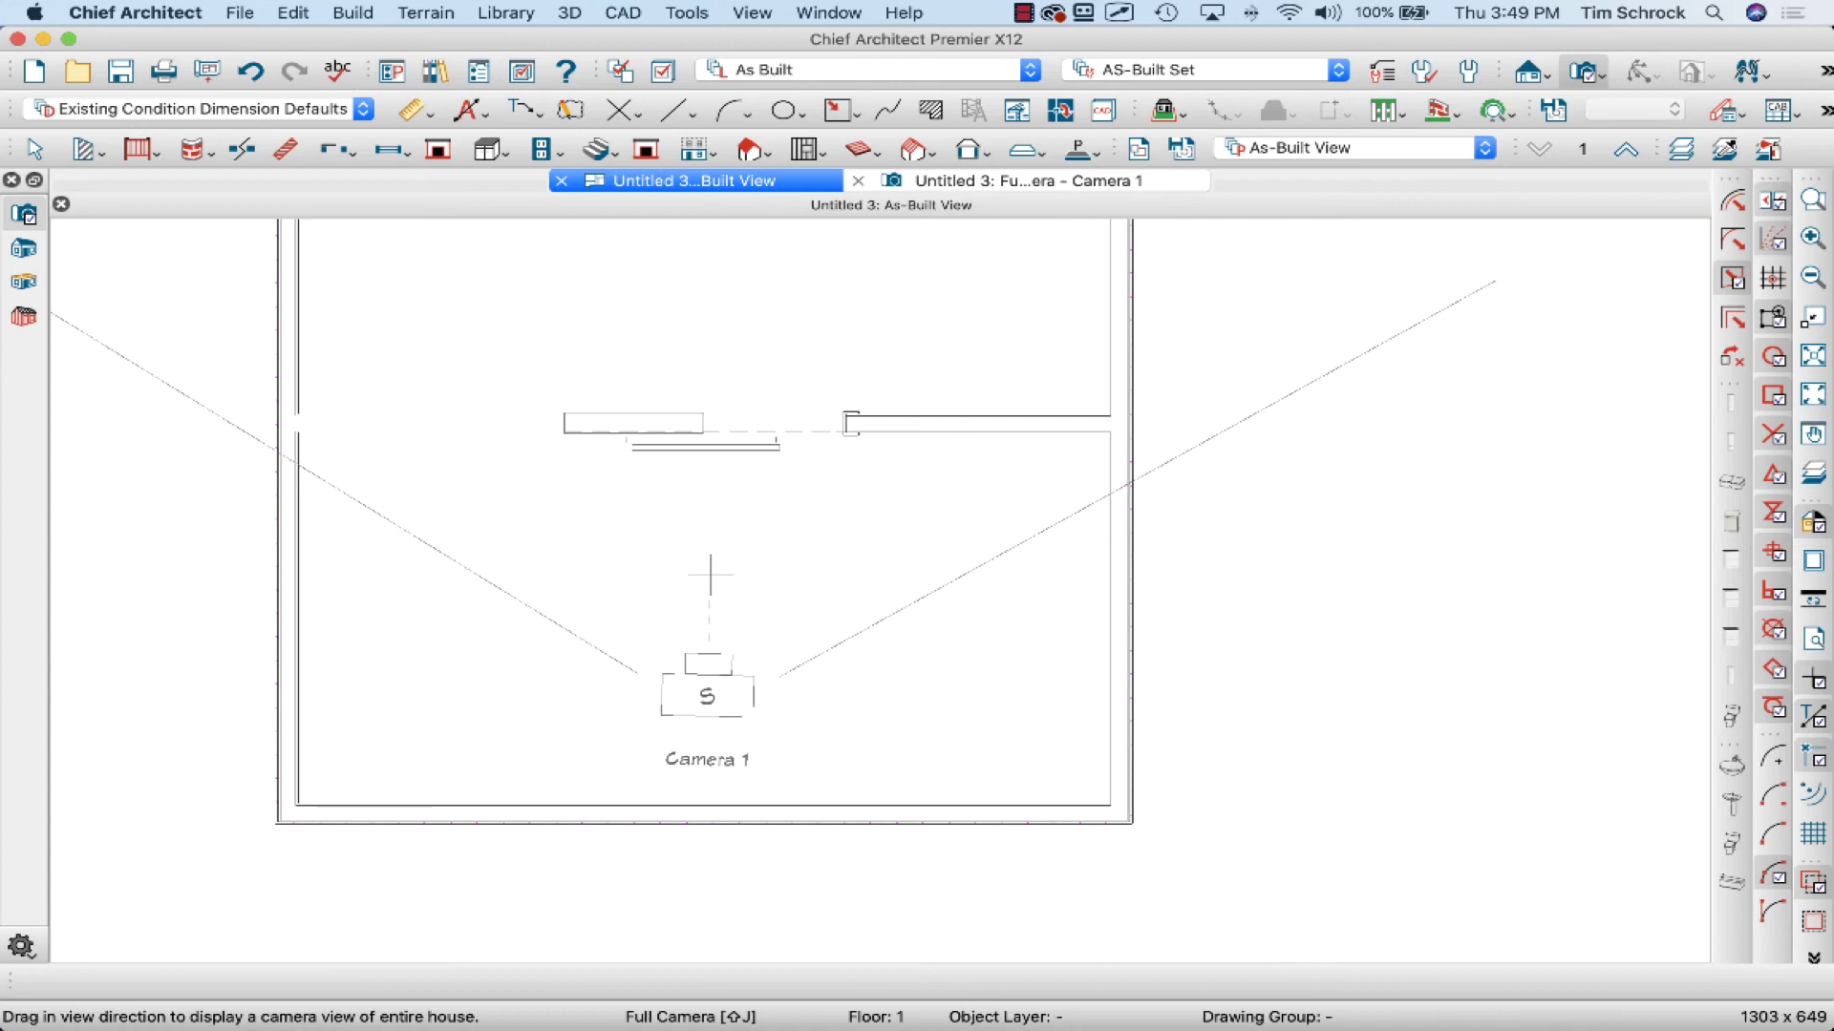
left_click_drag(714, 258, 736, 382)
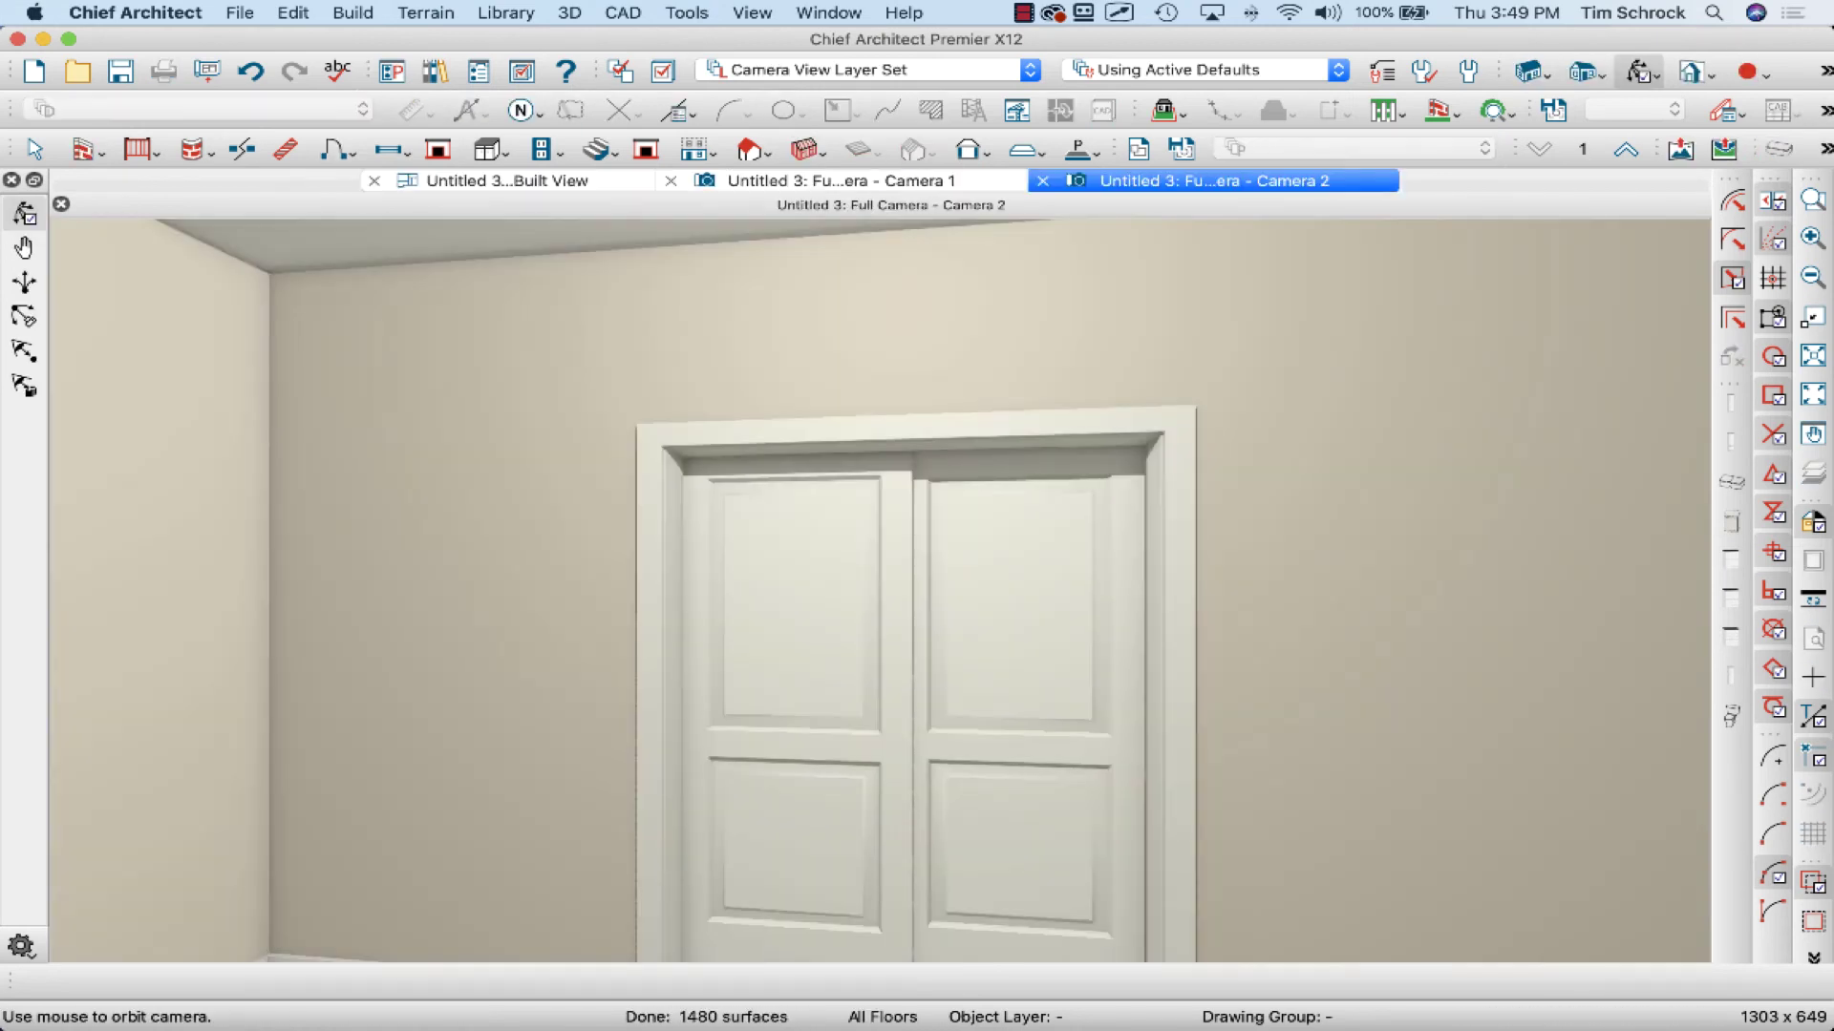
key("space")
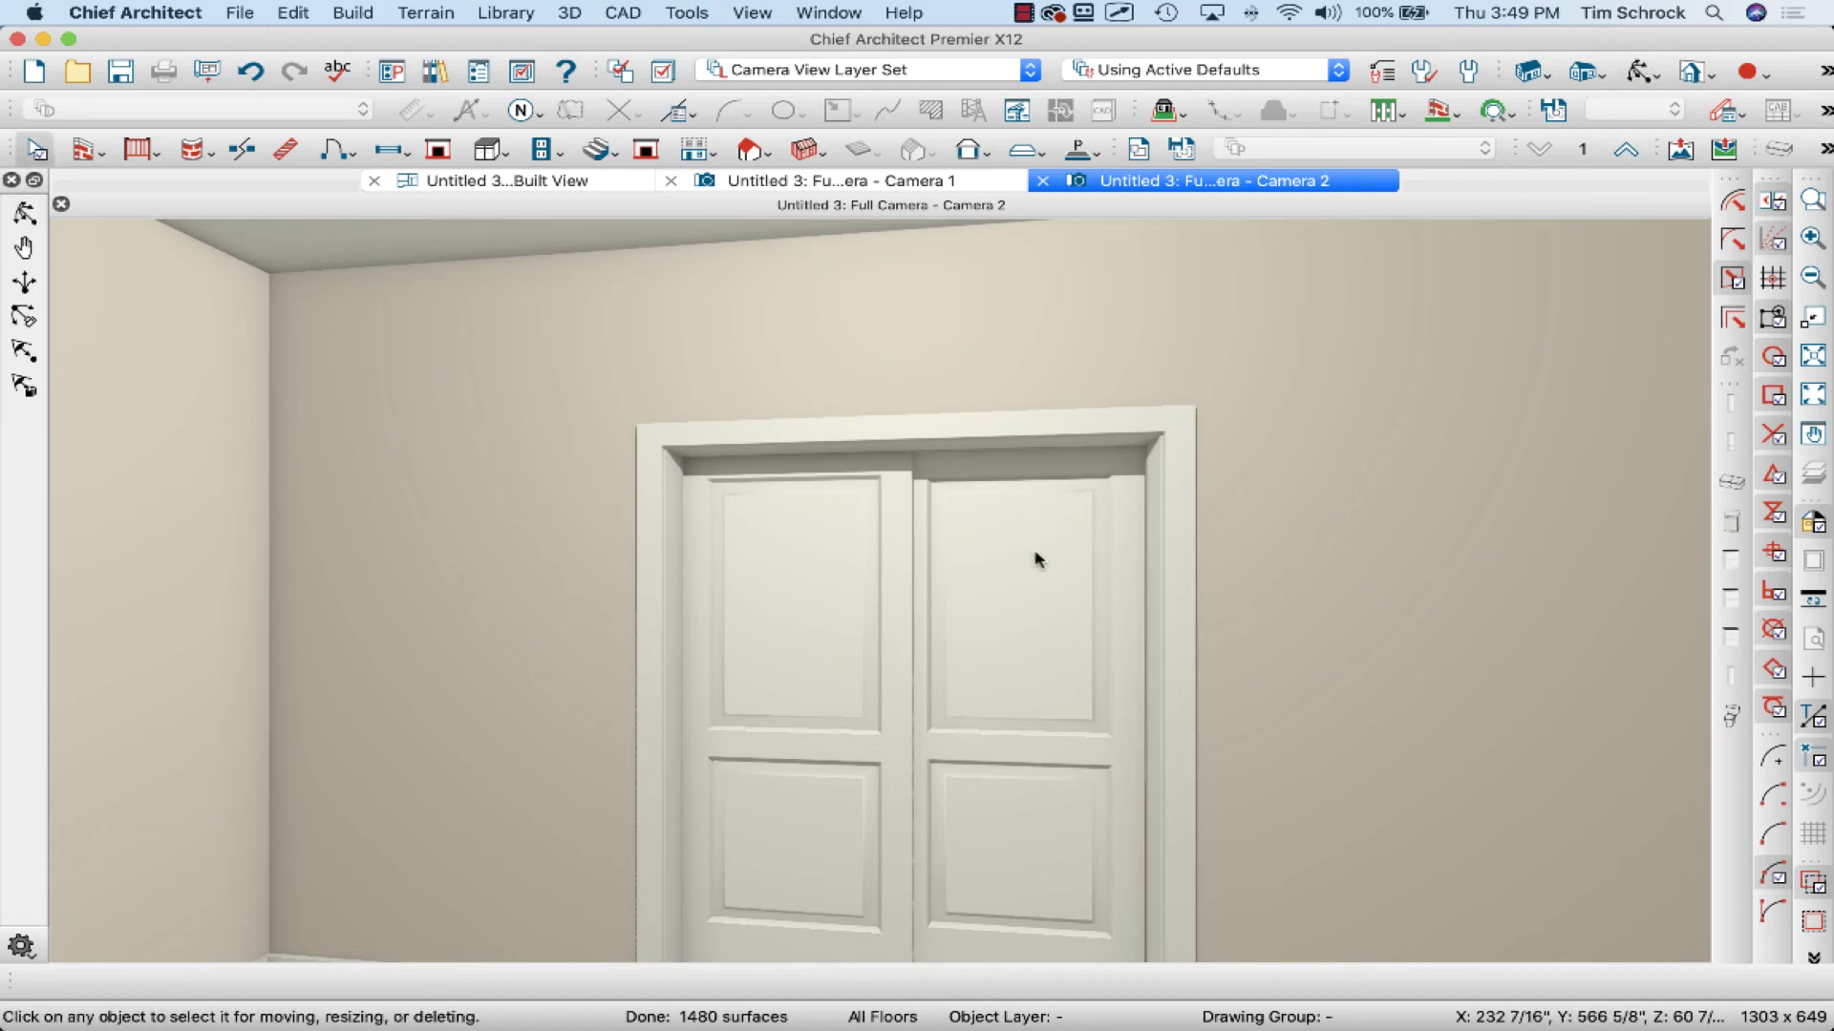
left_click(850, 182)
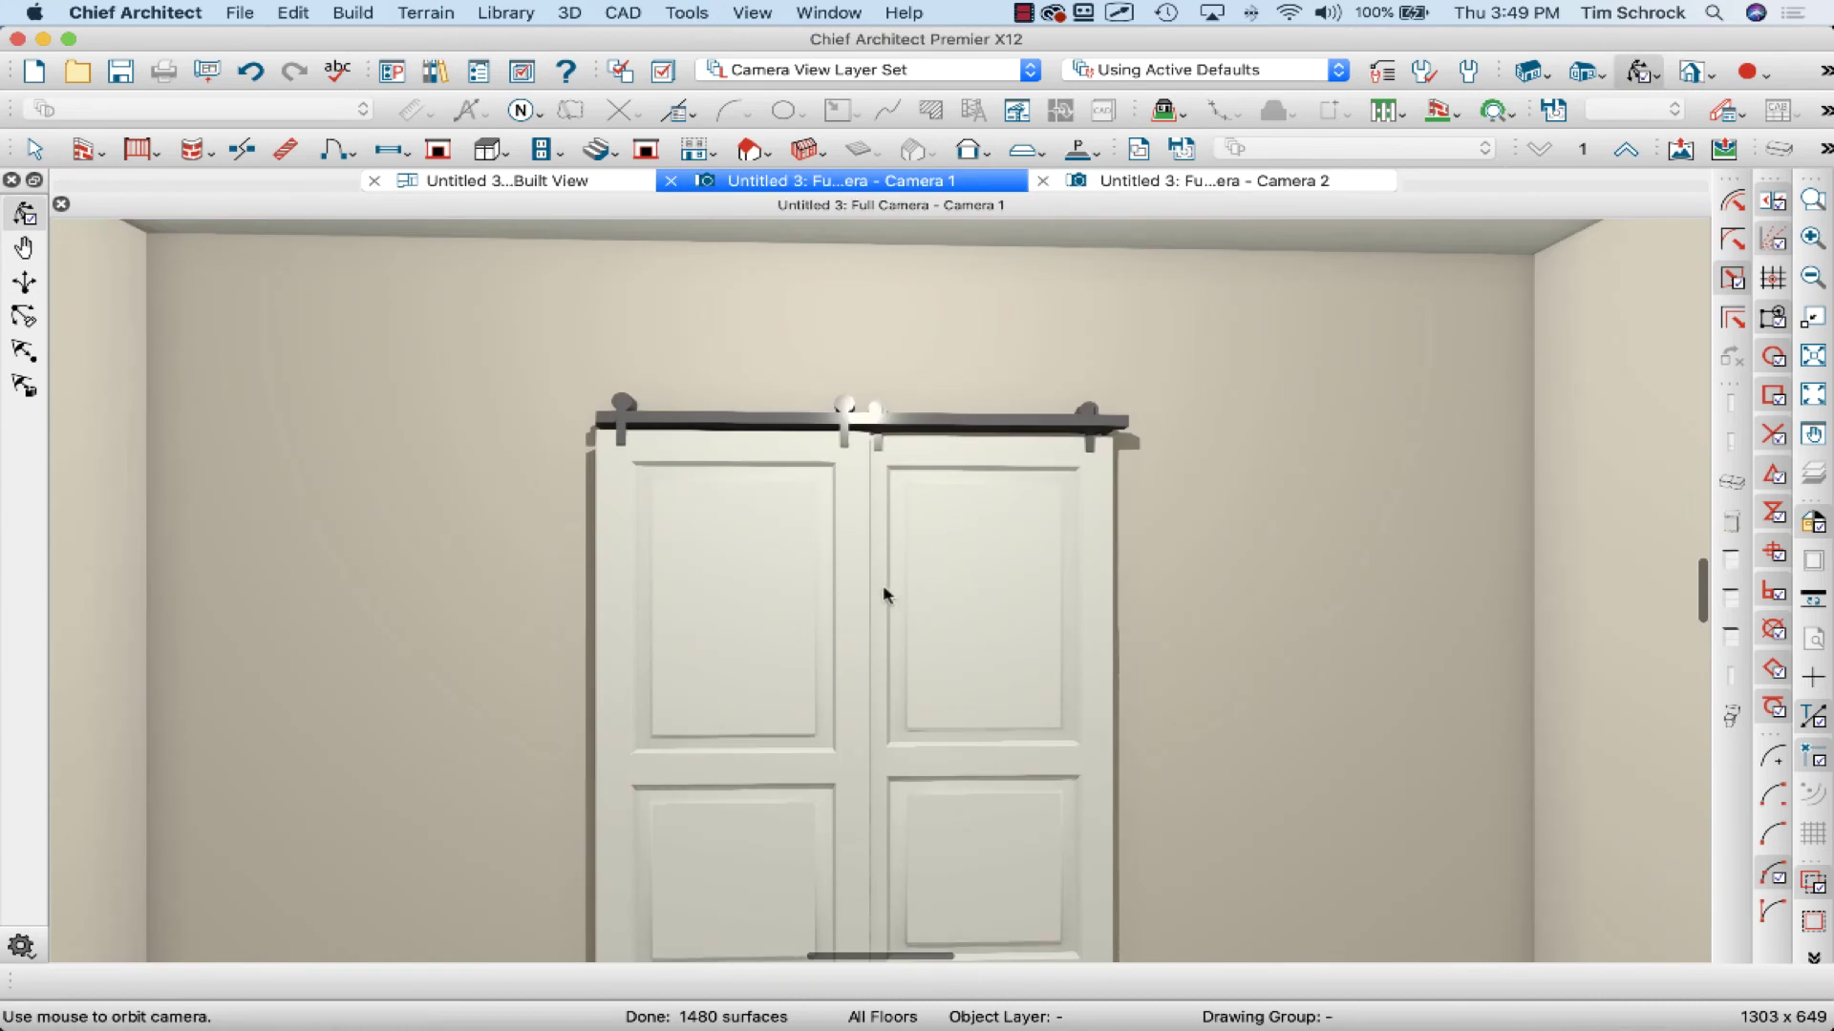
left_click(757, 604)
key("Escape")
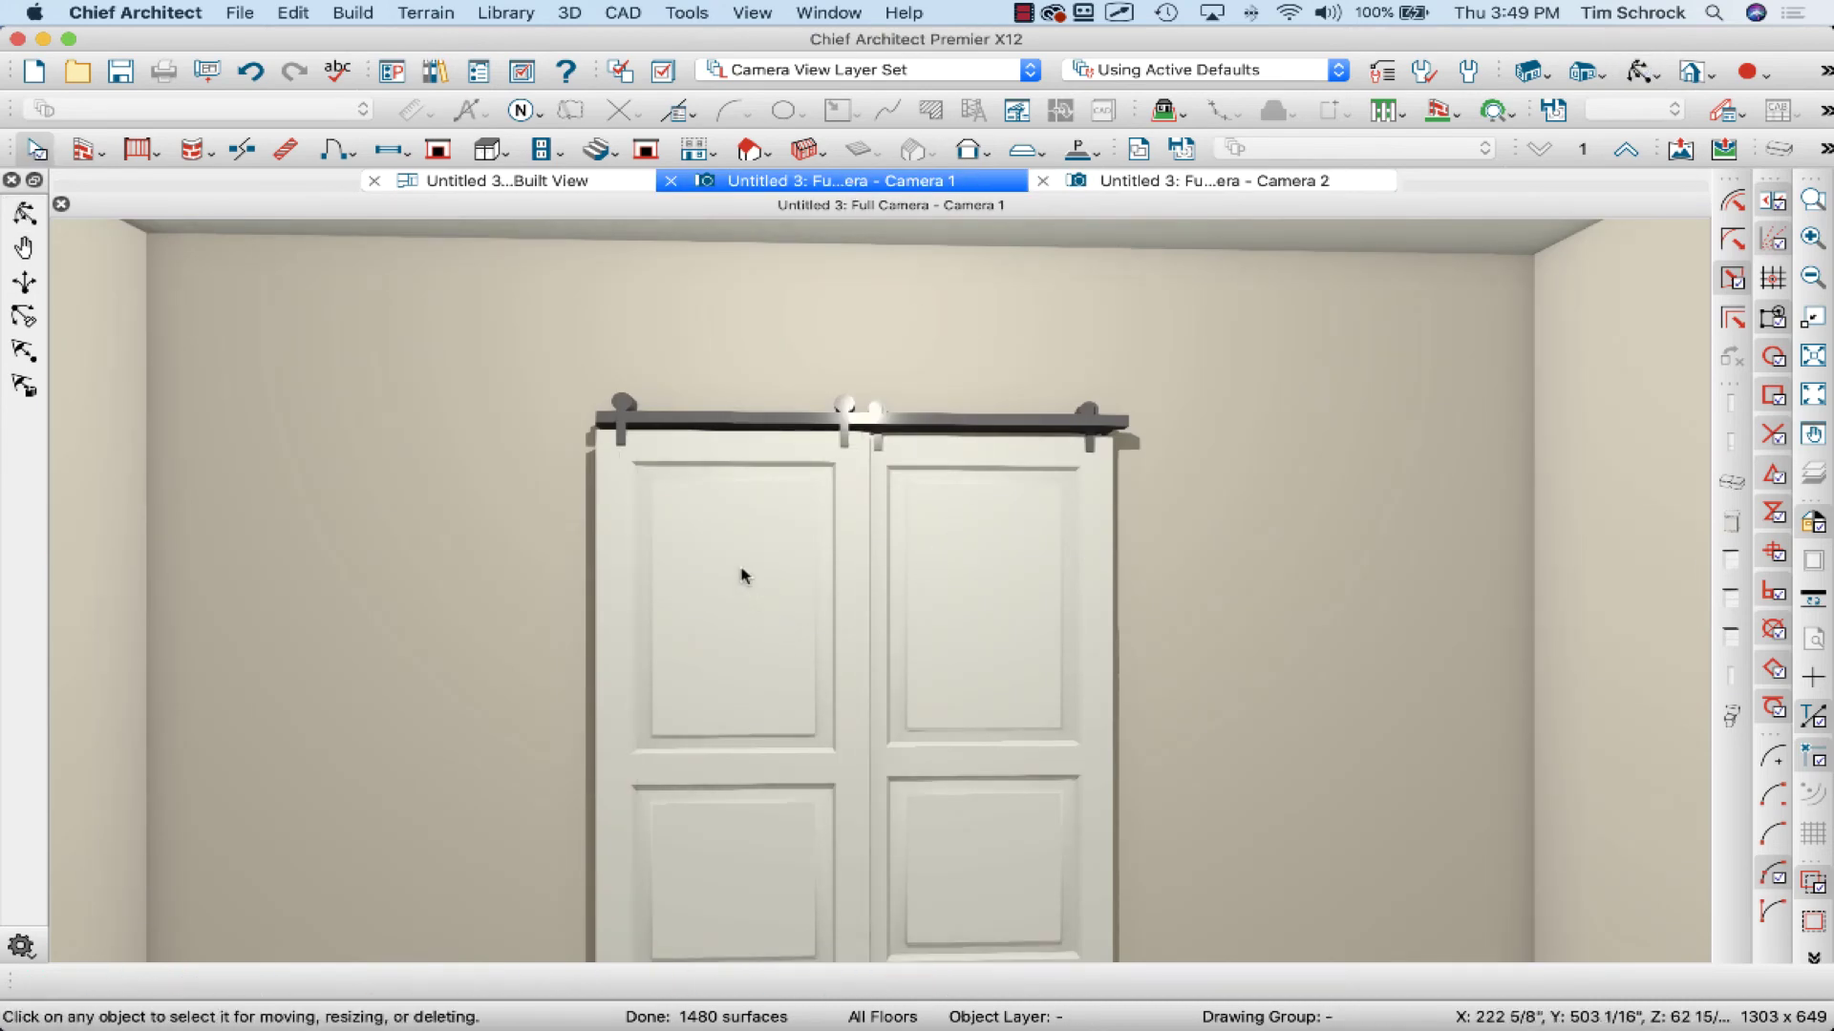
left_click(743, 576)
Give the left barn door an 80-inch Floor to Top height, then return to the As-Built plan.
double_click(743, 576)
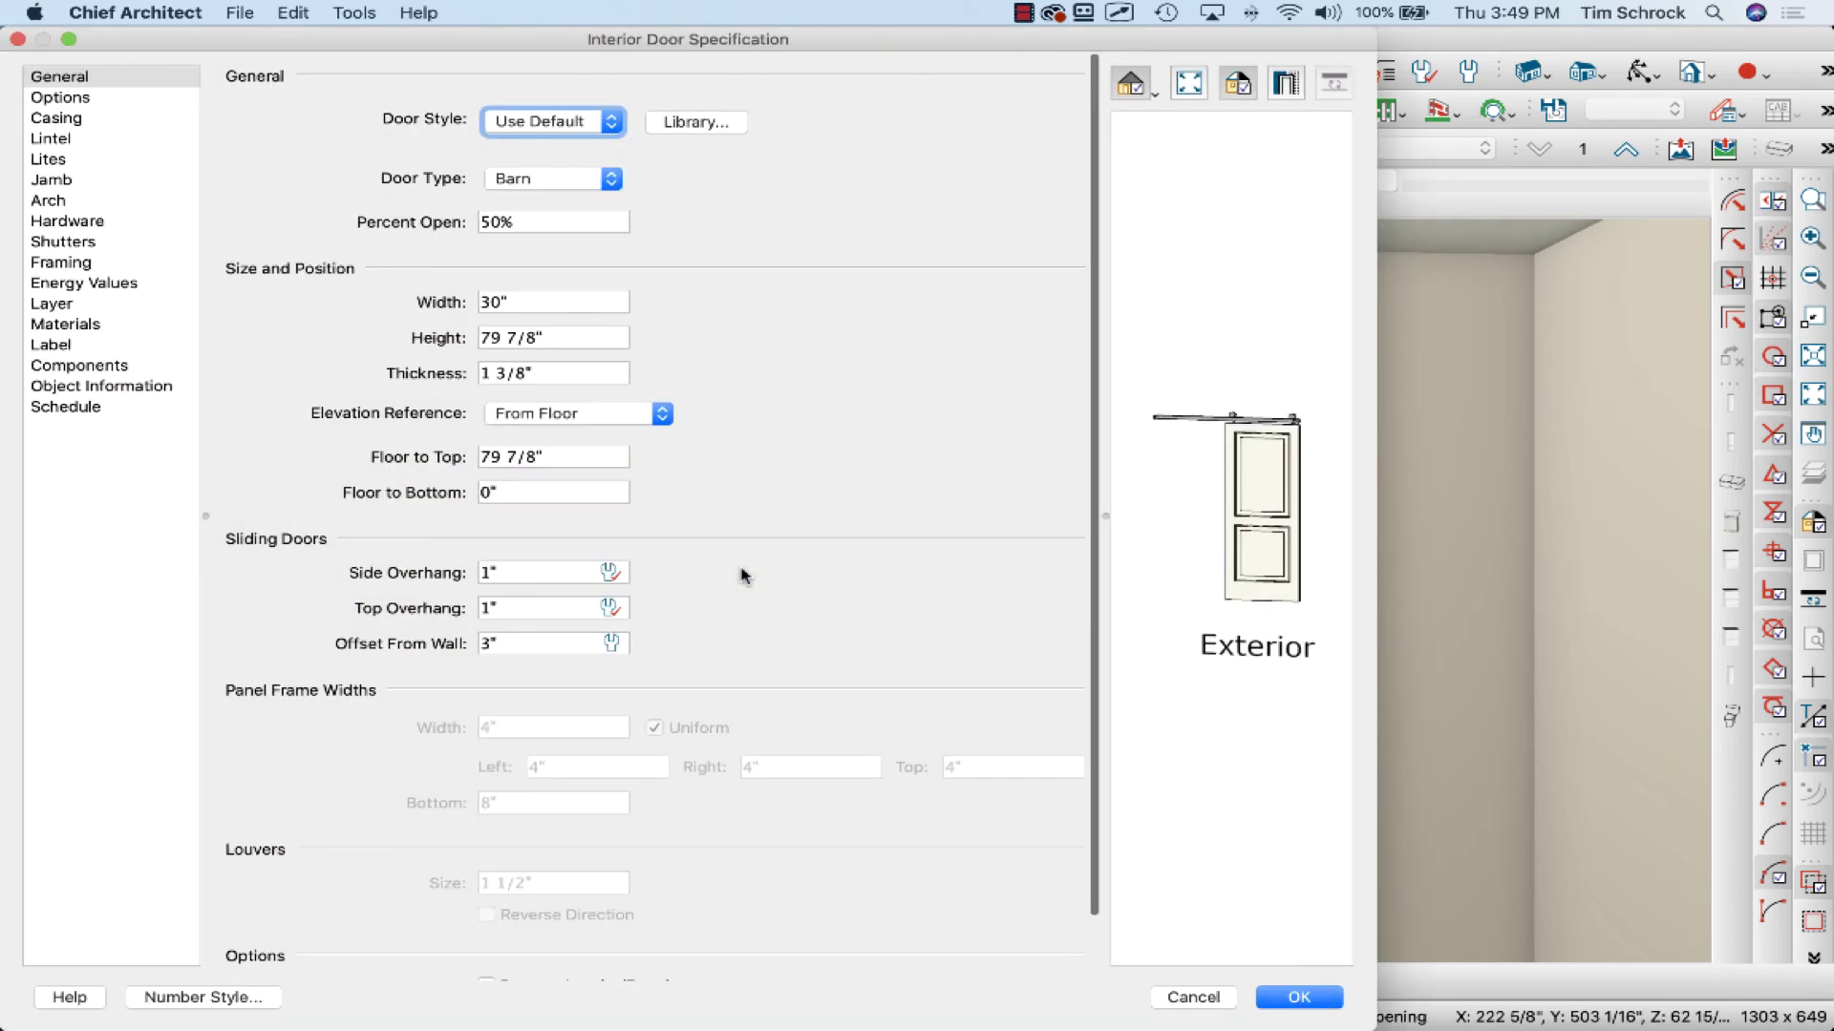
left_click(542, 496)
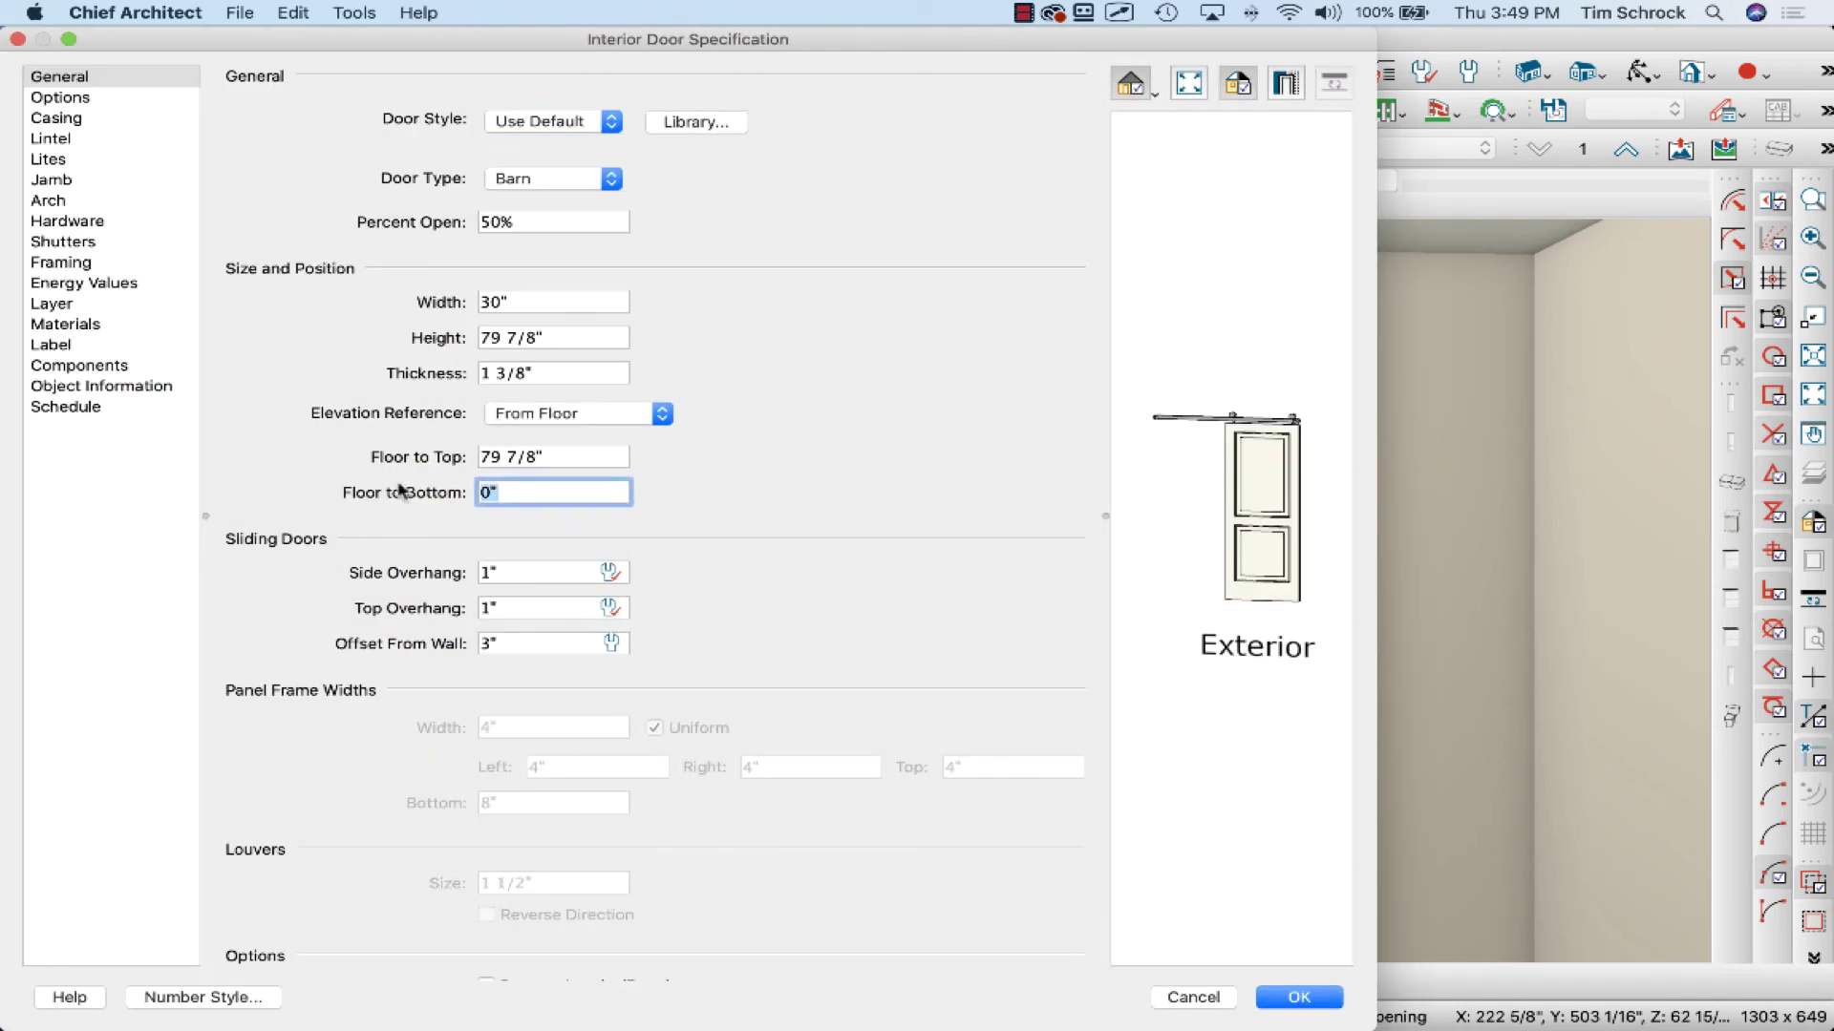
left_click(542, 450)
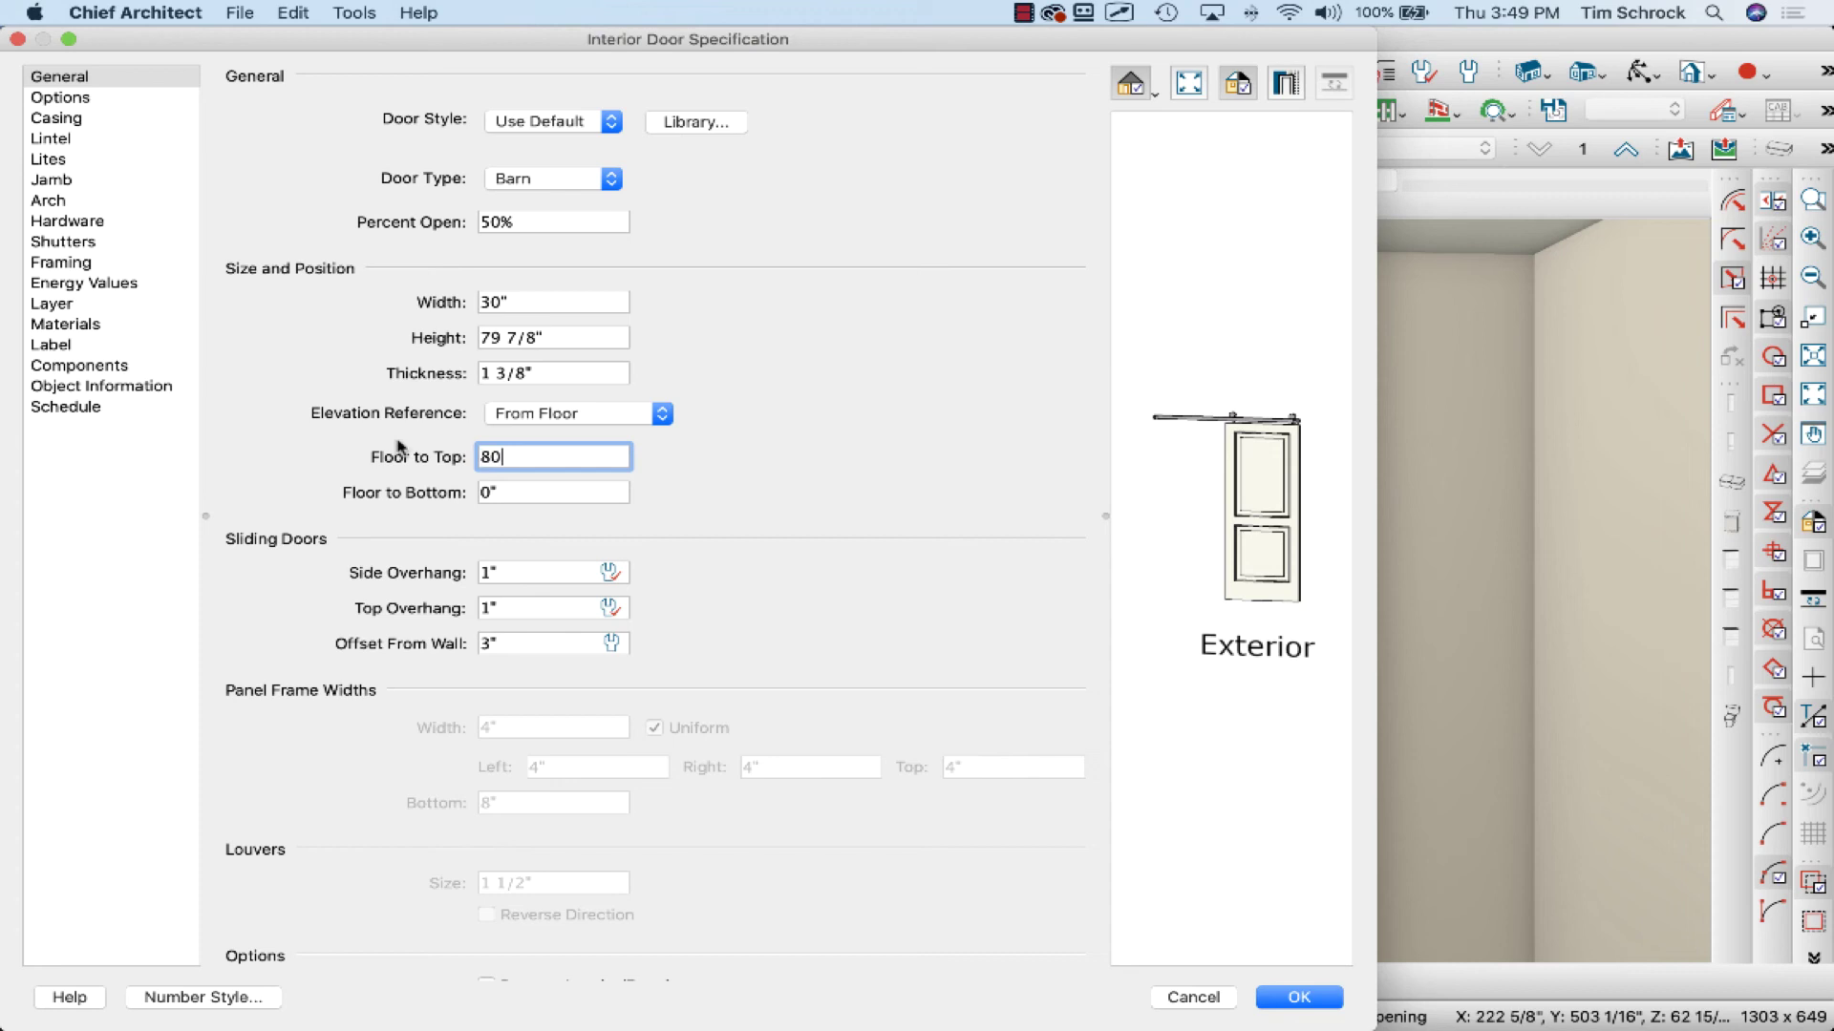
key("Tab")
key("Return")
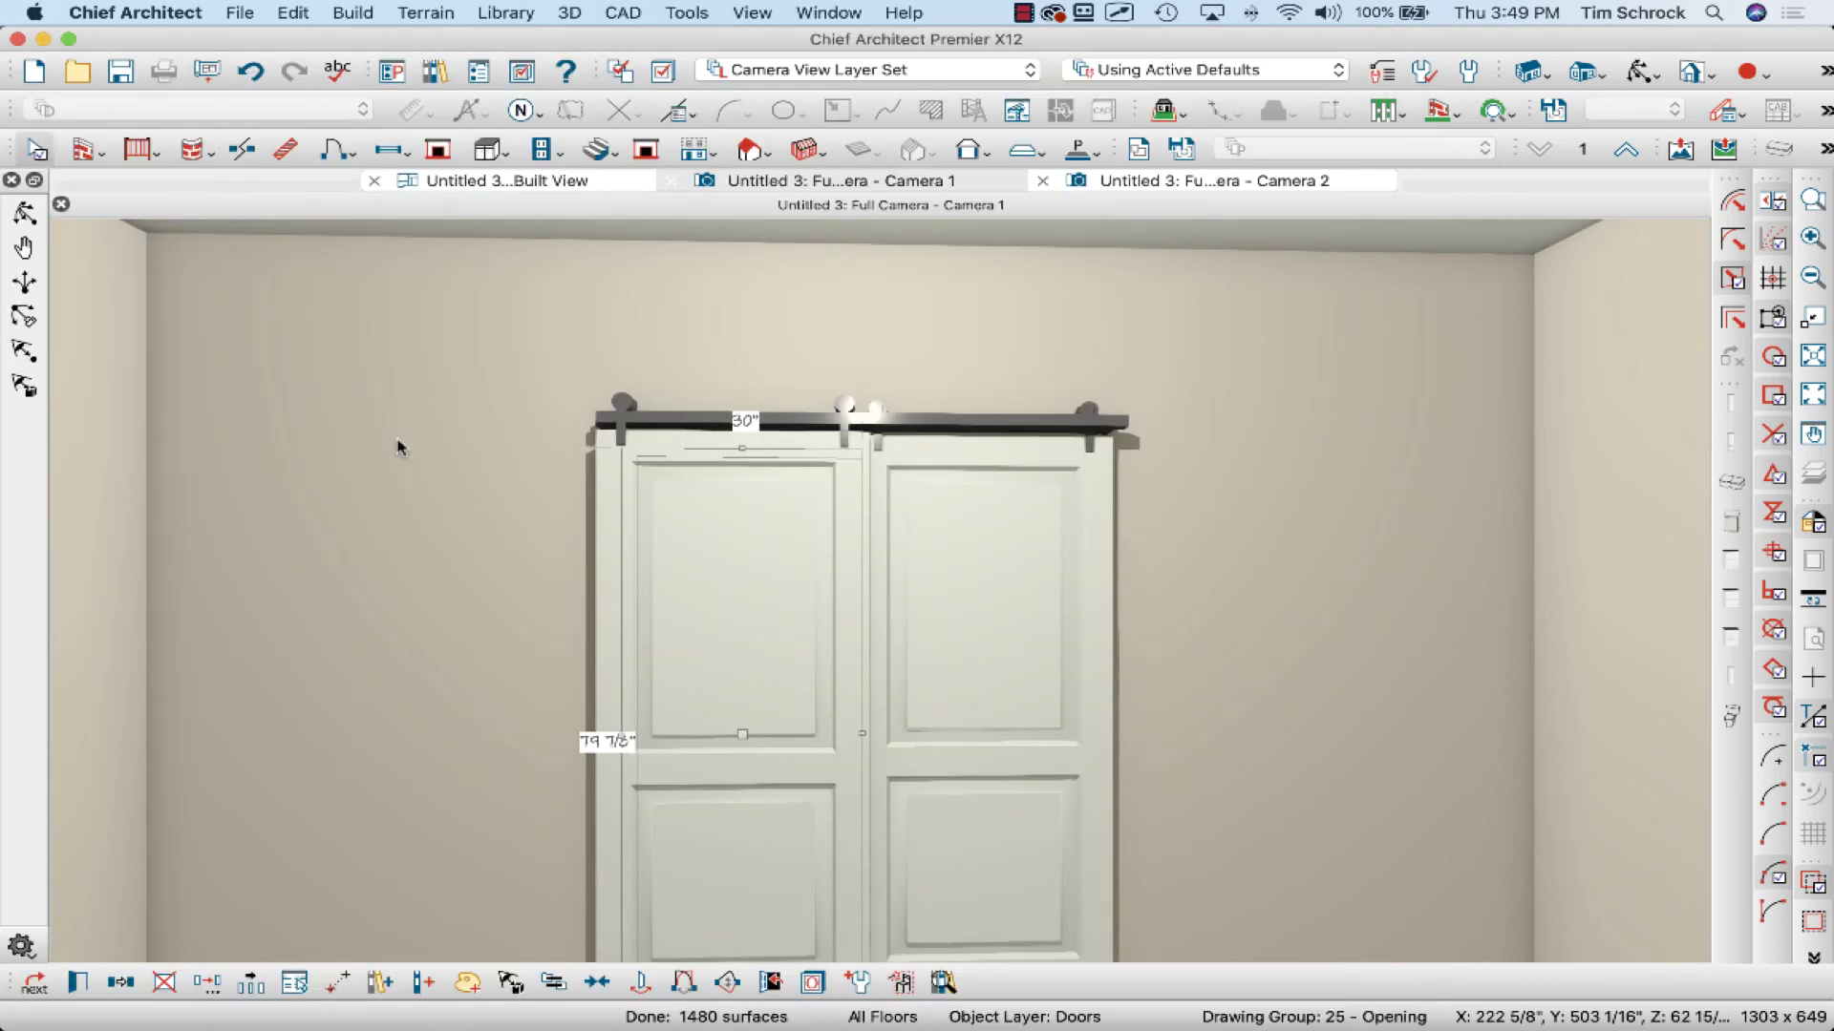
left_click(840, 504)
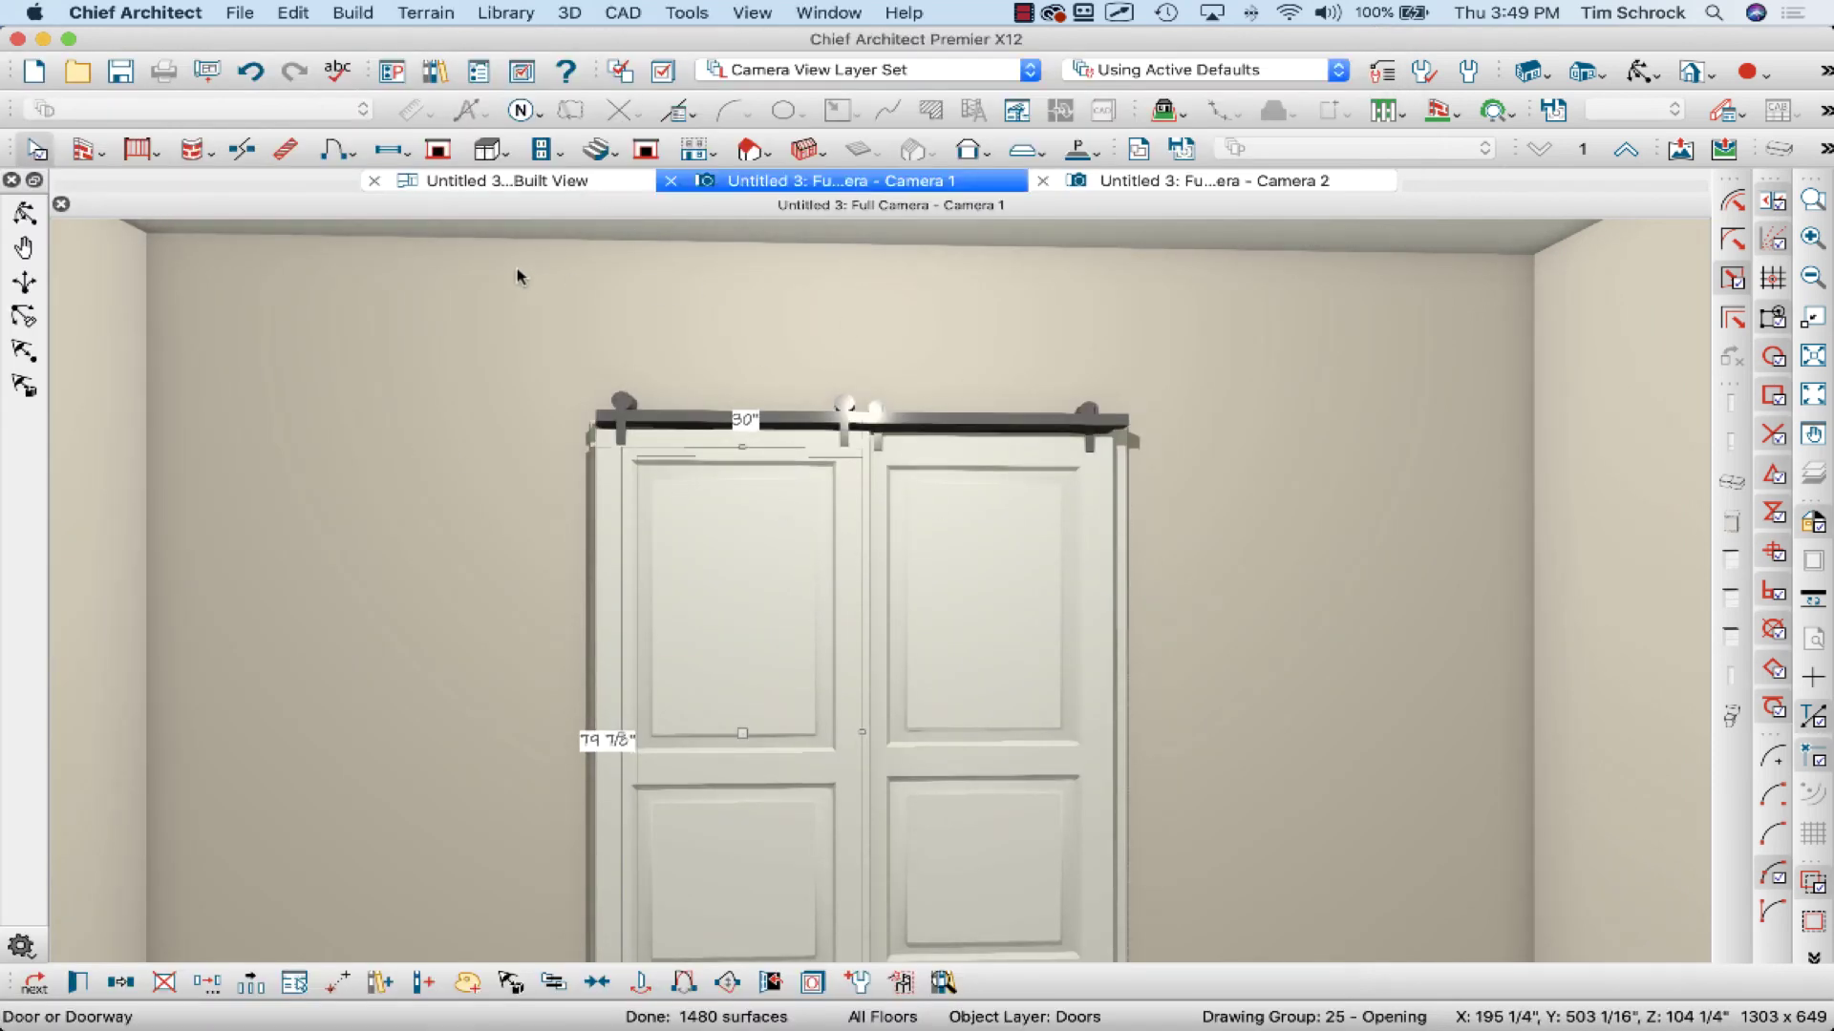
left_click(502, 181)
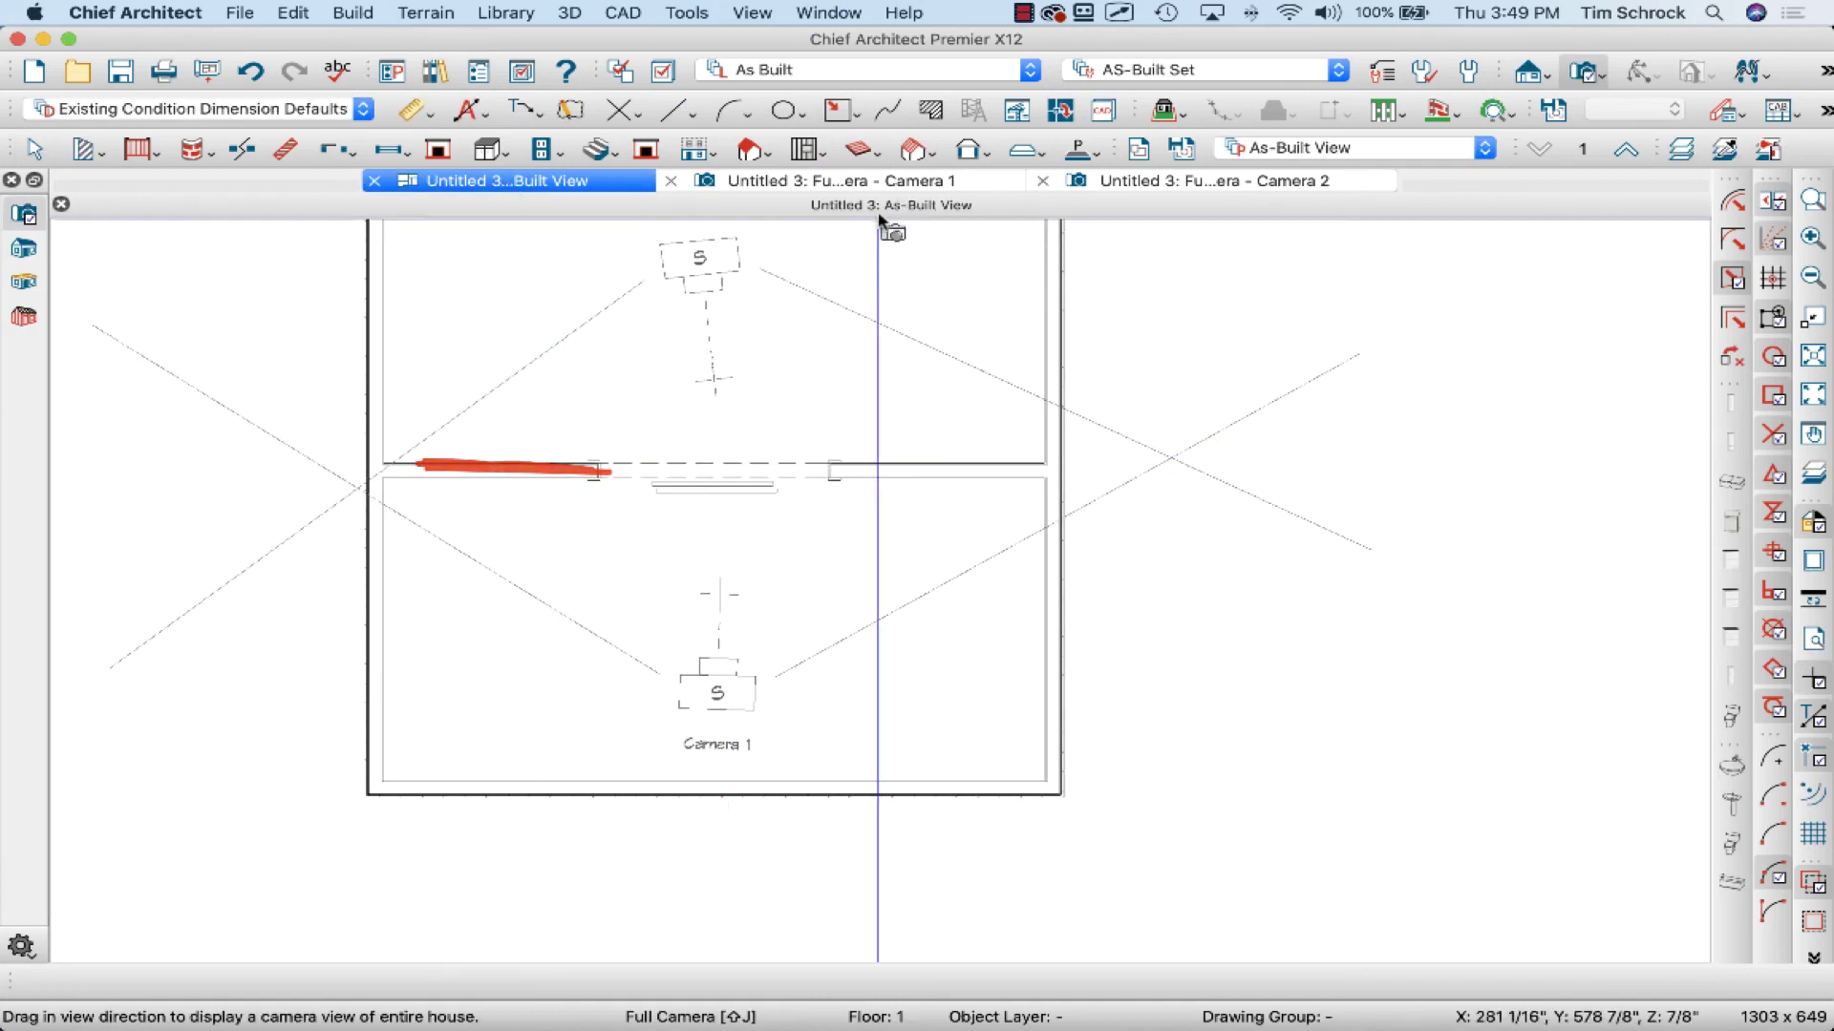
Close Camera 2, tile the plan beside Camera 1, and show the selected barn door slid open.
left_click(1042, 180)
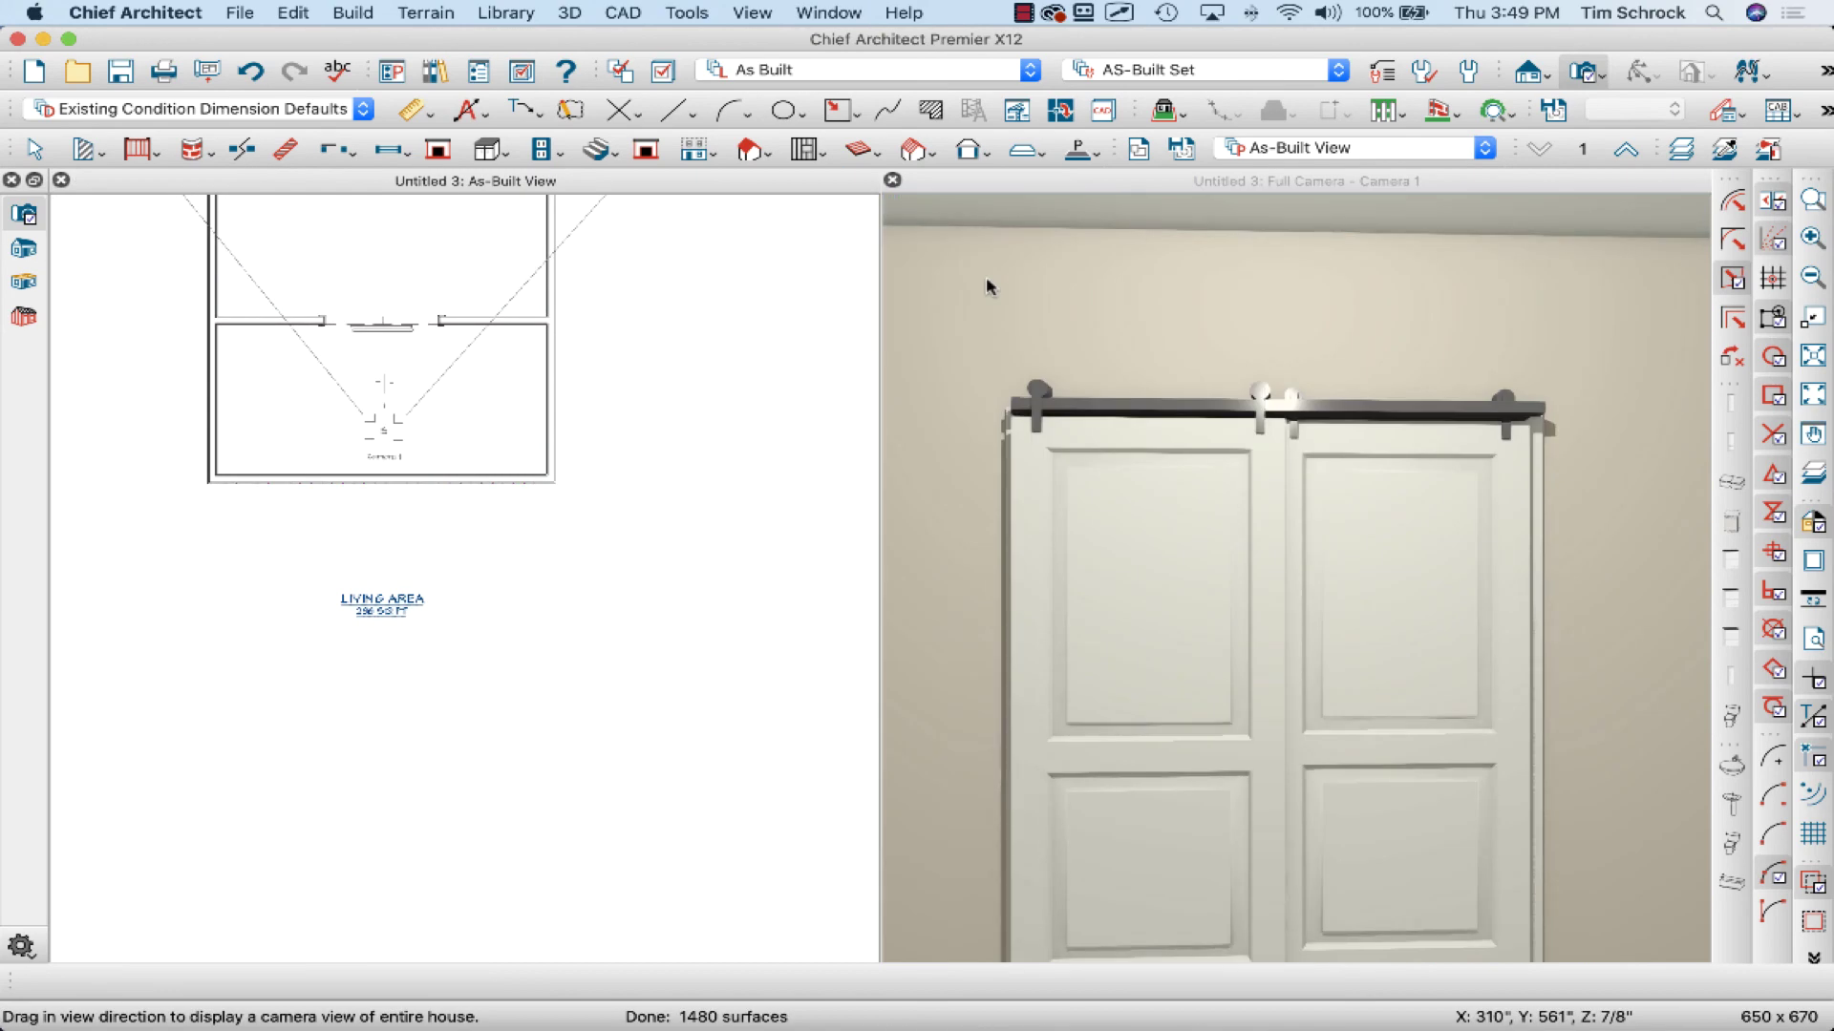
left_click(1253, 604)
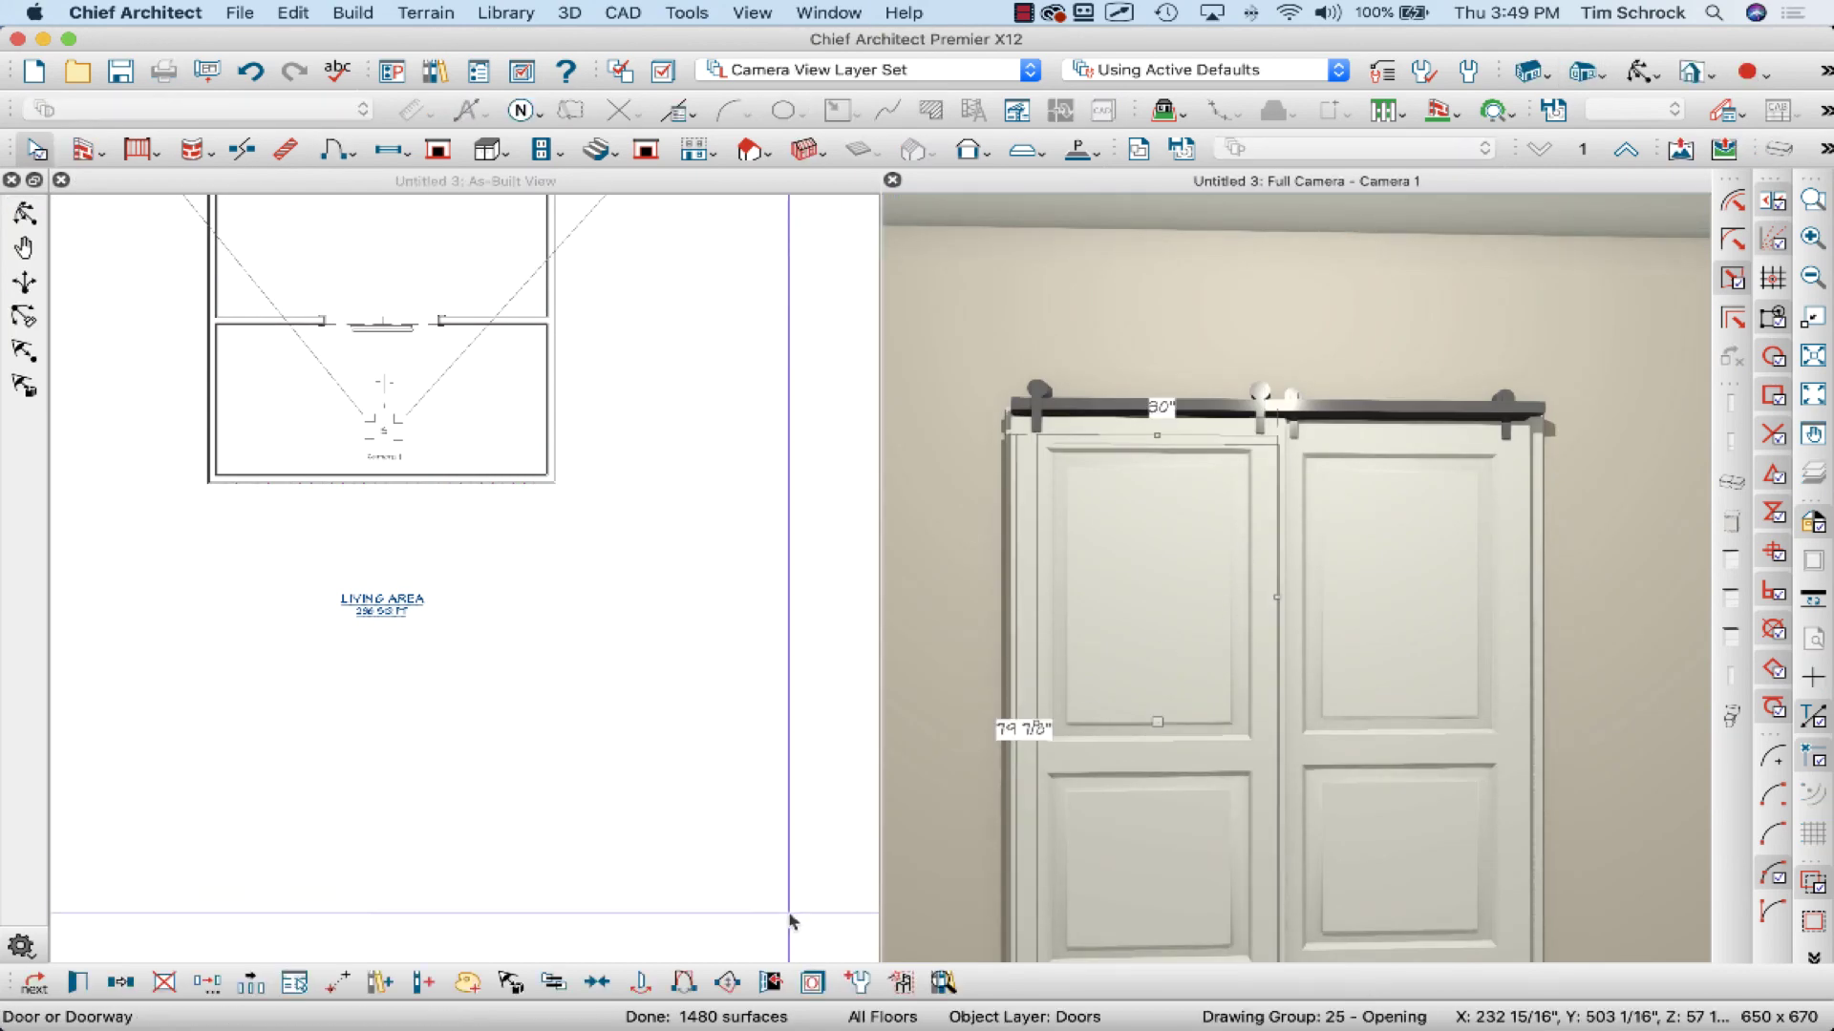
left_click(769, 982)
key("Escape")
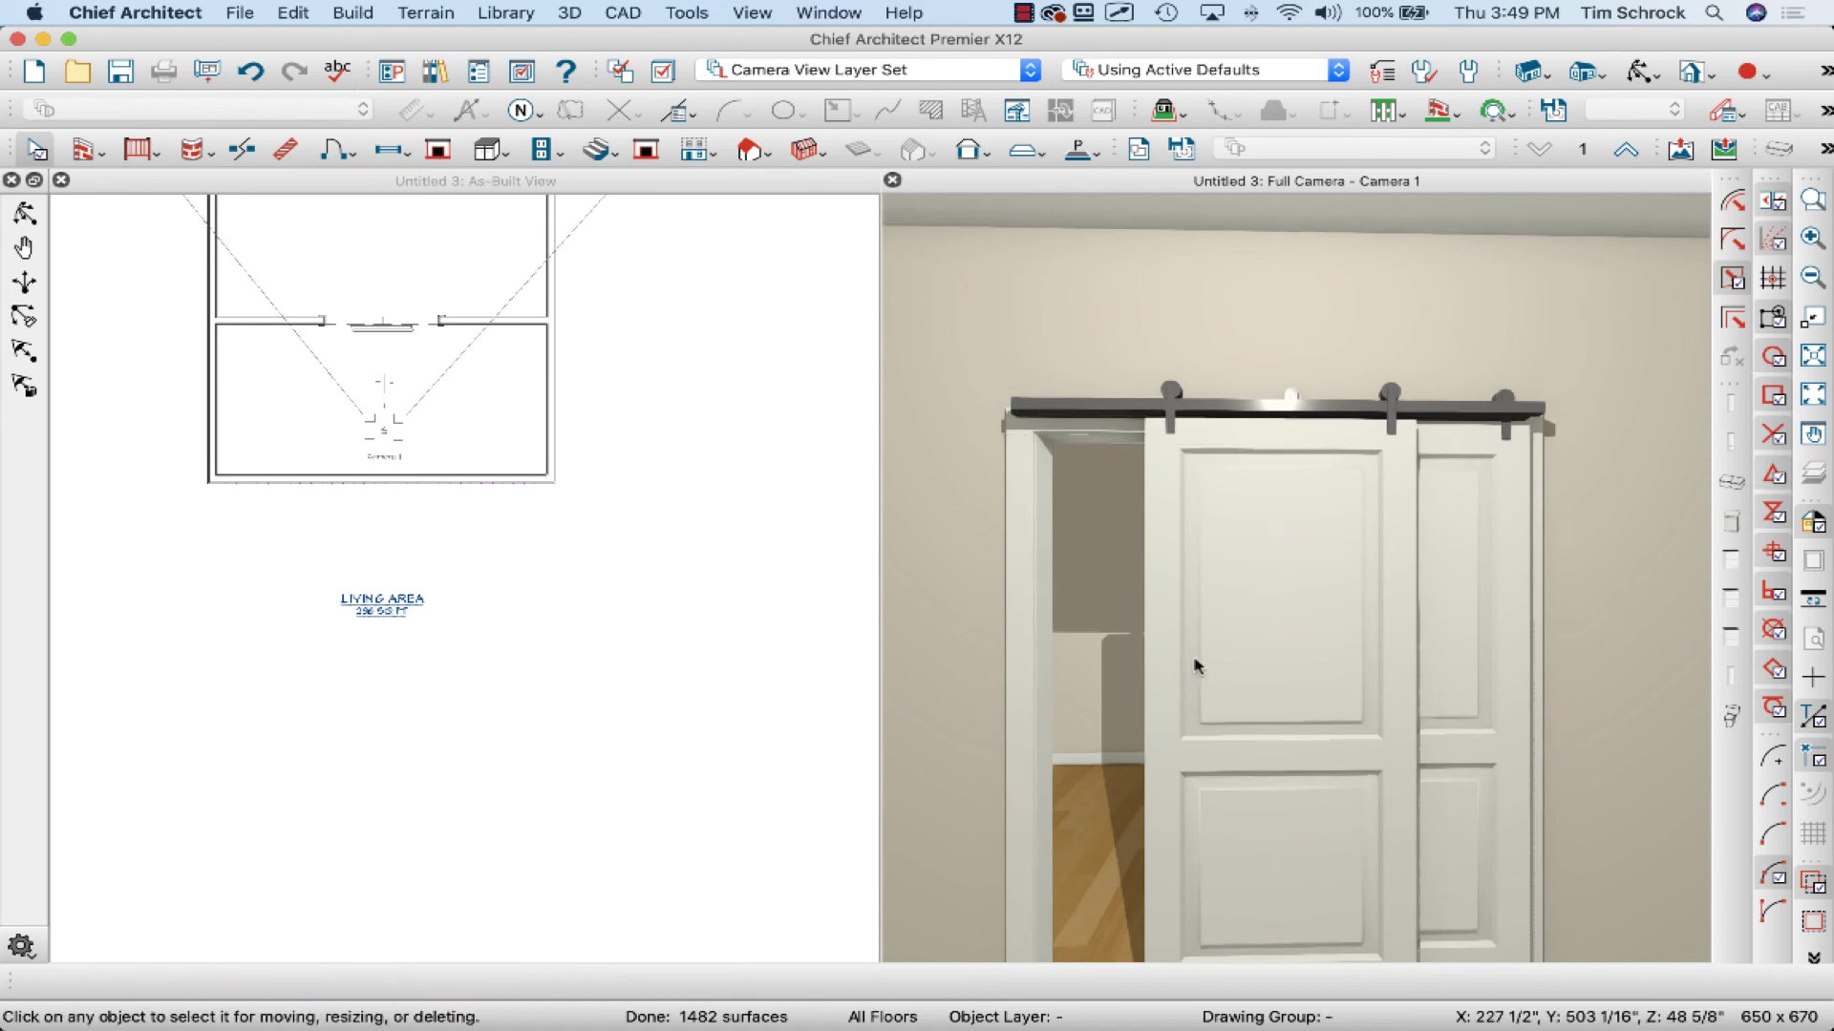